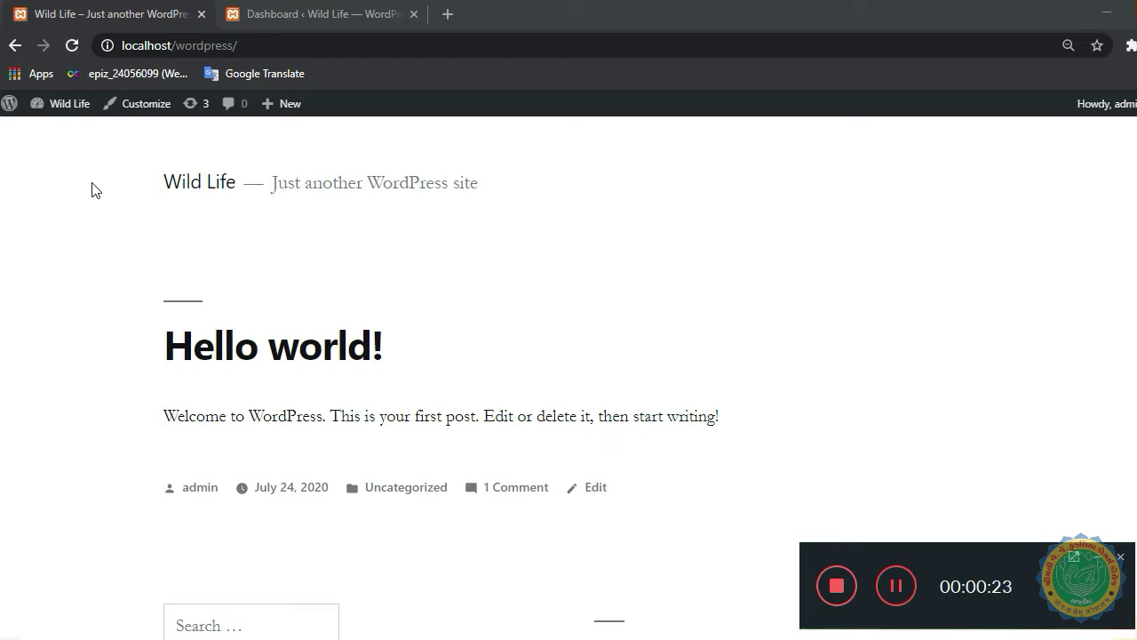
Switch to the WordPress dashboard and open the Wild Life site from it in a new browser tab.
click(339, 16)
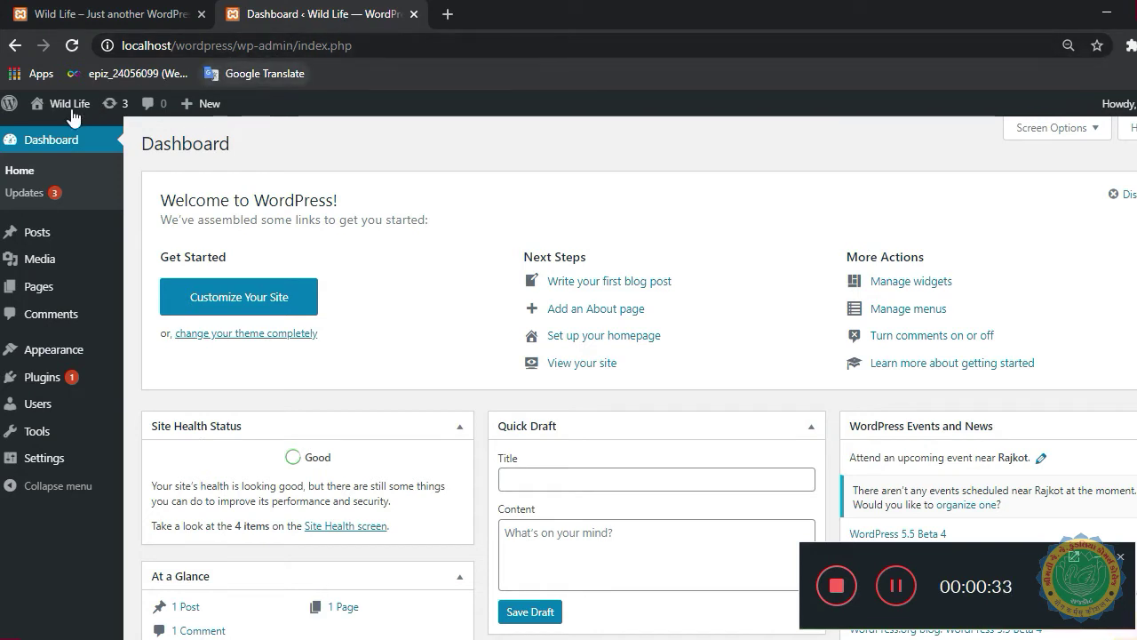
mouse_move(10, 106)
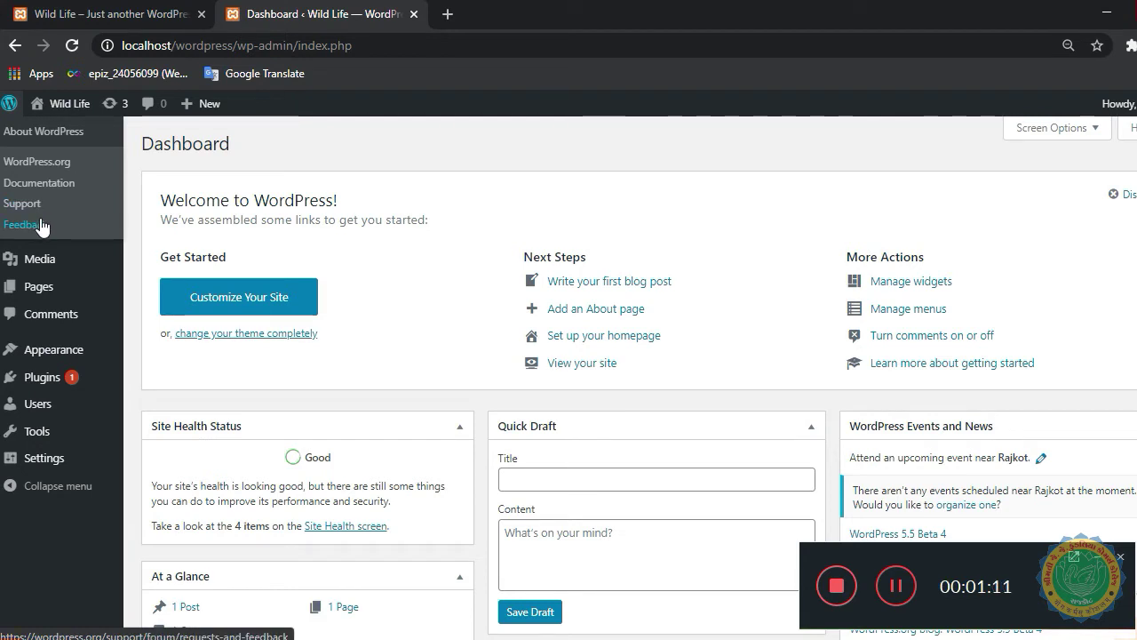
mouse_move(50, 112)
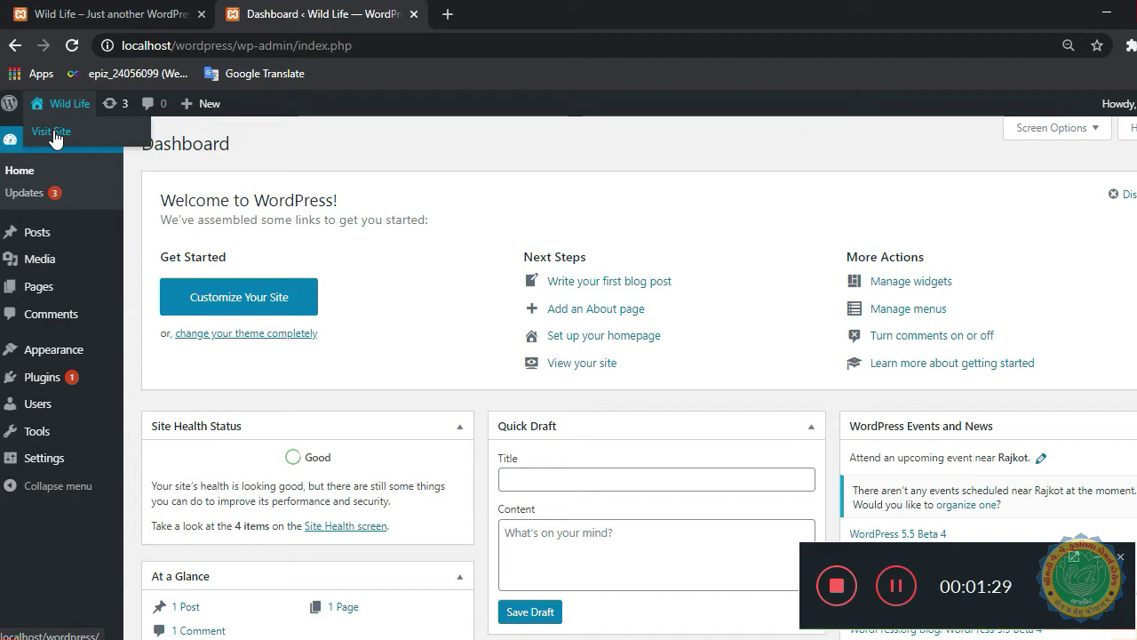
middle_click(55, 135)
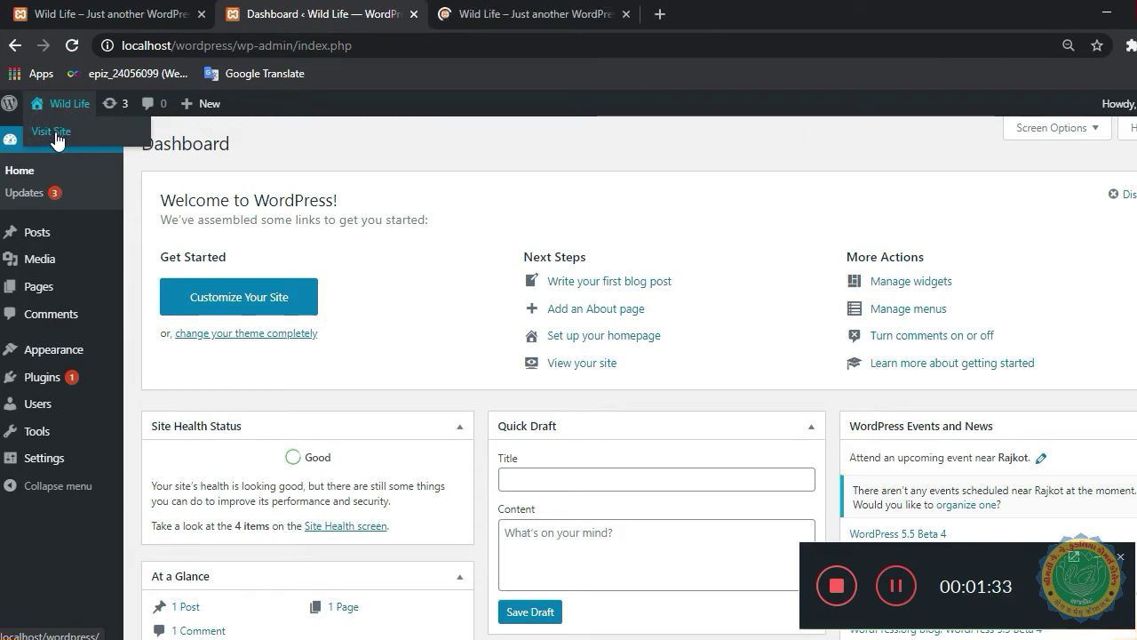
click(539, 25)
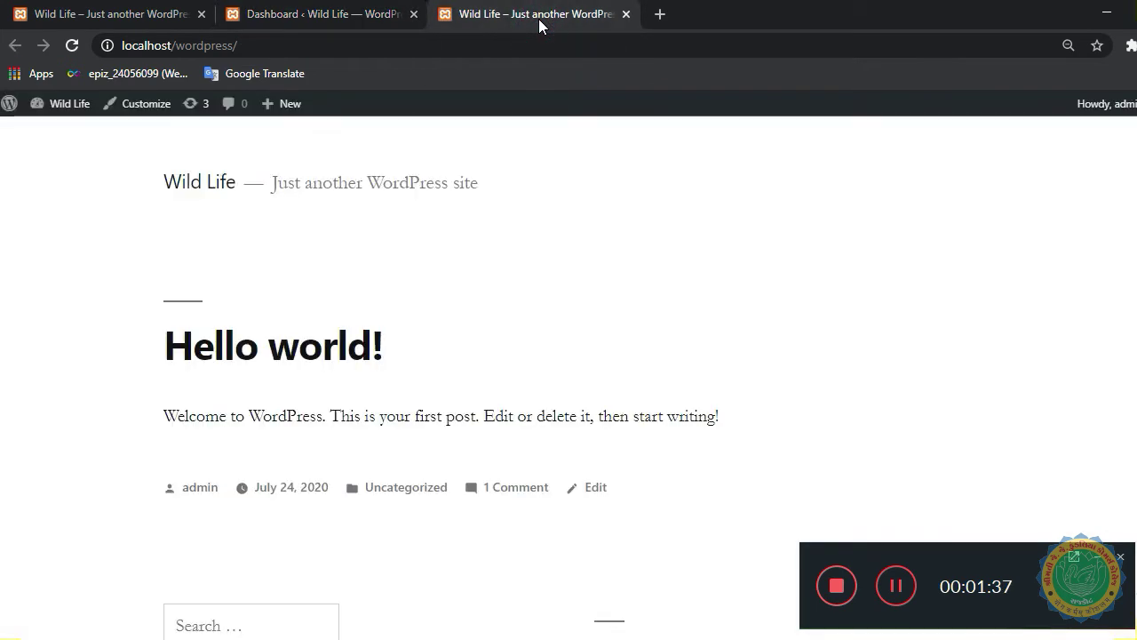
Examine the Wild Life front page from the Hello world! post down to the footer widgets, comparing both open copies of the site.
scroll(270, 289, down, 3)
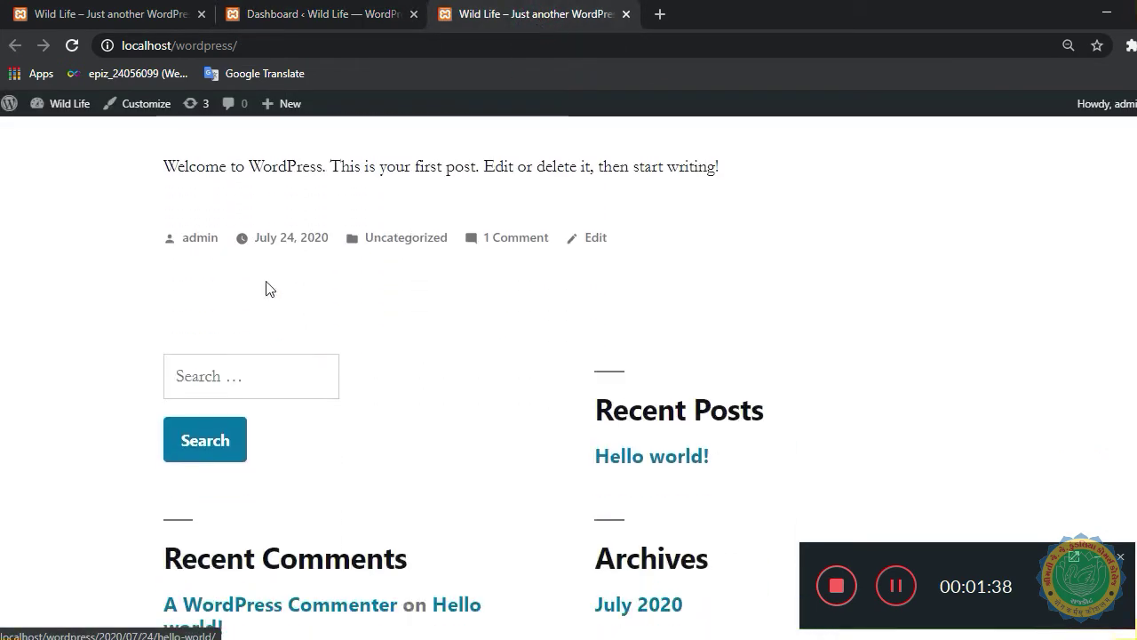
click(116, 14)
scroll(330, 356, down, 5)
scroll(328, 359, up, 4)
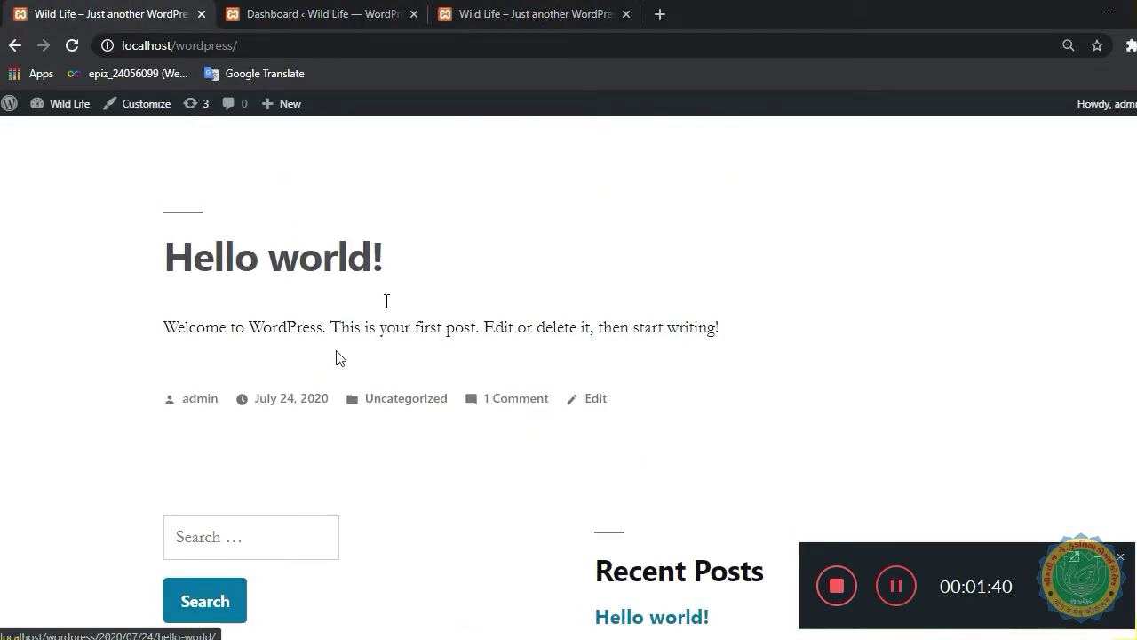
click(573, 16)
scroll(480, 278, down, 1)
scroll(480, 279, down, 3)
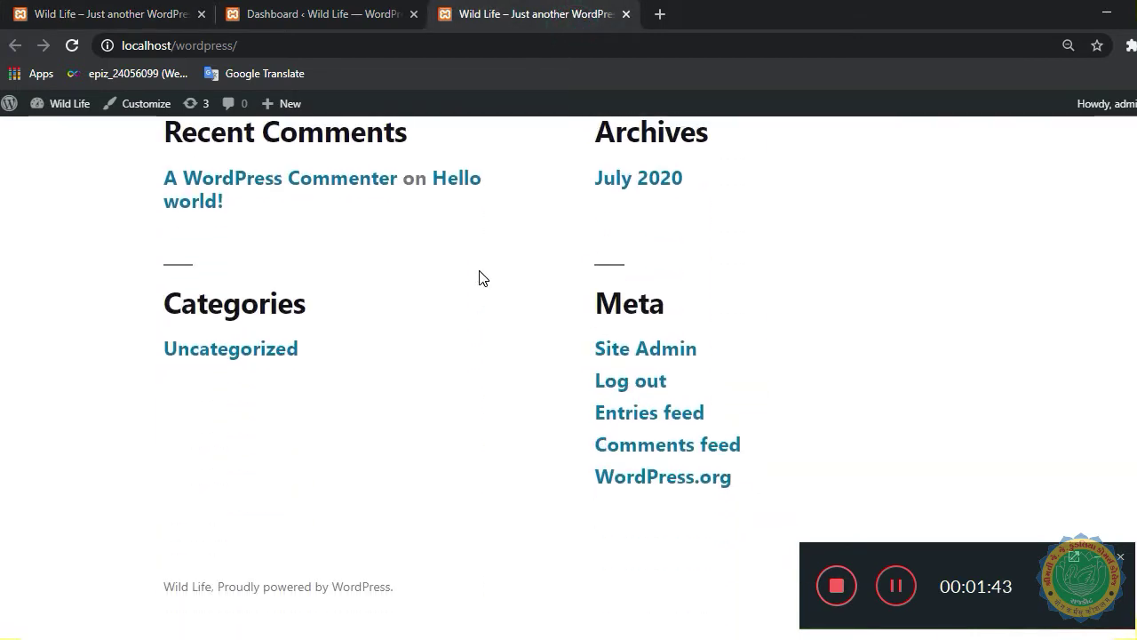
scroll(480, 278, up, 4)
scroll(479, 278, up, 3)
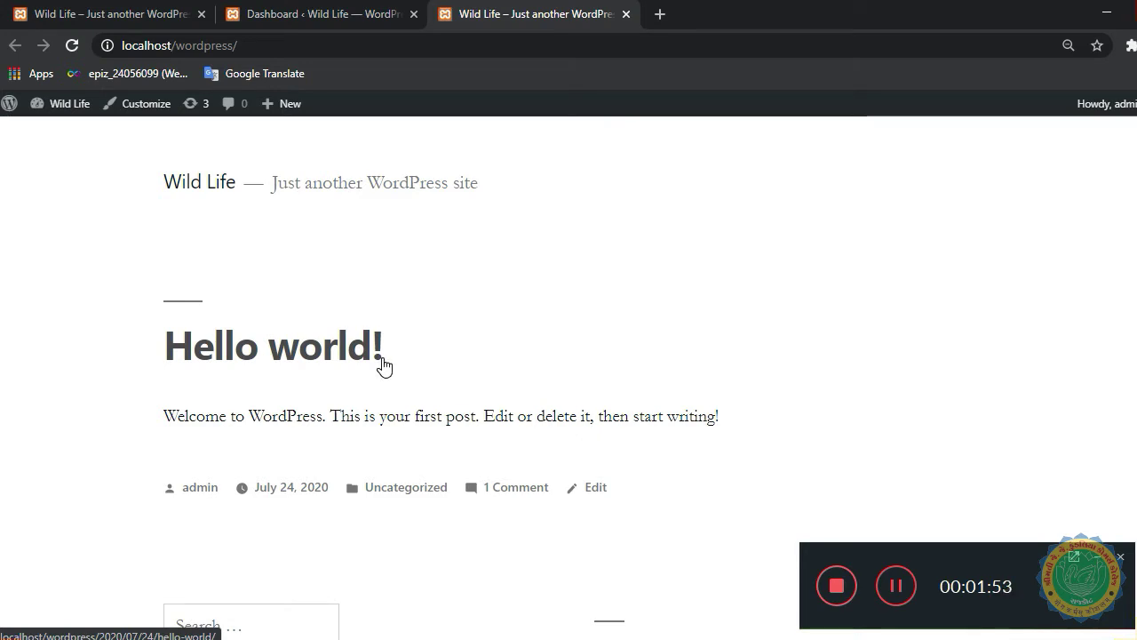
scroll(383, 364, down, 2)
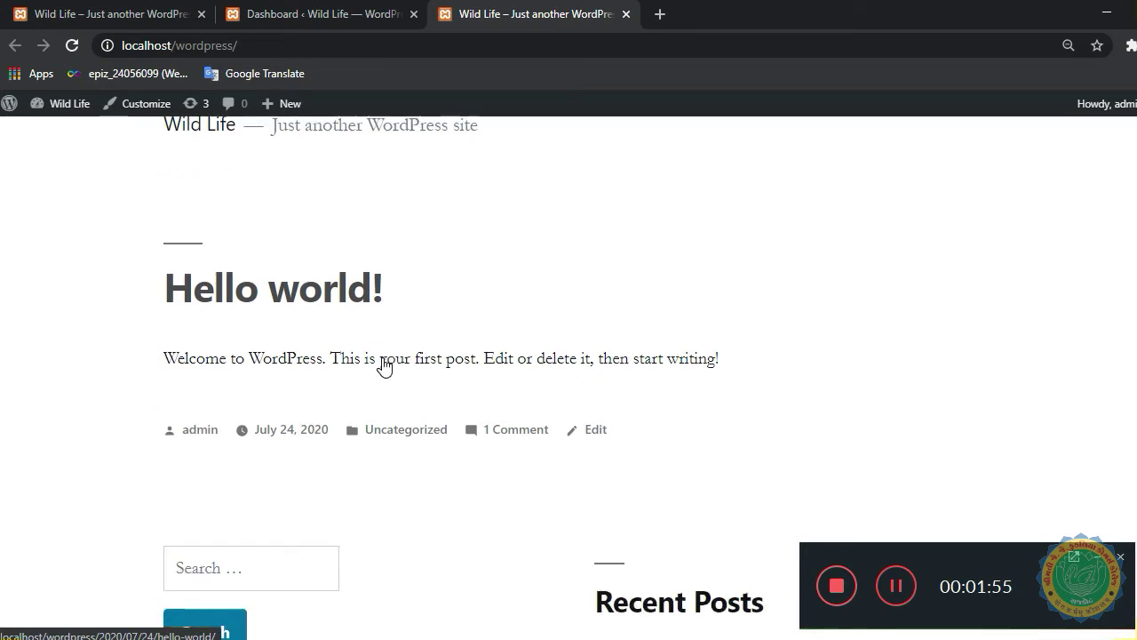
drag(205, 238, 697, 244)
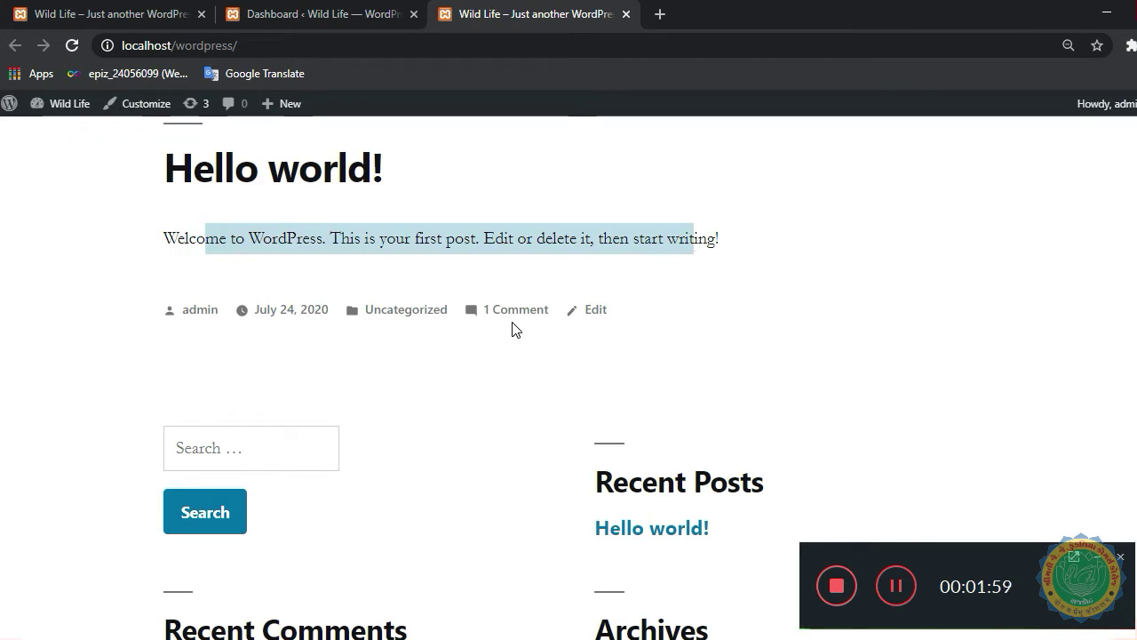
scroll(514, 330, down, 4)
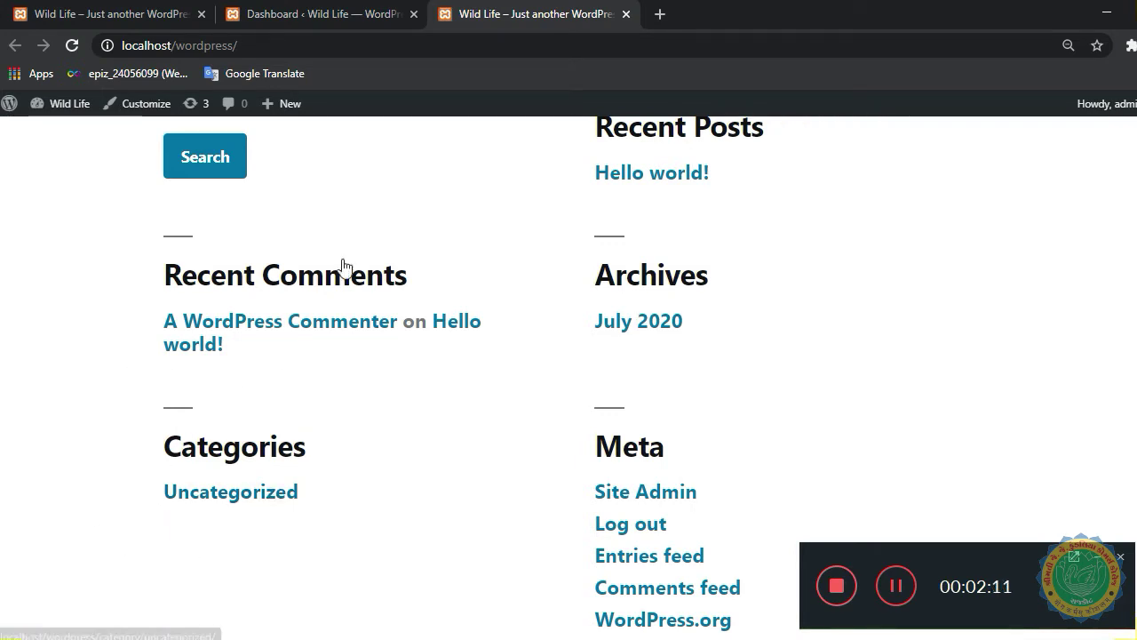
Review the available plugin and theme updates from the dashboard and select all plugins in the update list.
click(352, 15)
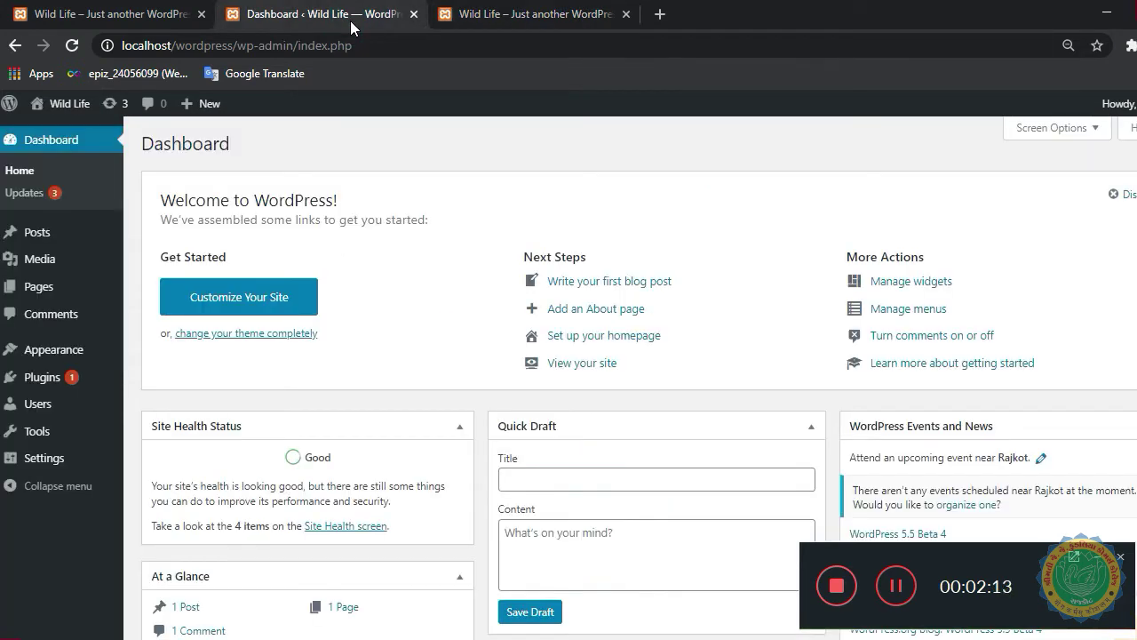
mouse_move(63, 103)
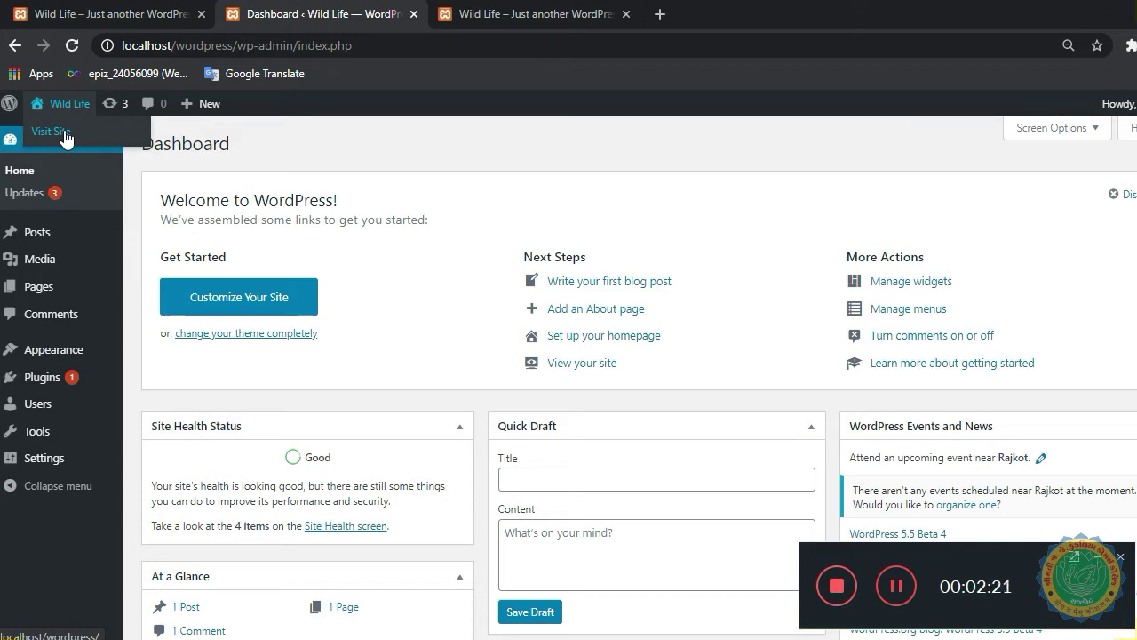
click(112, 118)
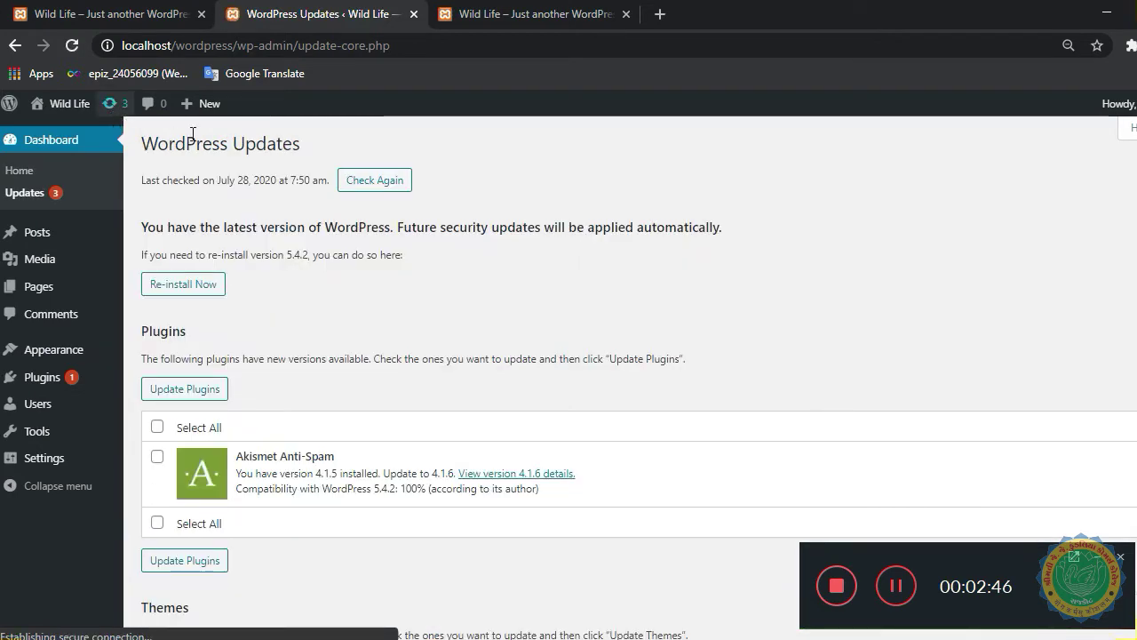
scroll(330, 351, down, 3)
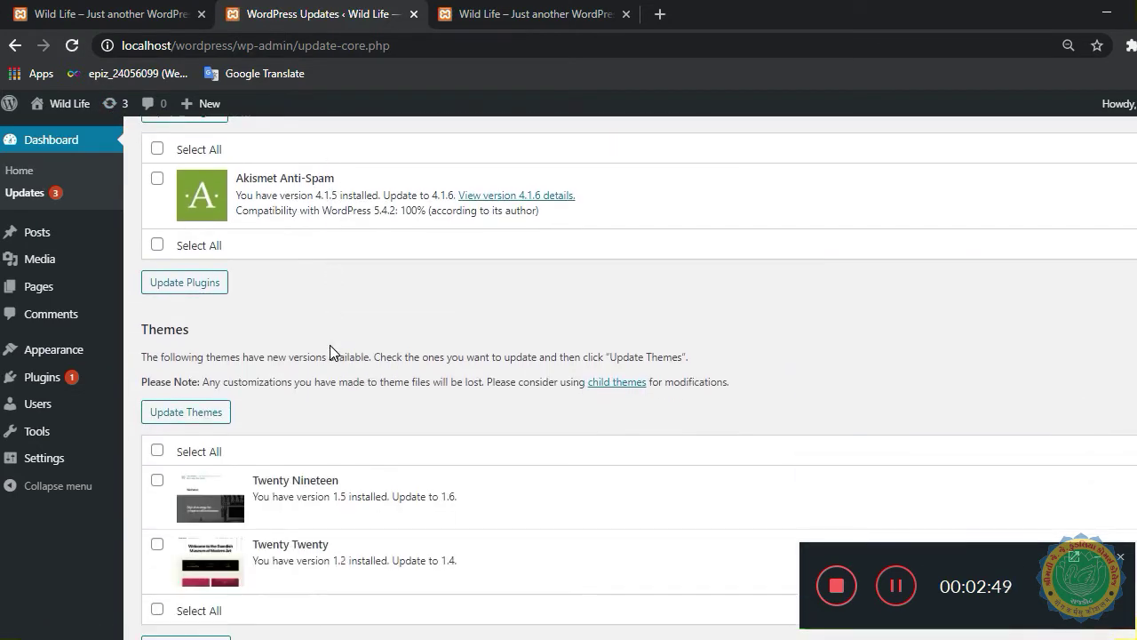
scroll(330, 350, up, 1)
scroll(330, 351, up, 2)
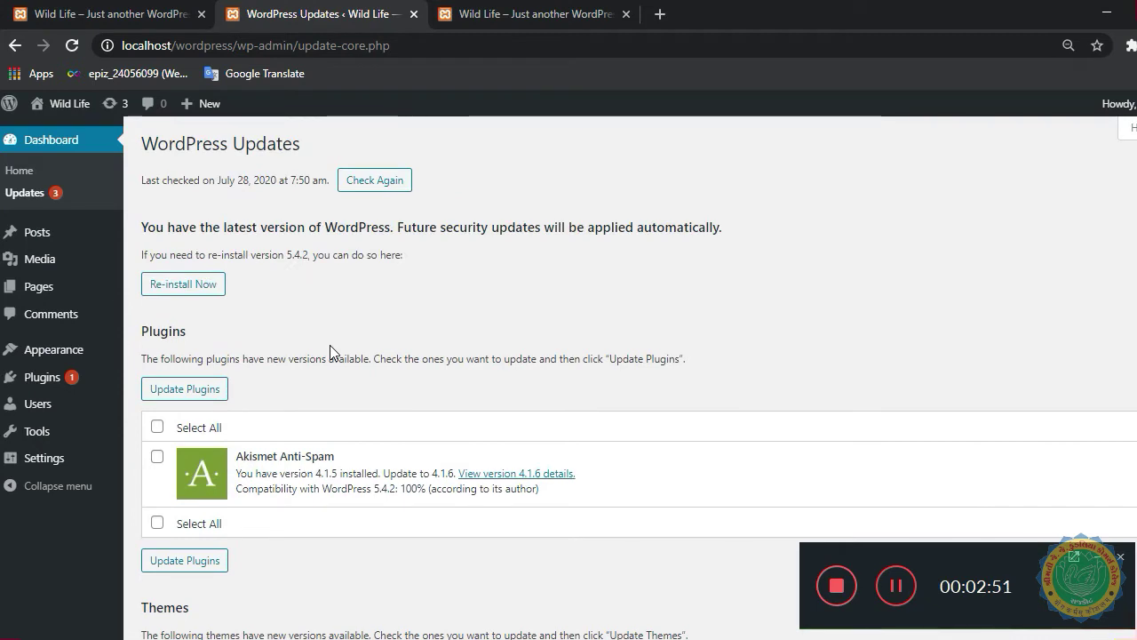
scroll(329, 352, down, 3)
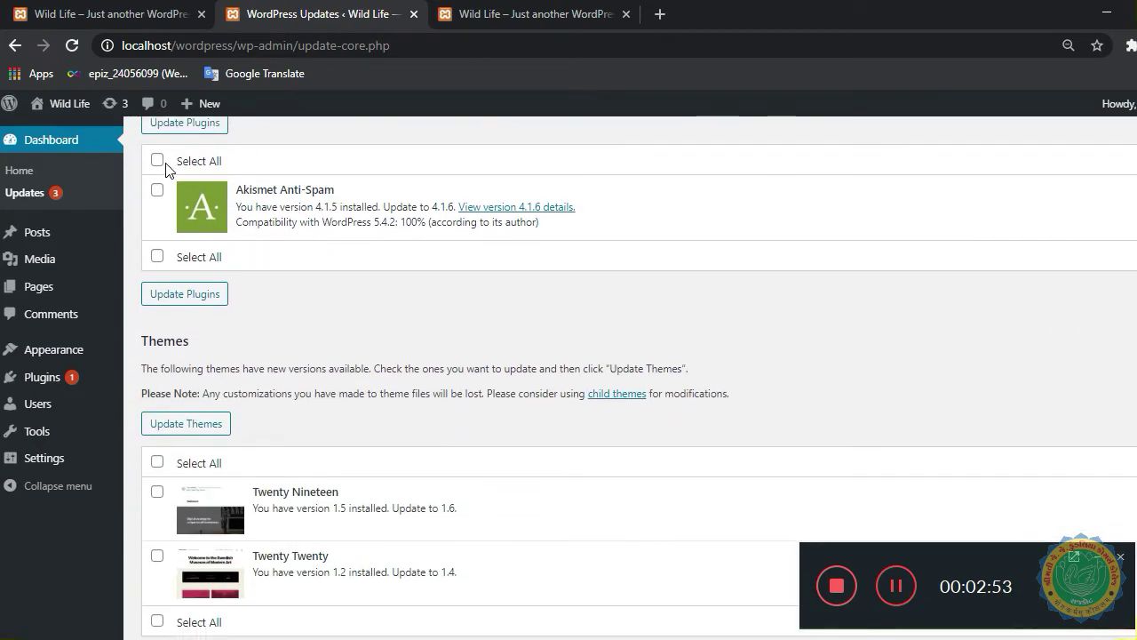
click(160, 164)
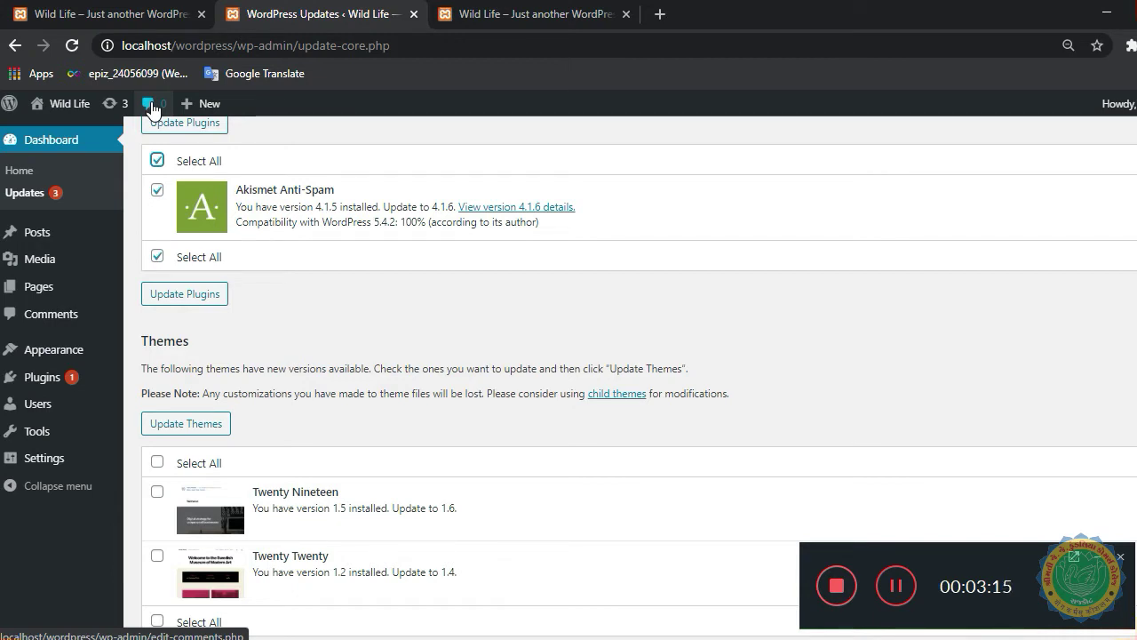
Collapse the admin menu and open the form for adding a new user.
mouse_move(223, 111)
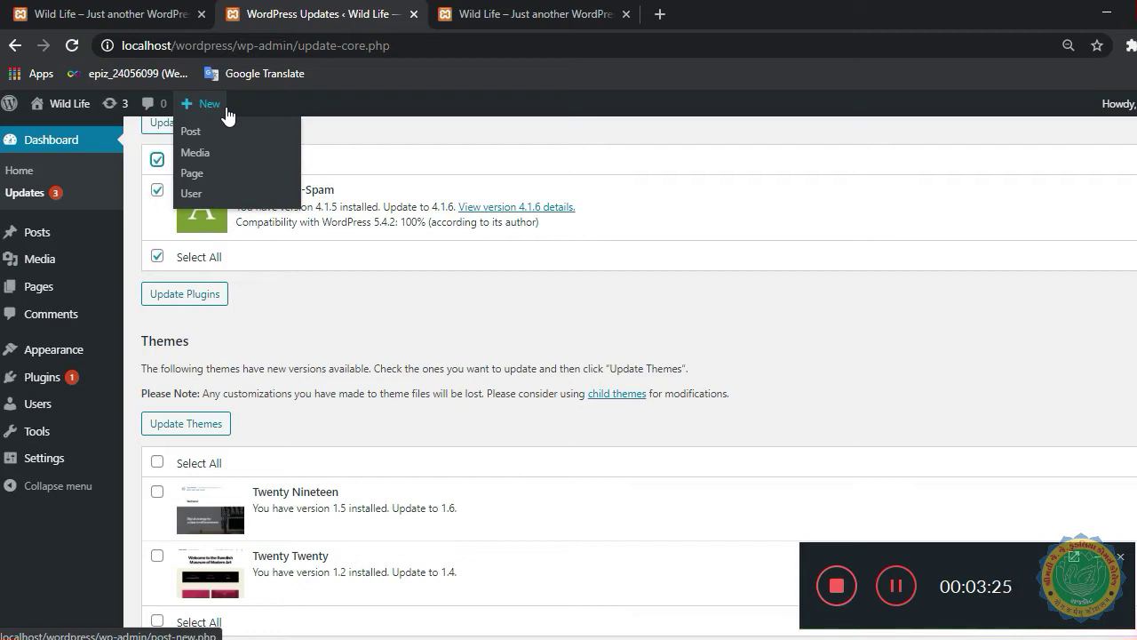
click(35, 484)
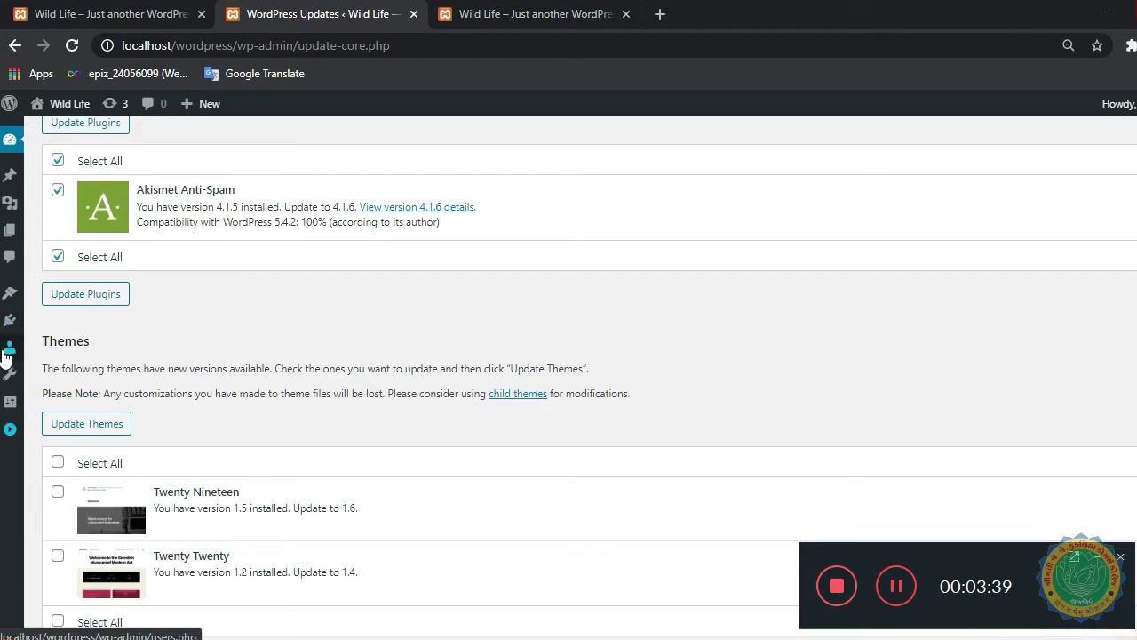
mouse_move(5, 360)
mouse_move(214, 108)
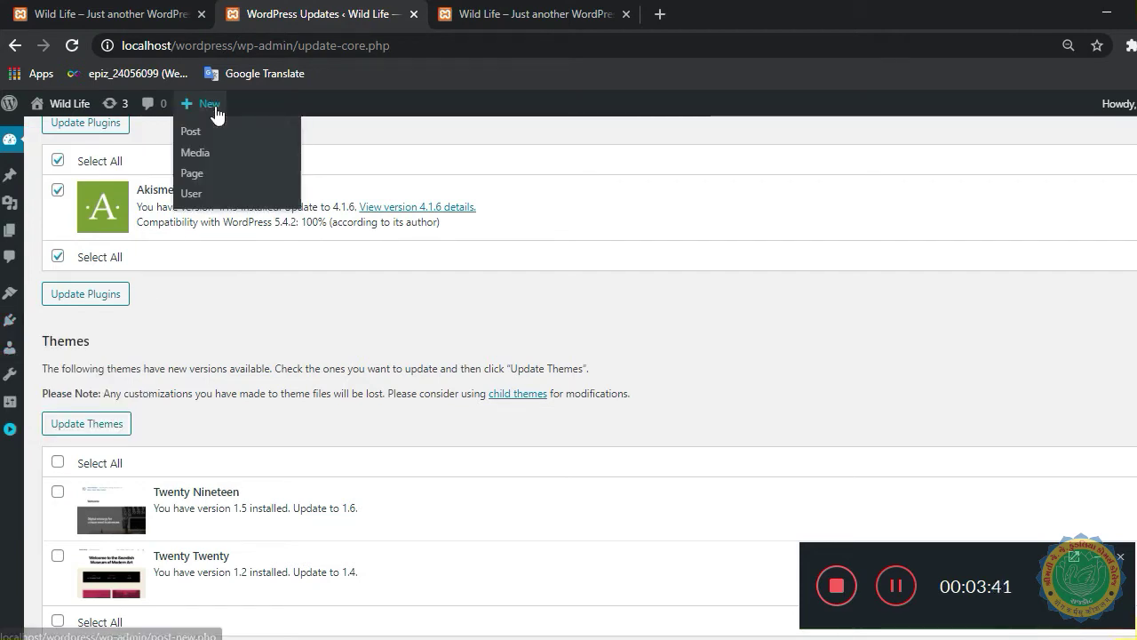
click(190, 197)
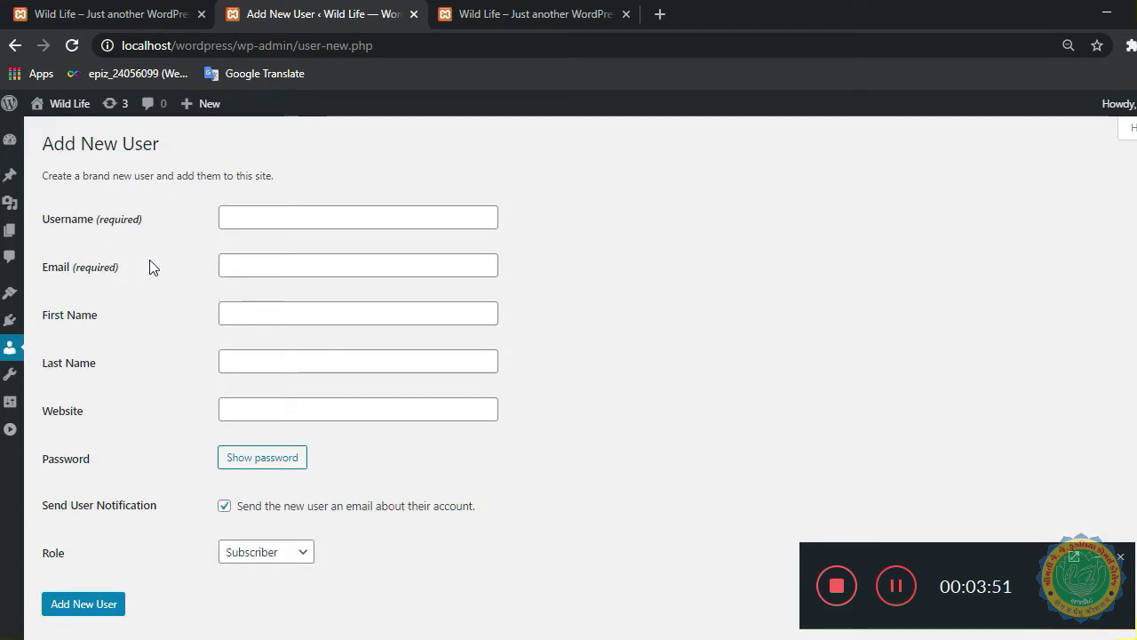
Examine the new user form's website field, notification option and role choices, revealing and hiding the generated password.
click(231, 409)
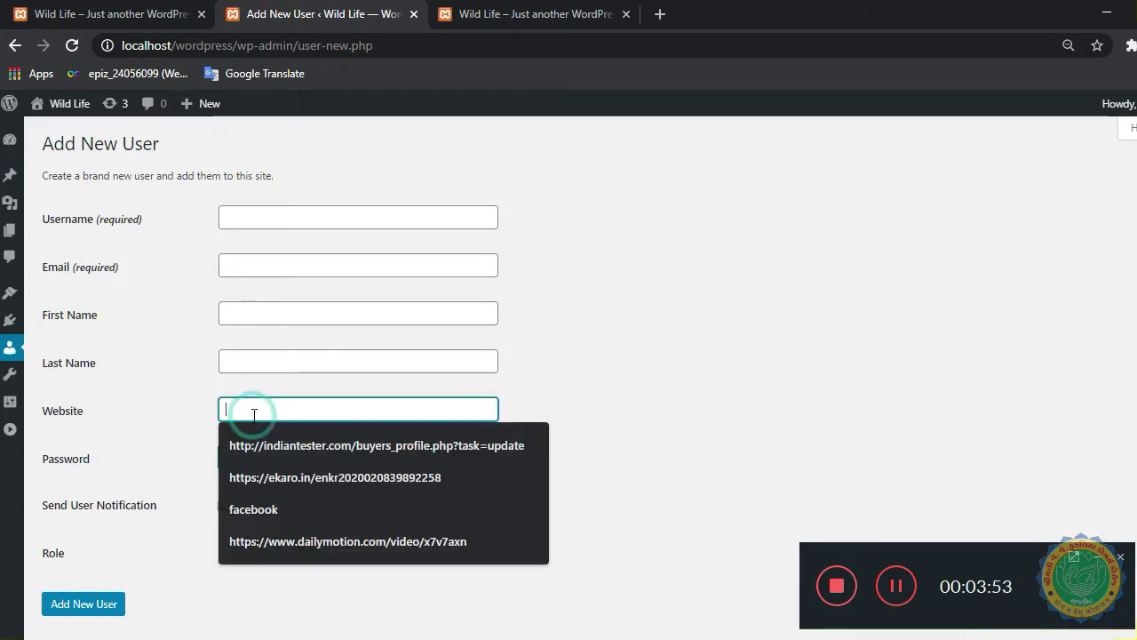
click(130, 396)
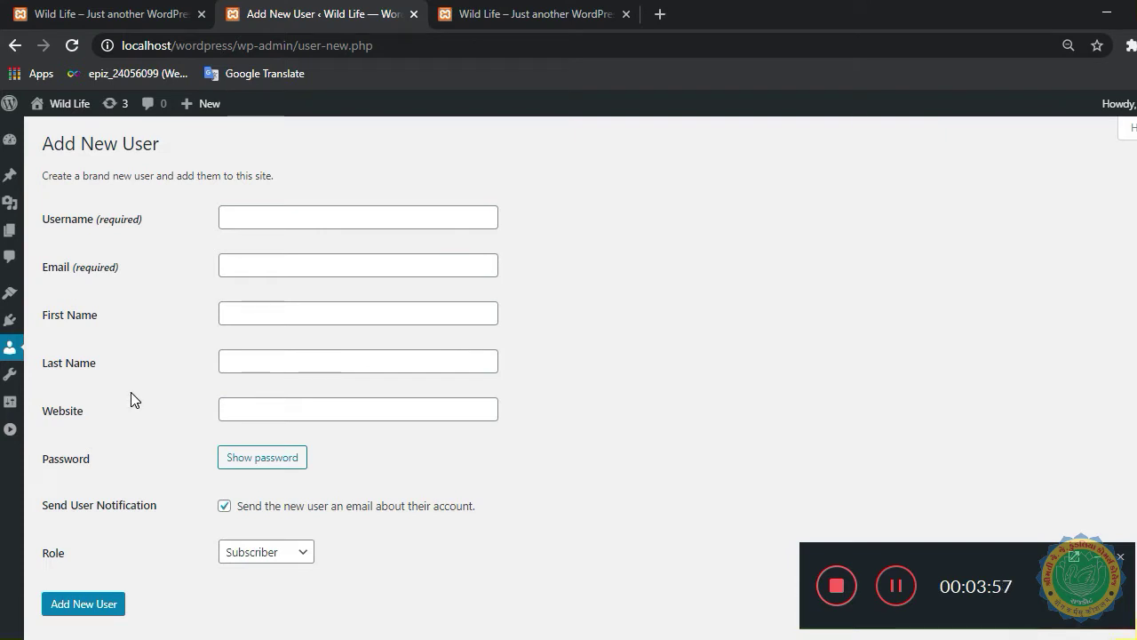
drag(280, 513, 462, 521)
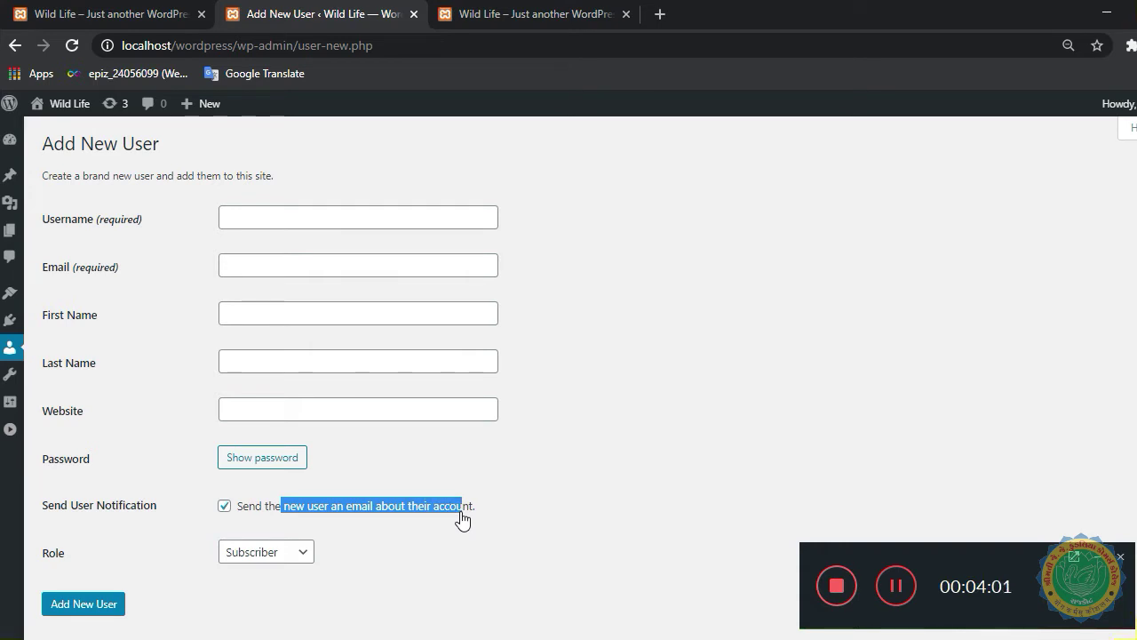
click(250, 466)
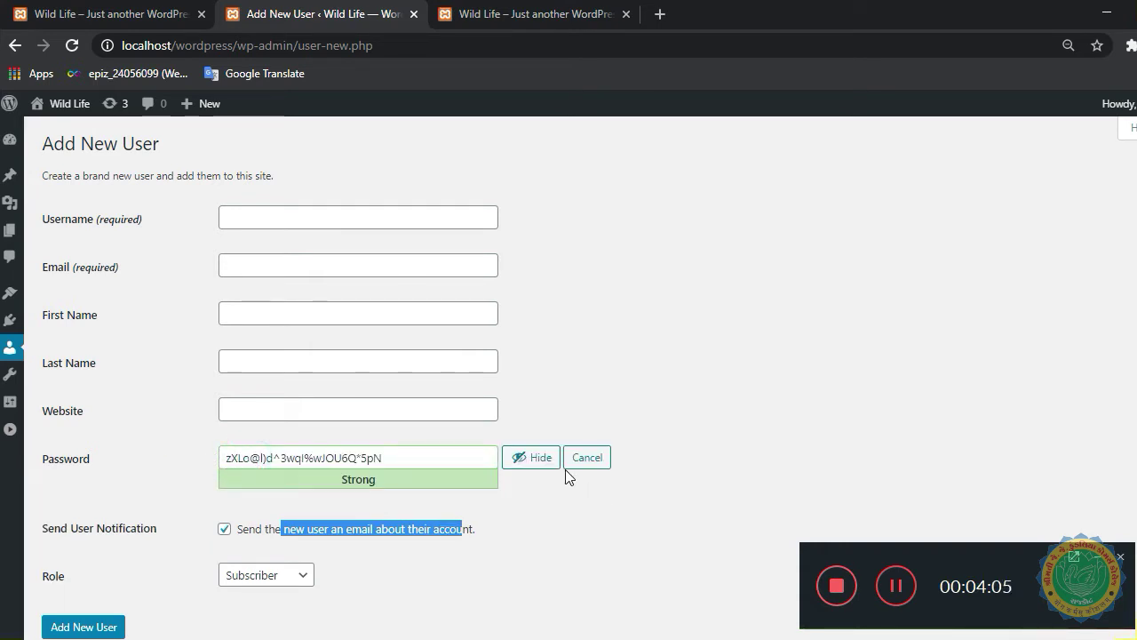
click(533, 458)
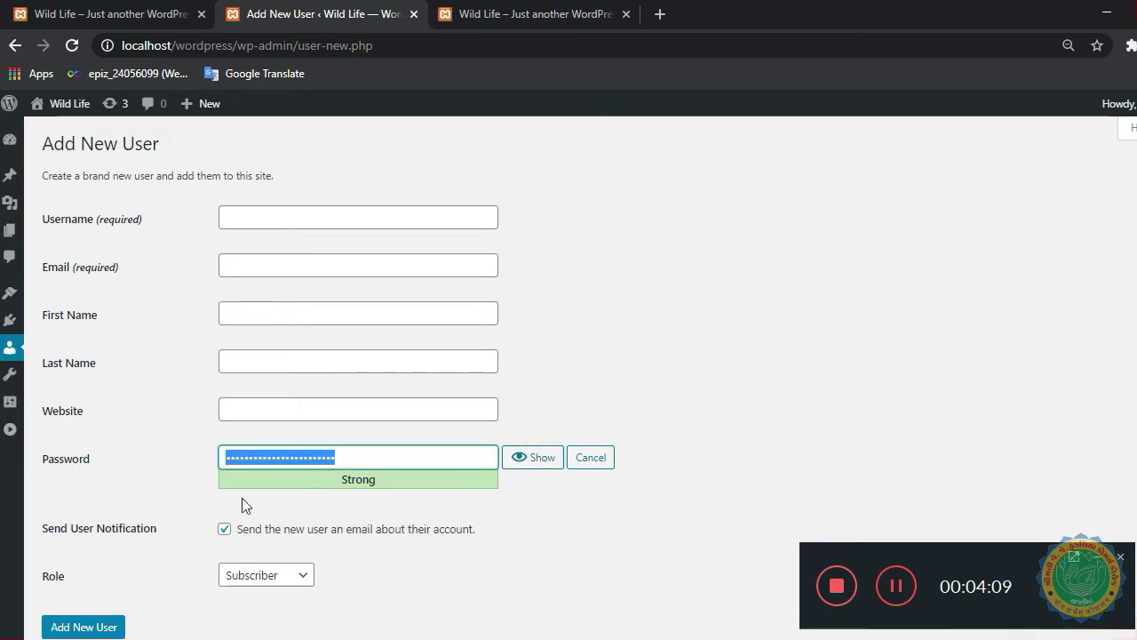
click(289, 575)
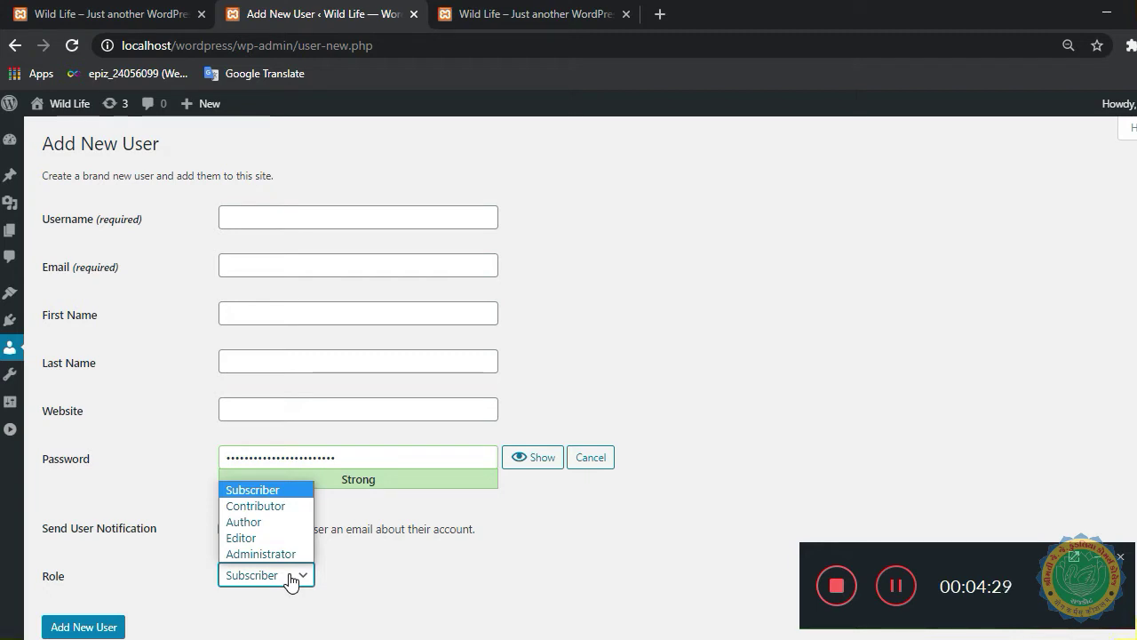
Expand the admin menu again and return to the Dashboard home page.
click(7, 433)
click(7, 432)
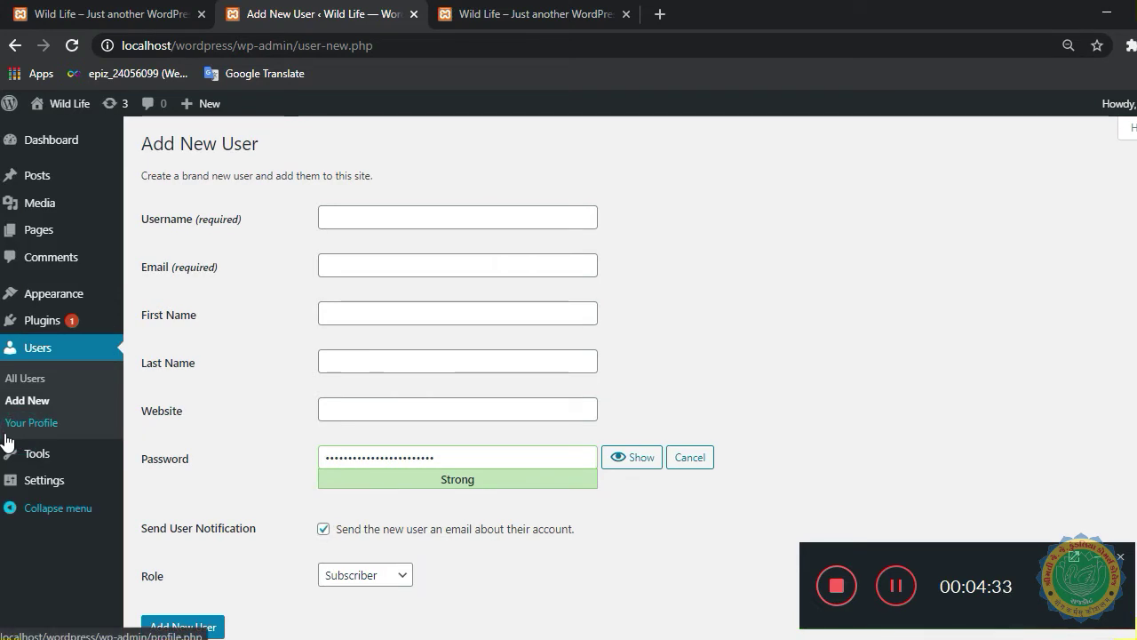
click(71, 147)
click(689, 146)
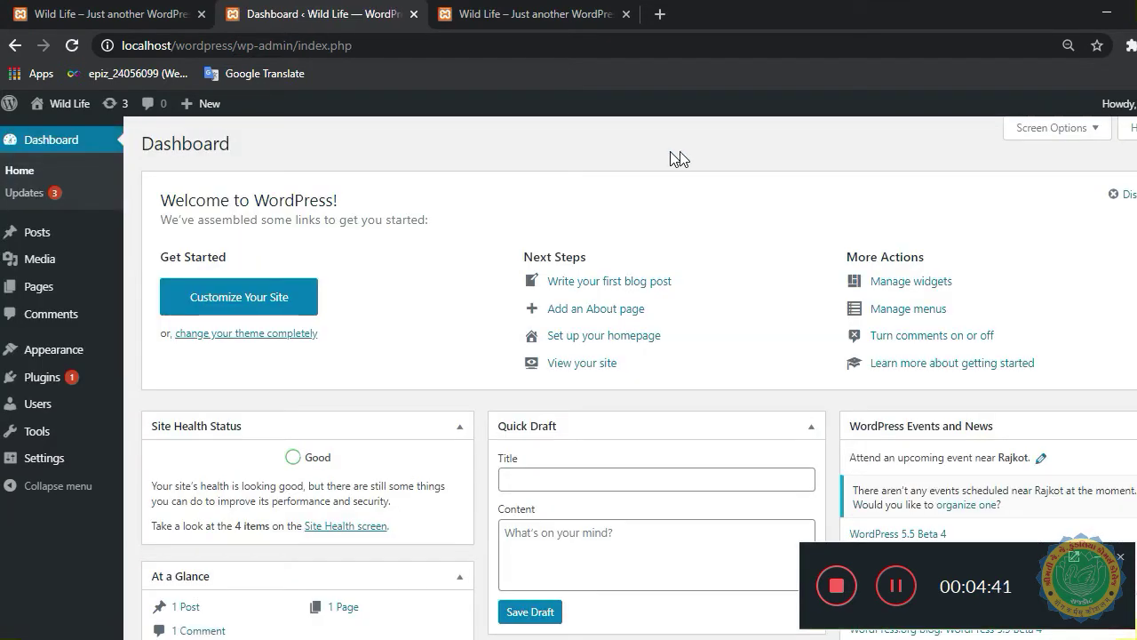
Open the logged-in account's profile and select the Light admin color scheme.
click(1117, 103)
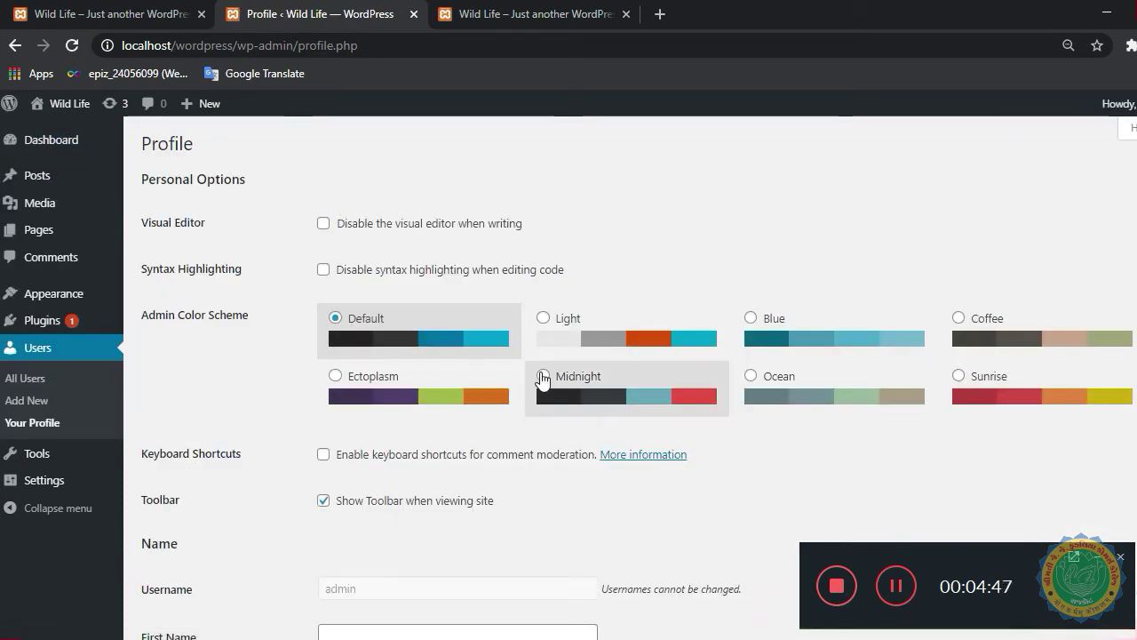
click(545, 323)
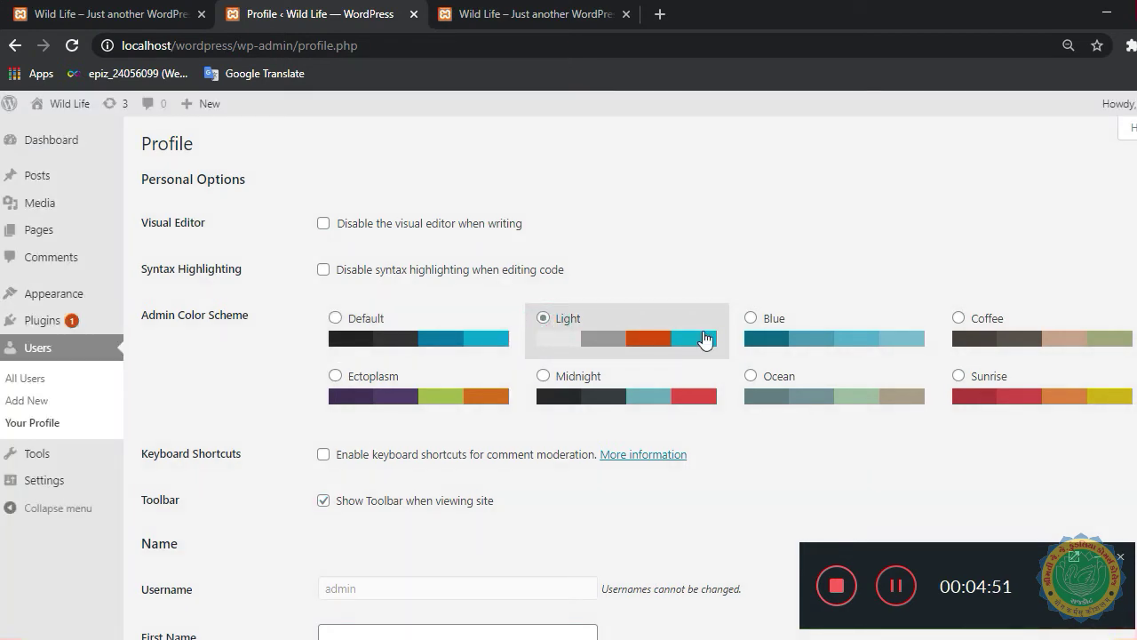
scroll(331, 325, down, 2)
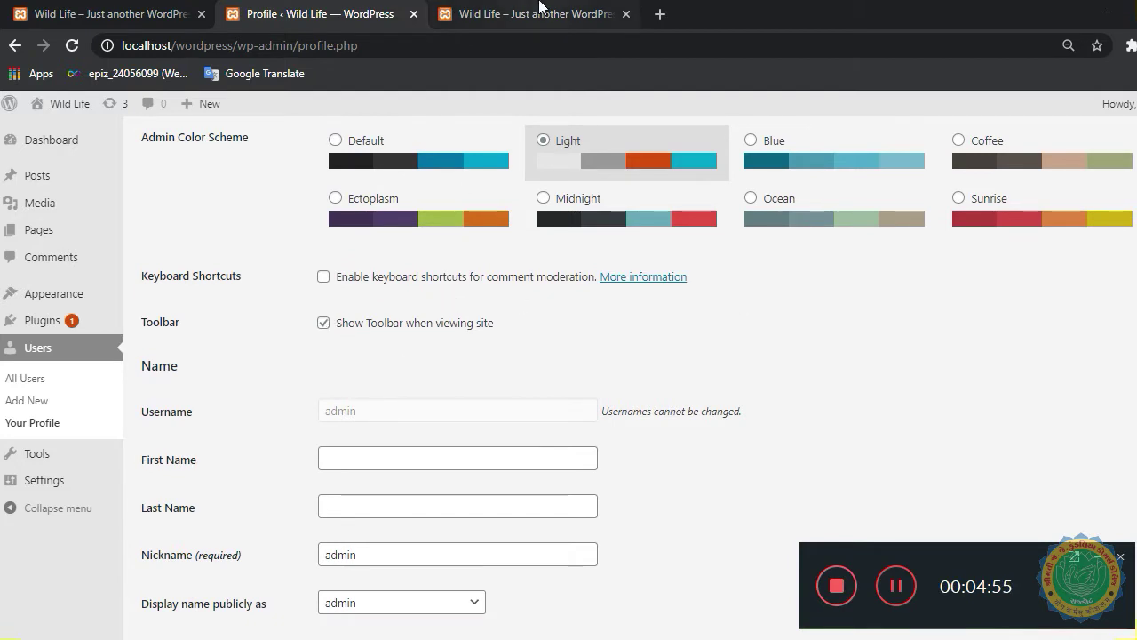
Check the toolbar on the public site, disable showing the toolbar when viewing the site, and update the profile.
click(533, 15)
mouse_move(1102, 103)
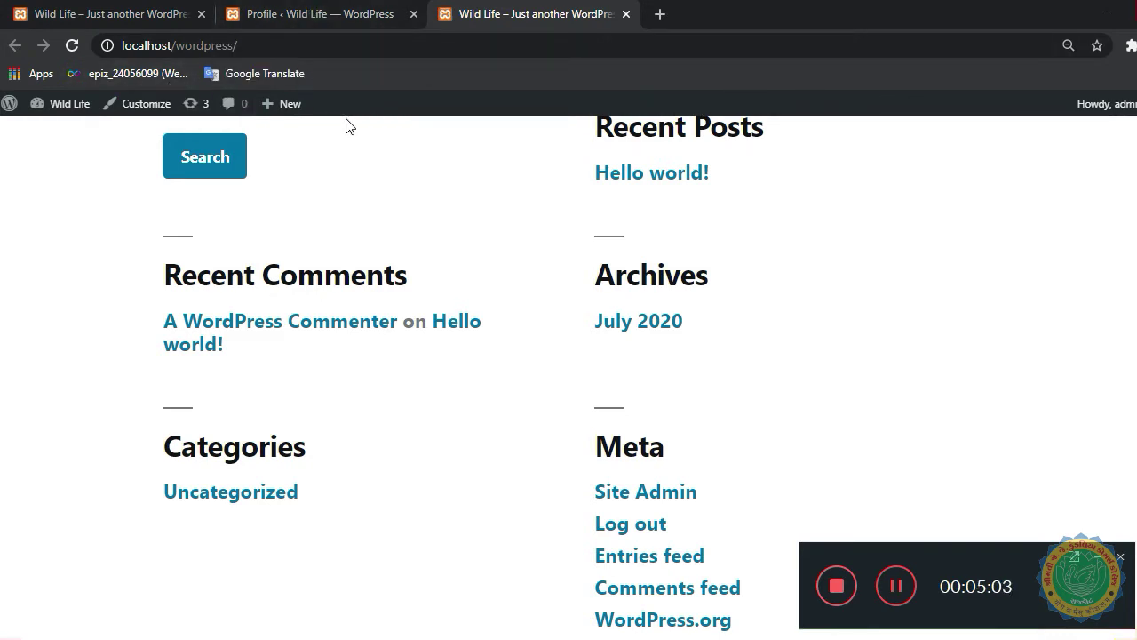
click(366, 7)
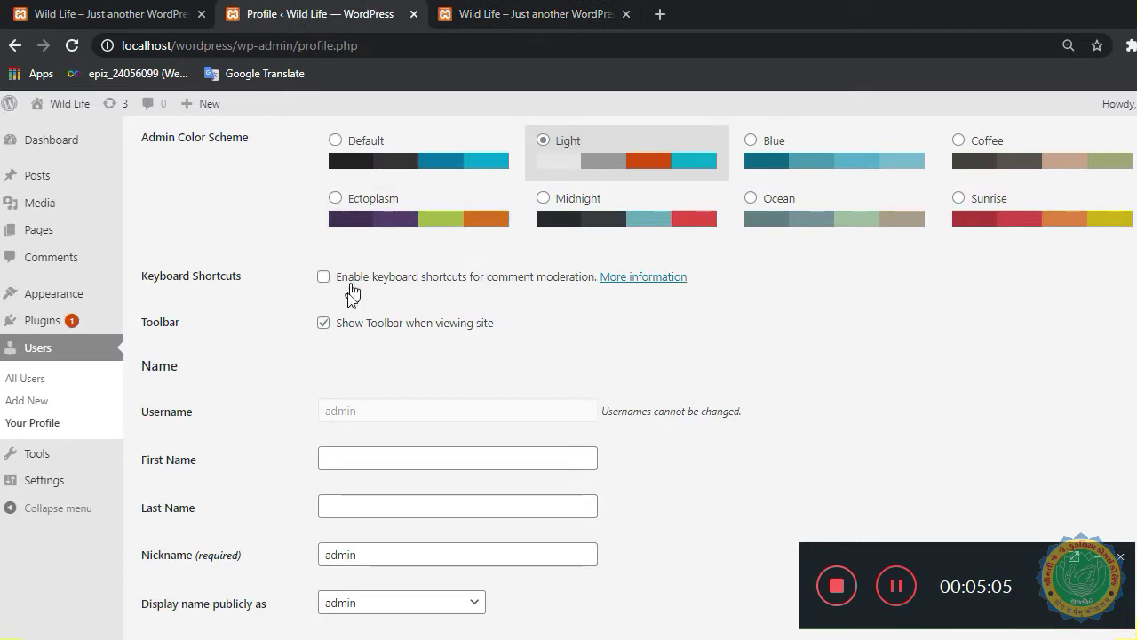
click(327, 323)
scroll(432, 329, down, 6)
scroll(431, 330, down, 2)
click(190, 564)
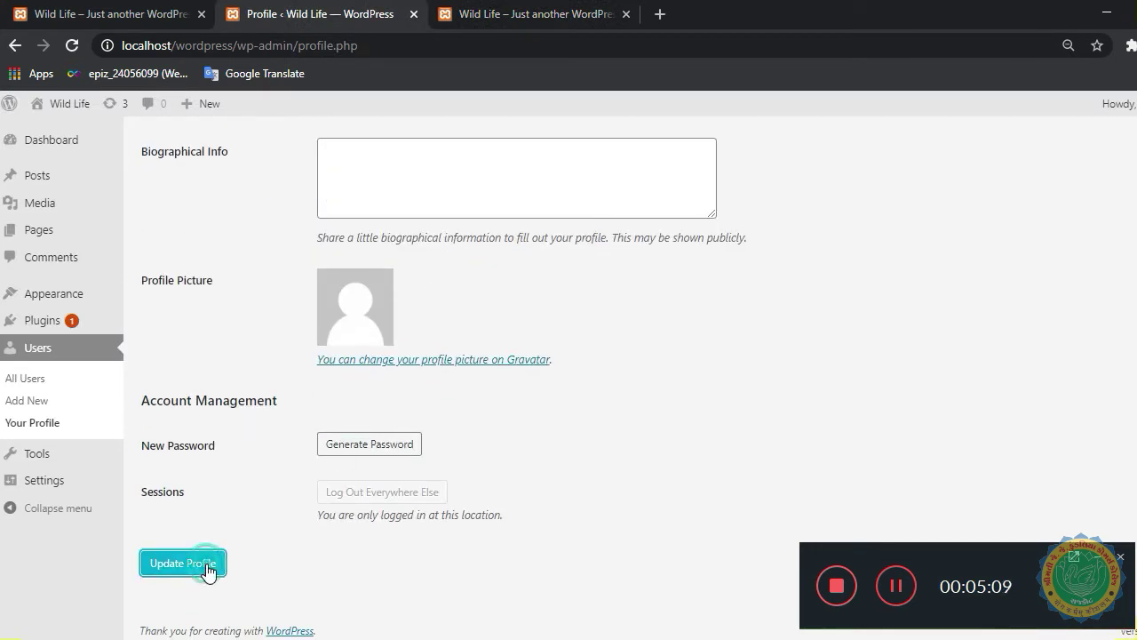
Reload the Wild Life public site page to apply the toolbar setting.
click(498, 15)
right_click(497, 15)
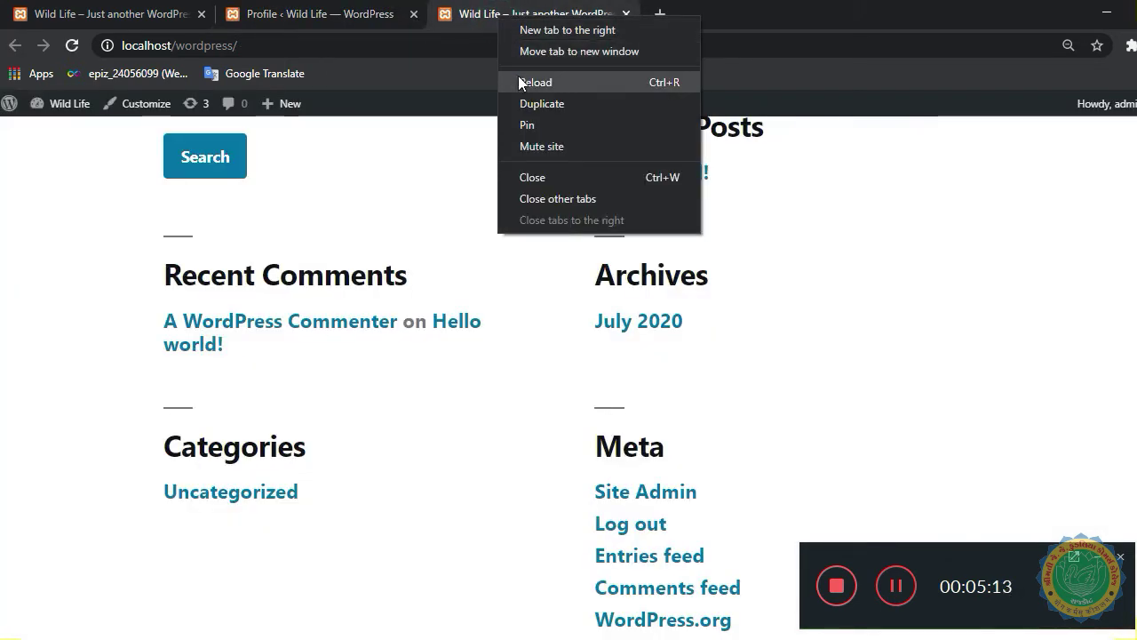
click(521, 81)
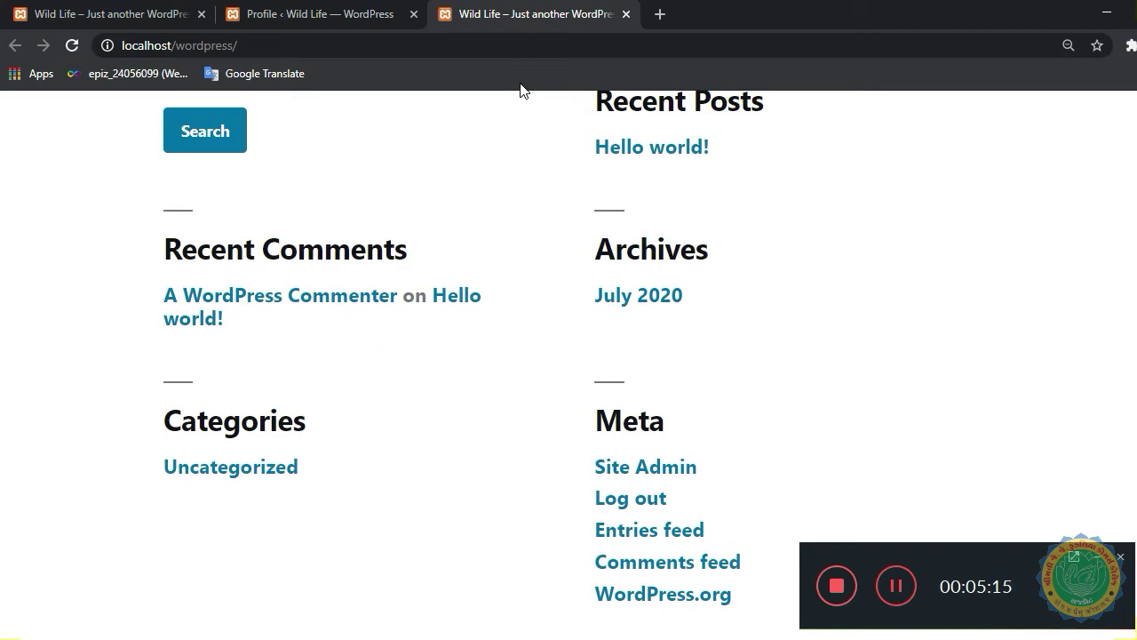
Return to the profile page and examine its name, contact info, biography, profile picture and account management settings.
click(267, 18)
scroll(519, 420, down, 2)
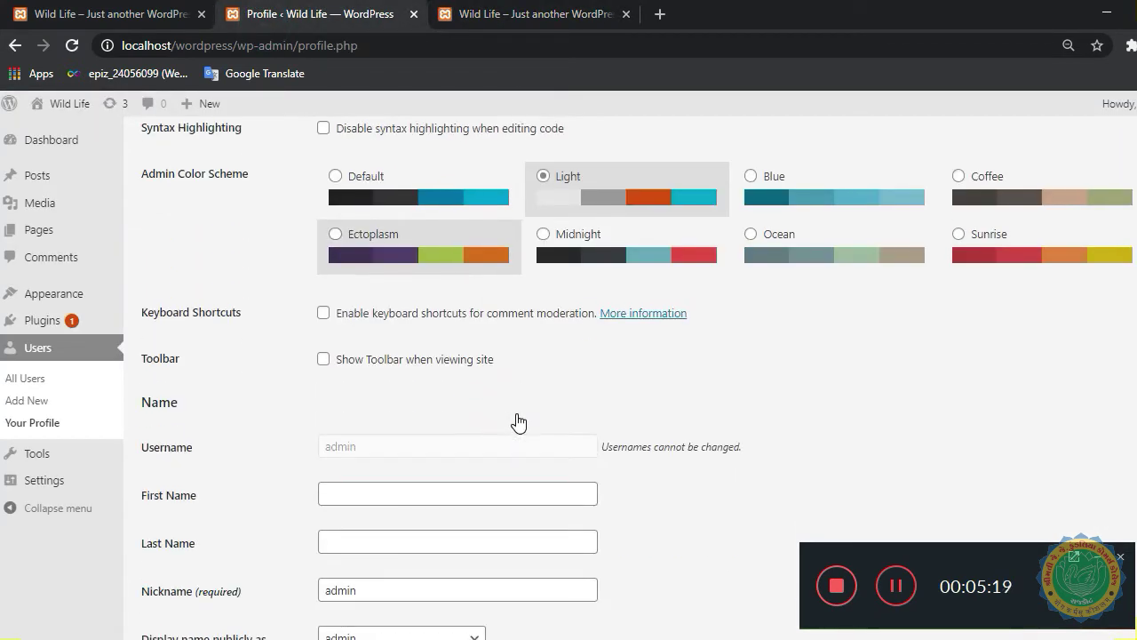
scroll(419, 358, down, 2)
scroll(391, 389, down, 2)
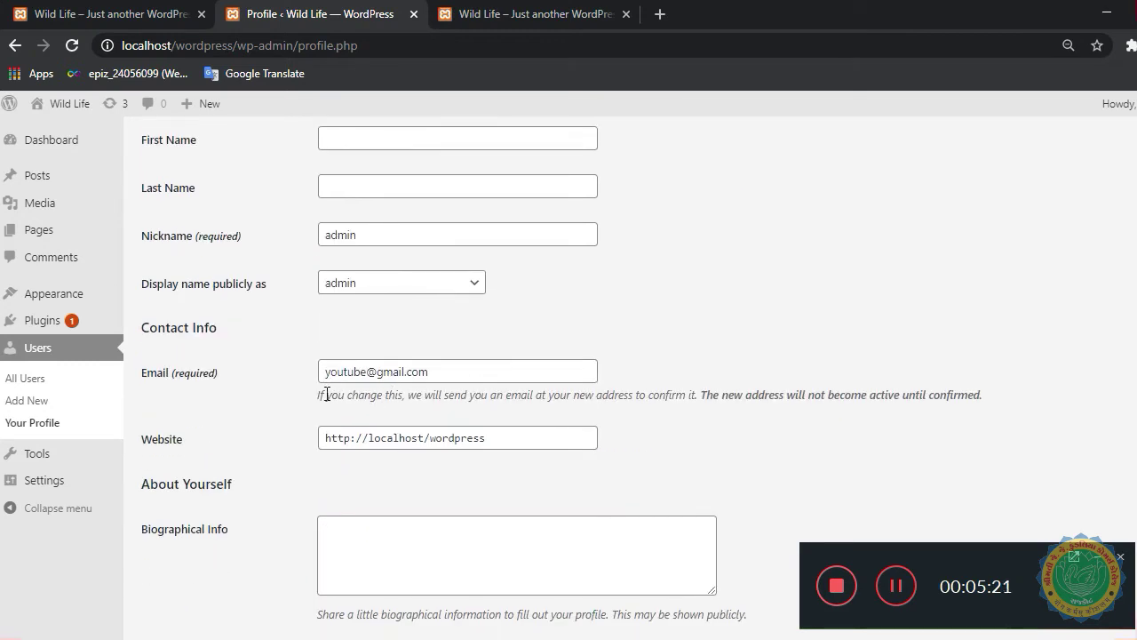
scroll(412, 454, down, 2)
scroll(411, 454, down, 1)
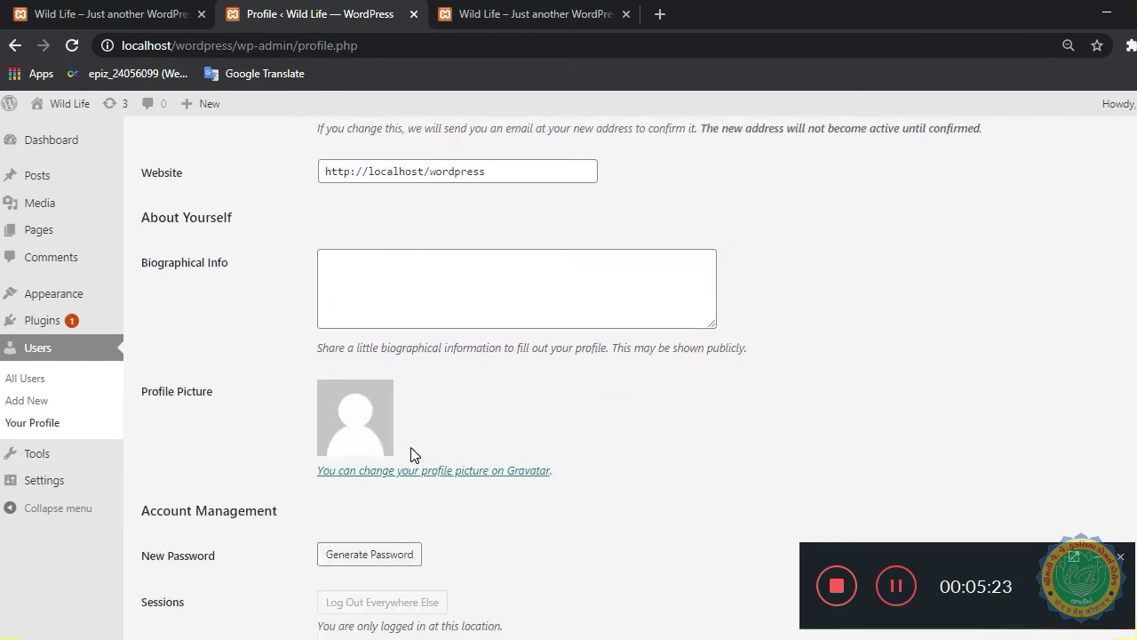
scroll(373, 469, down, 1)
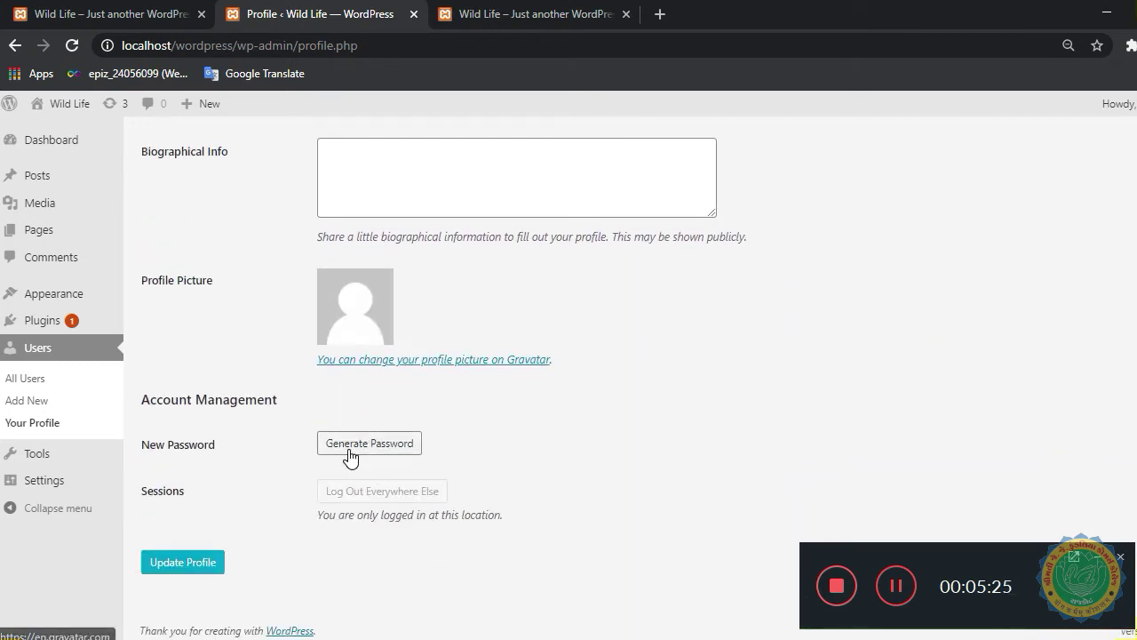
scroll(351, 453, up, 10)
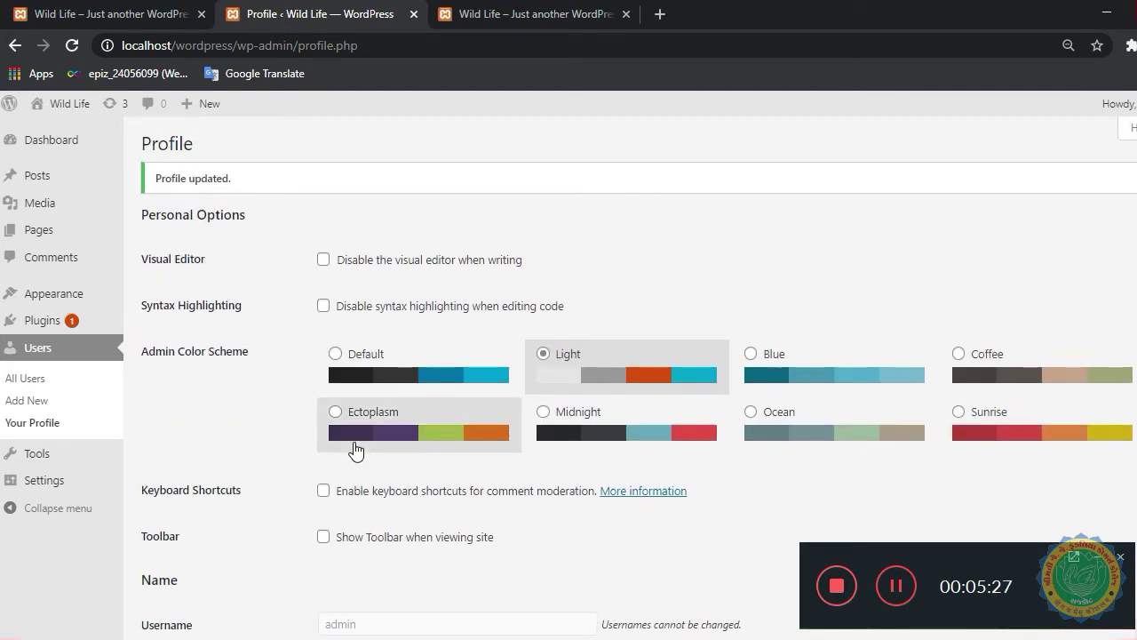
mouse_move(8, 103)
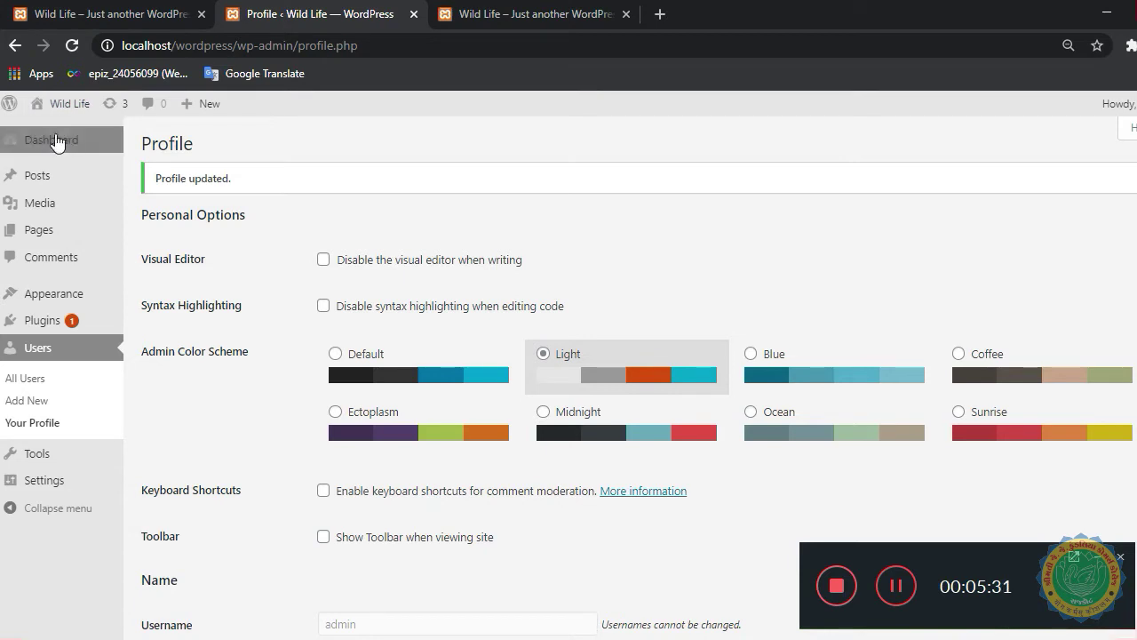
Open the Dashboard home page and examine its Welcome, Site Health Status, At a Glance, Activity, Quick Draft and Events and News boxes.
click(53, 144)
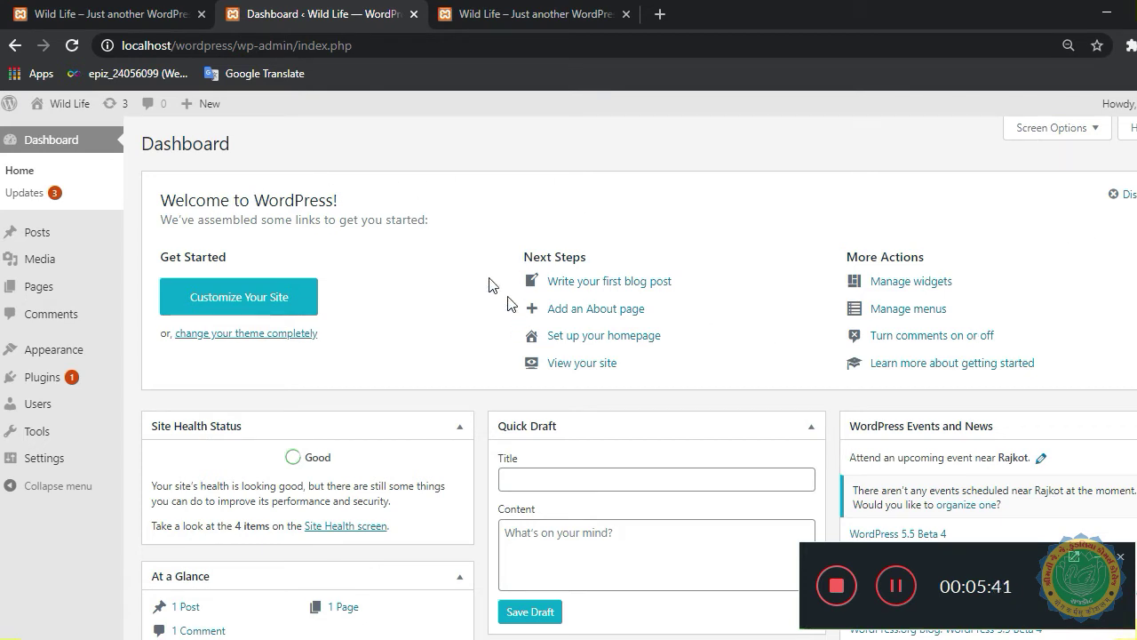
scroll(415, 404, down, 1)
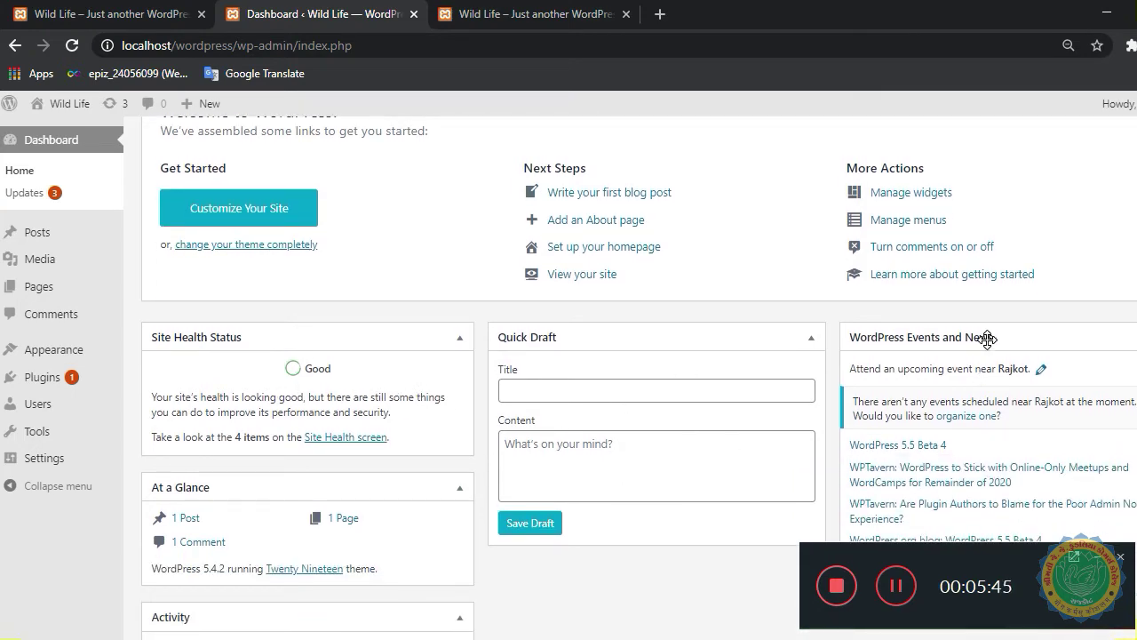
scroll(614, 363, down, 2)
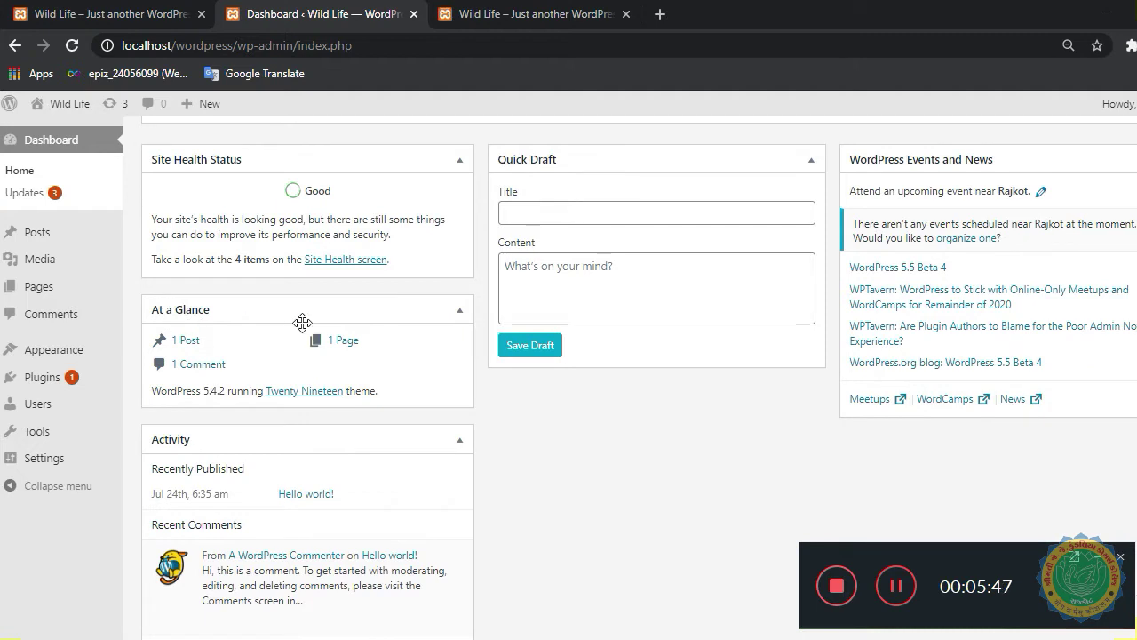
scroll(319, 330, down, 1)
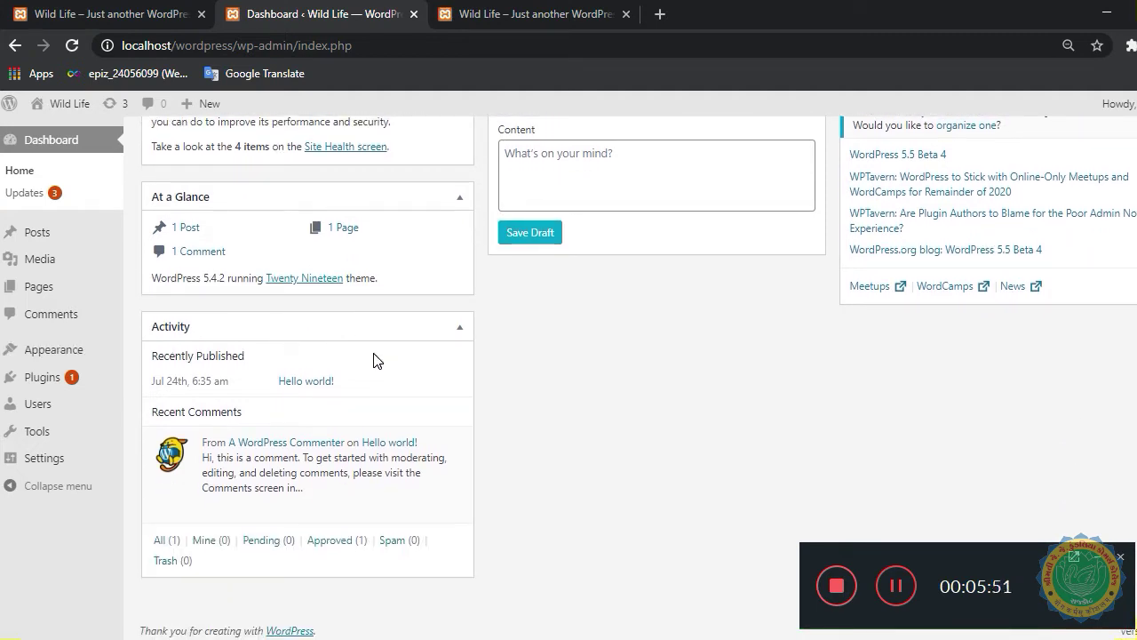
scroll(385, 363, up, 4)
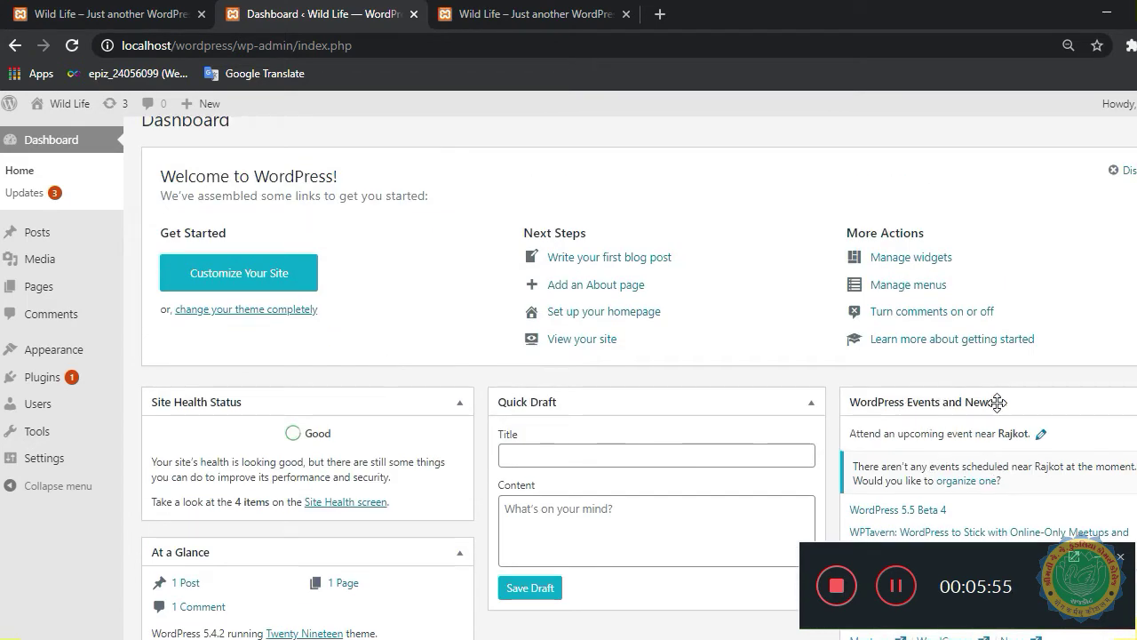
scroll(1005, 401, down, 2)
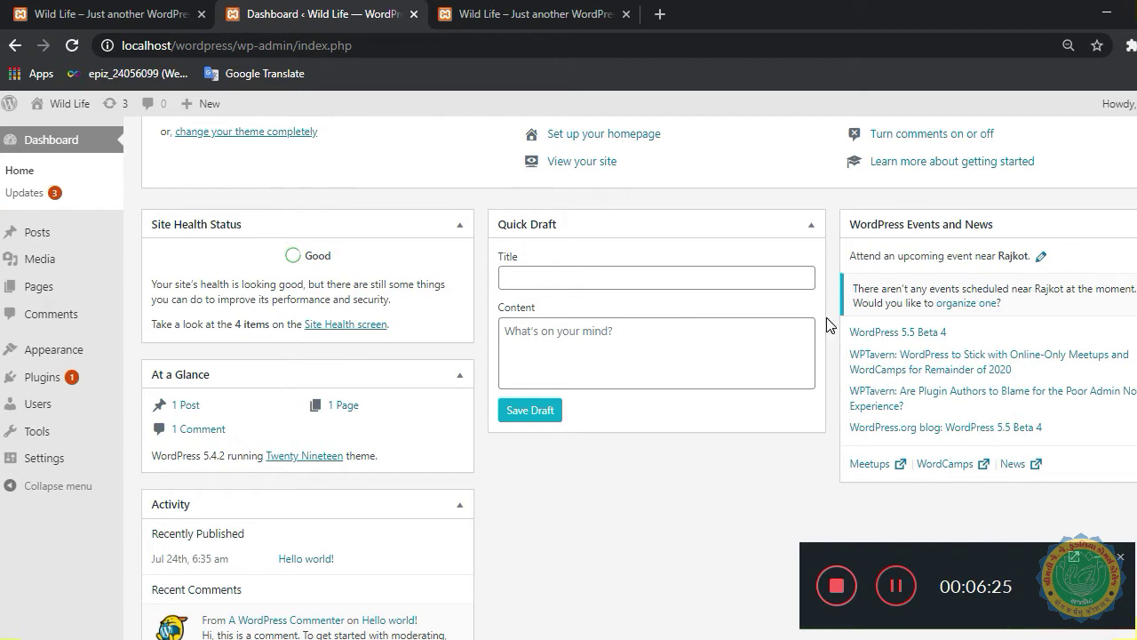
Hide the WordPress Events and News box from the Dashboard through the screen options.
scroll(828, 323, up, 3)
click(1029, 127)
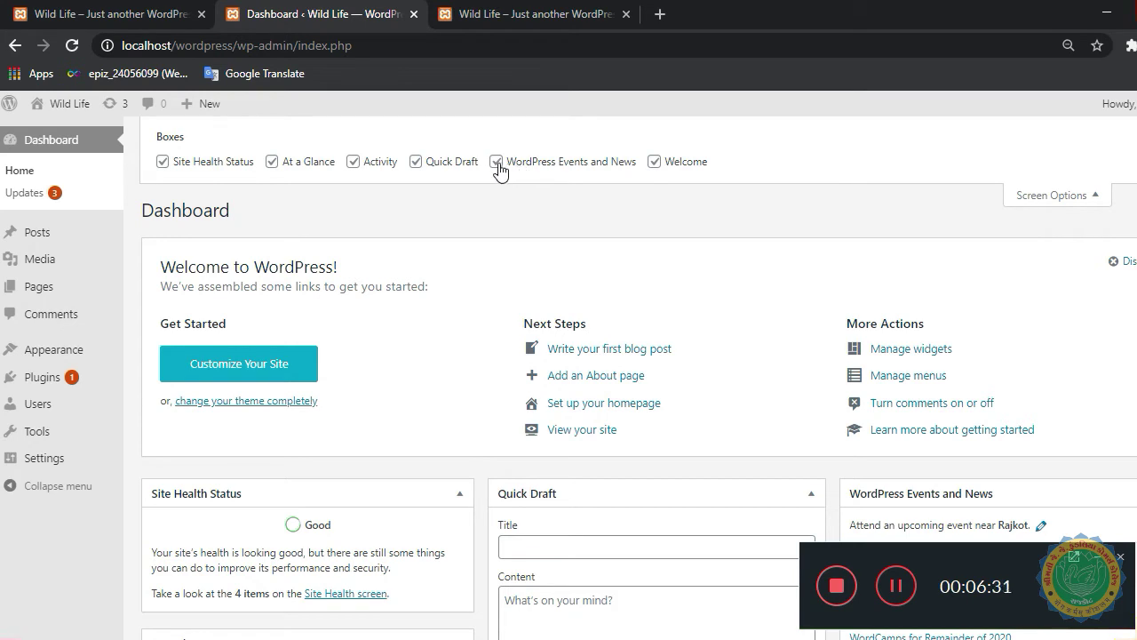
click(497, 163)
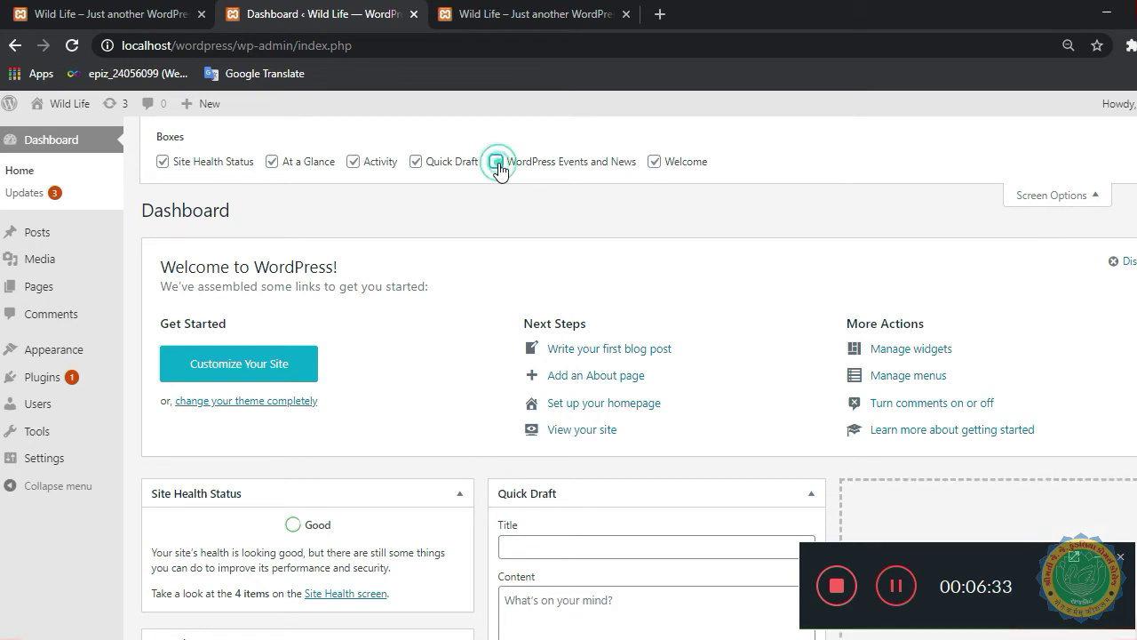
Move the Activity box into the empty third column of the Dashboard.
scroll(922, 322, down, 2)
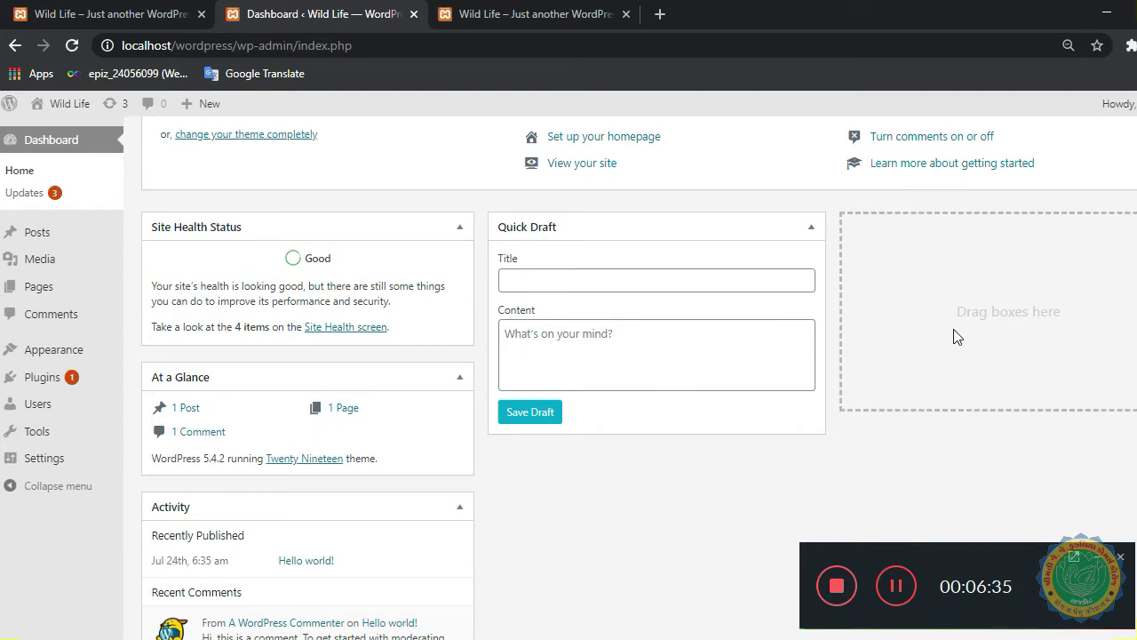
click(343, 503)
drag(373, 502, 1033, 327)
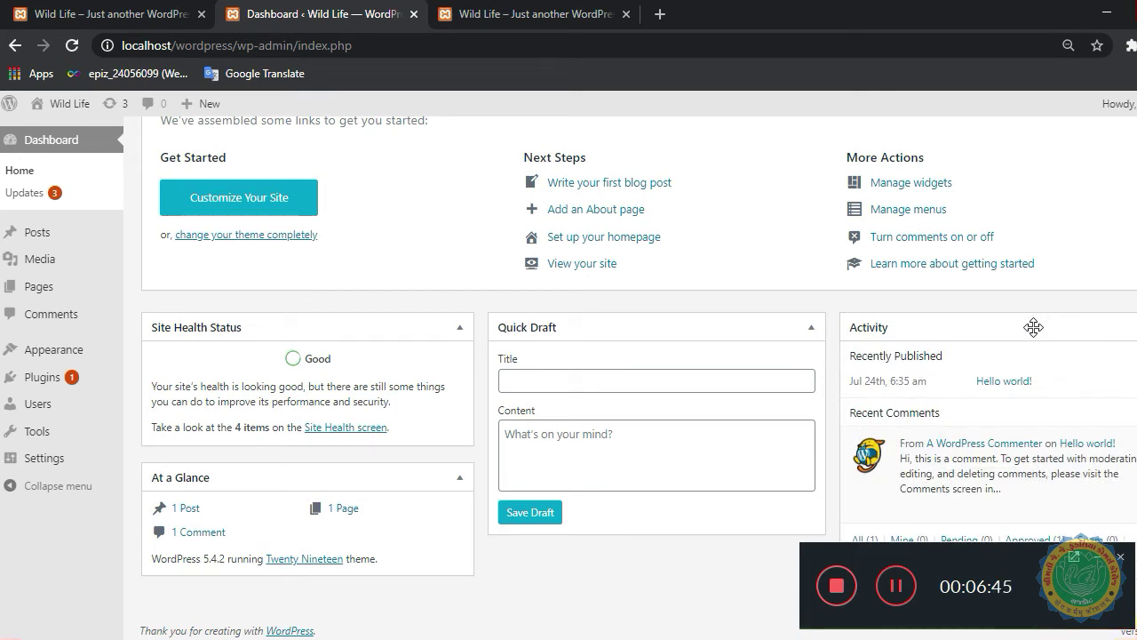
Show the WordPress Events and News box on the Dashboard again and check the column layout.
scroll(1033, 327, up, 3)
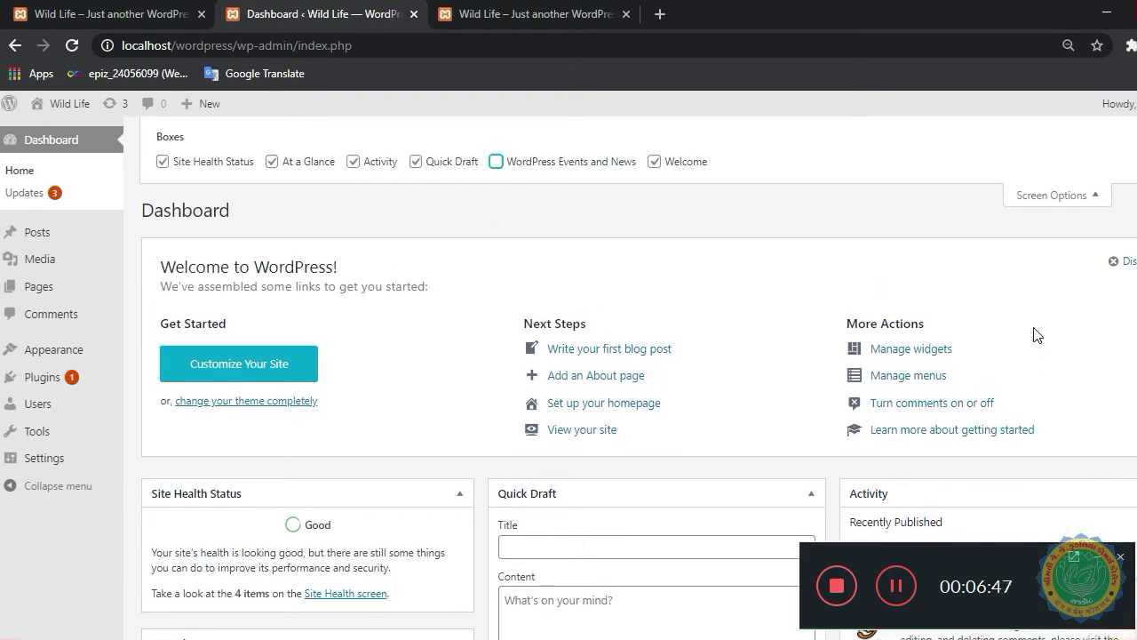
click(1070, 195)
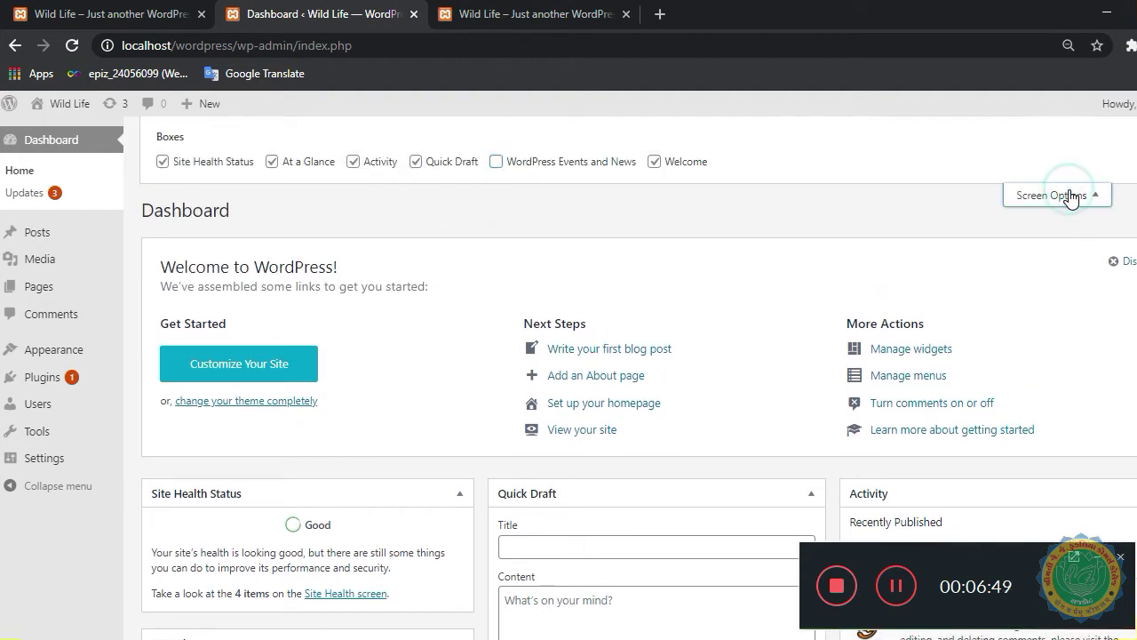
click(1072, 195)
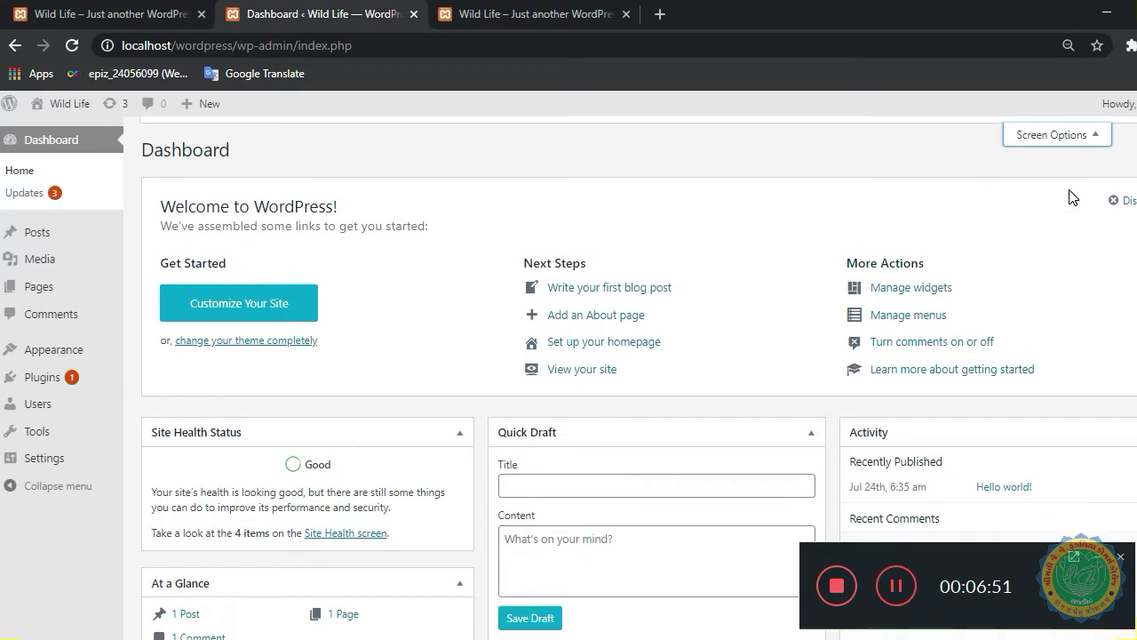
click(1055, 129)
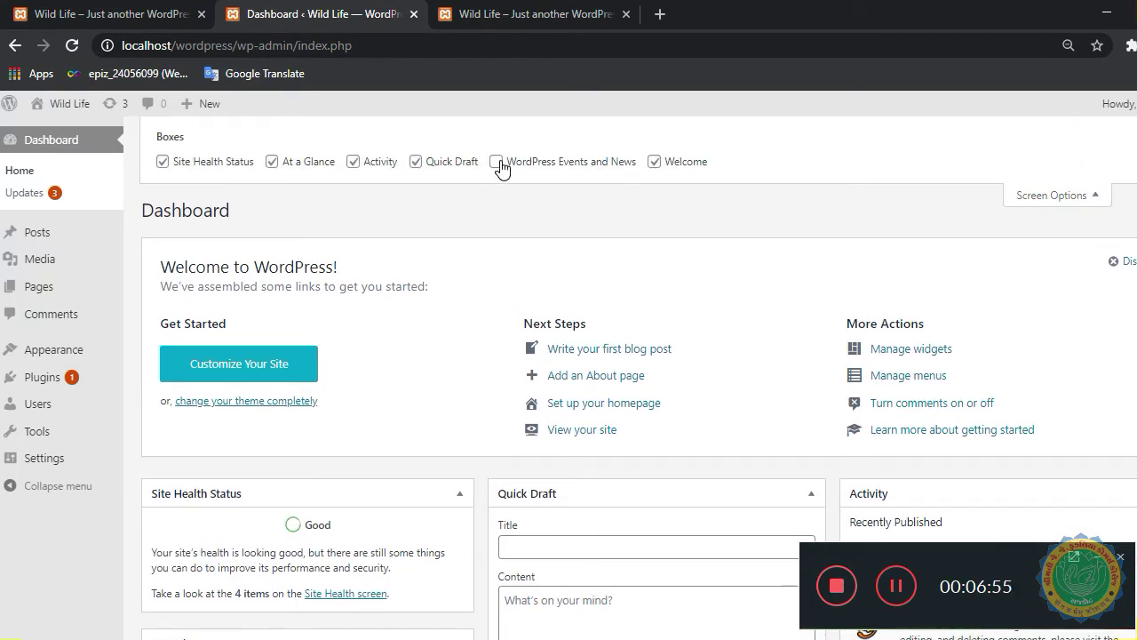
click(495, 162)
scroll(761, 347, down, 3)
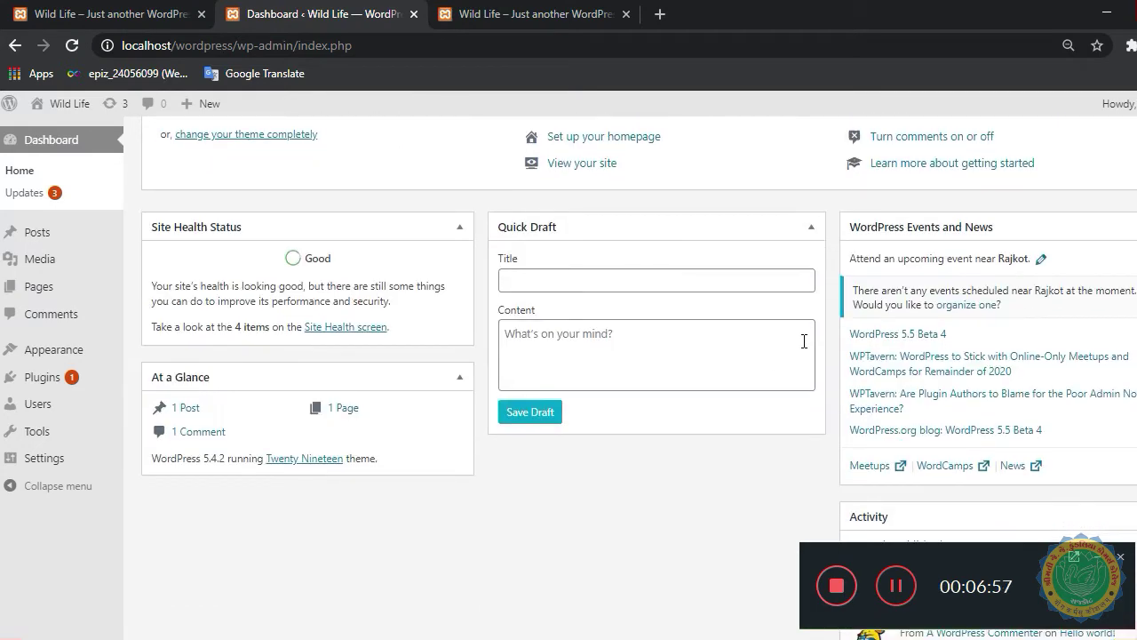
scroll(936, 302, down, 2)
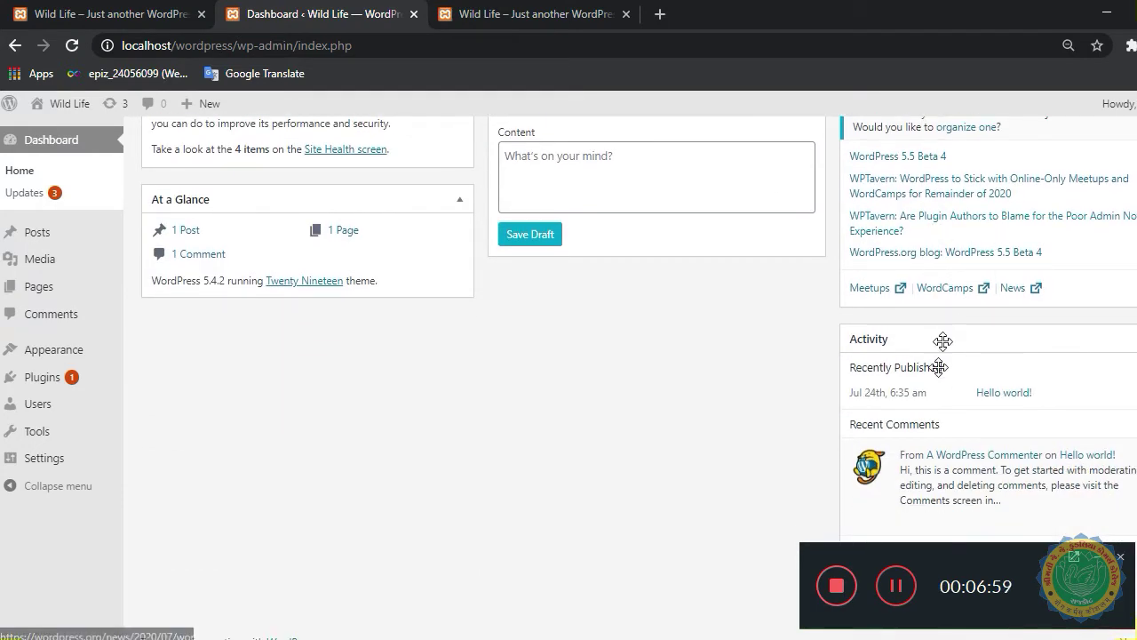
scroll(939, 337, up, 2)
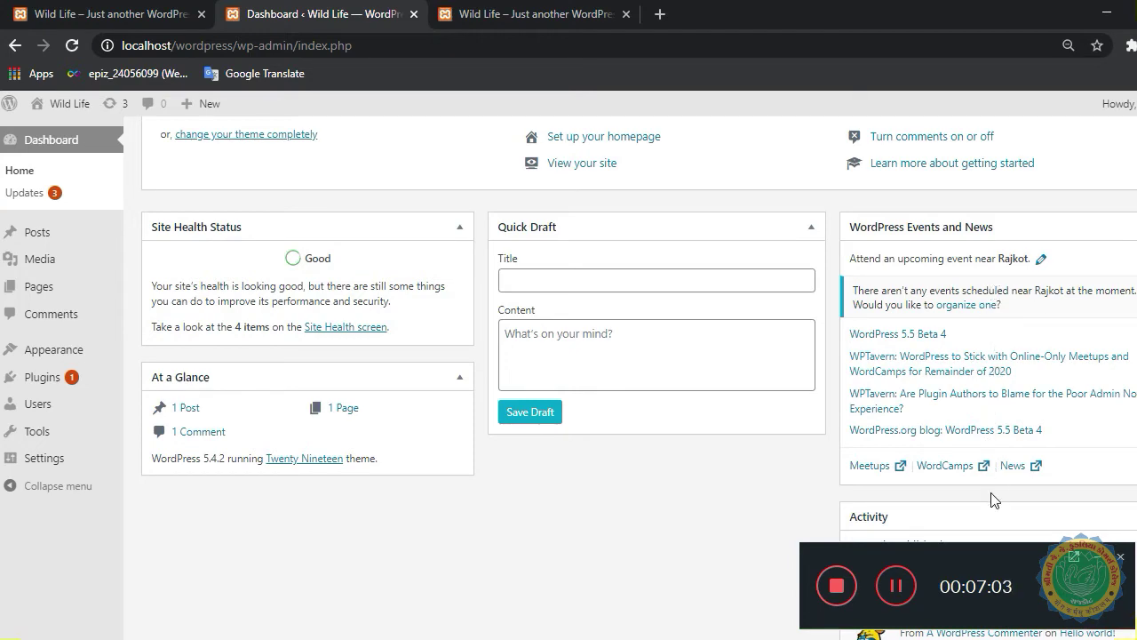
scroll(995, 501, up, 3)
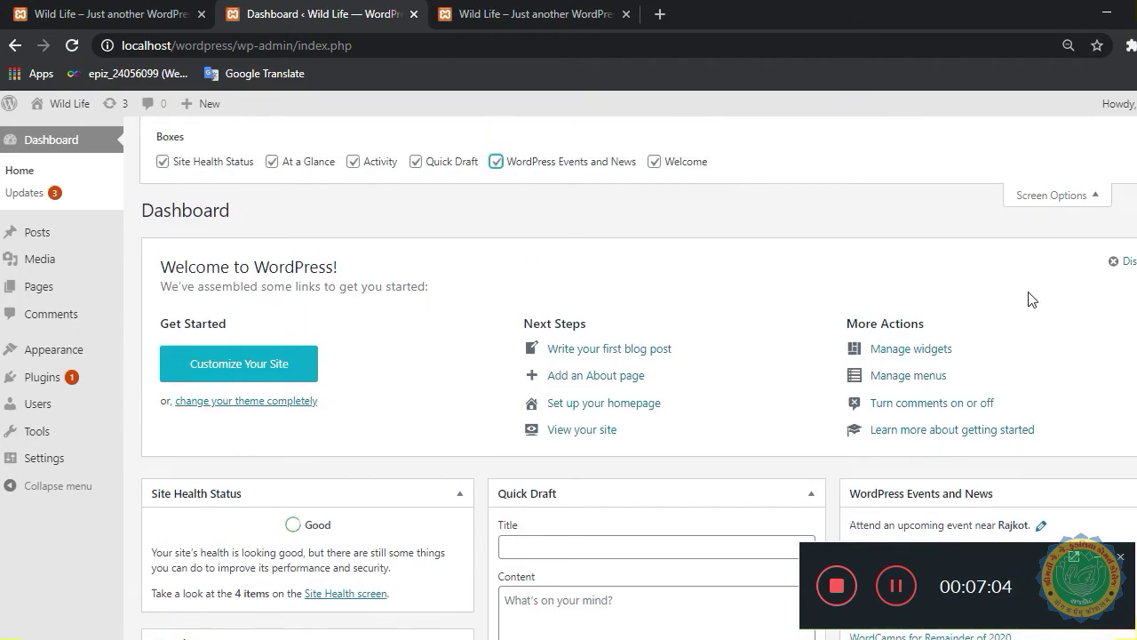
Hide the WordPress Events and News box and close the screen options.
click(496, 161)
click(1026, 209)
click(934, 215)
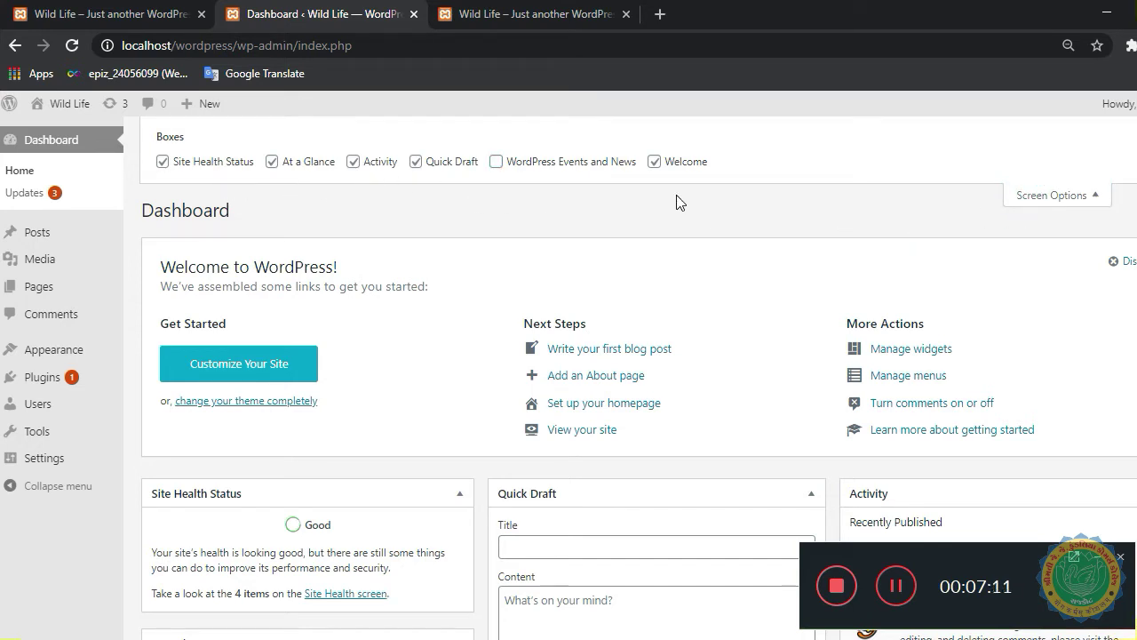
mouse_move(71, 231)
click(1035, 196)
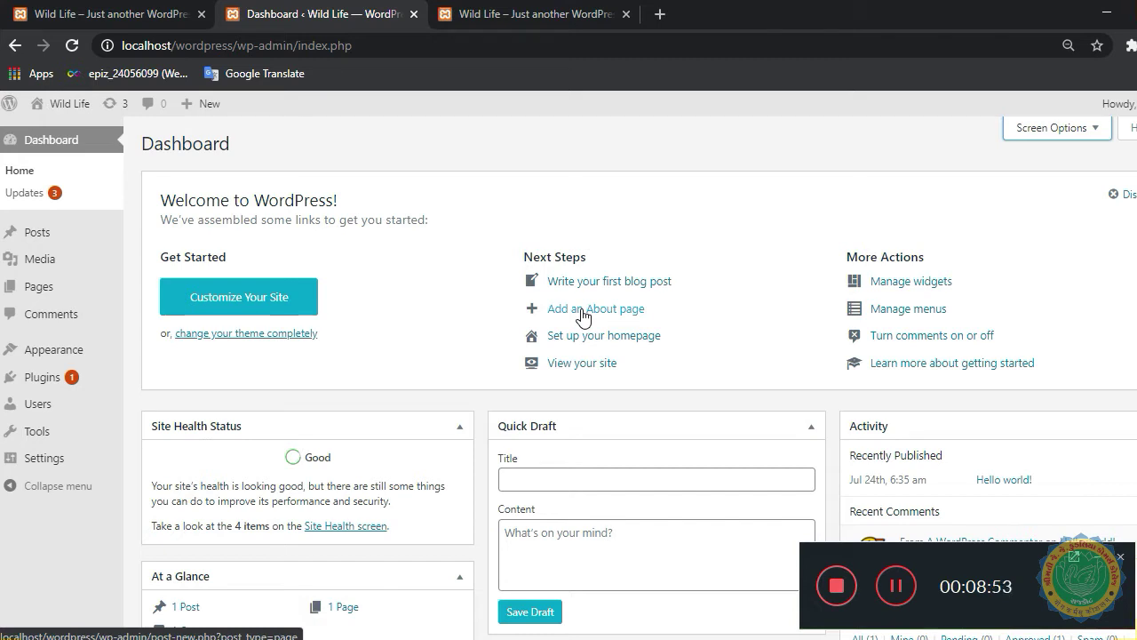
View the public site and look through its first post, search box and footer widgets.
click(524, 14)
scroll(345, 268, down, 2)
scroll(342, 264, up, 7)
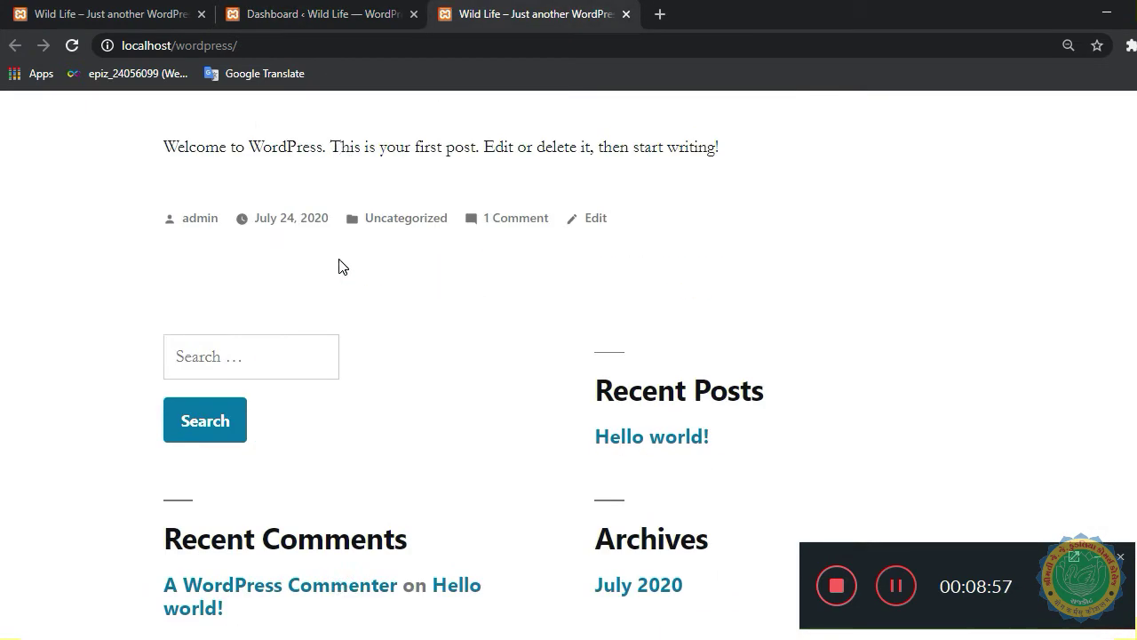
scroll(354, 238, down, 4)
scroll(355, 237, down, 2)
scroll(355, 238, up, 6)
scroll(355, 237, down, 7)
Review the Dashboard's Welcome links and switch back to the public site to view its widgets.
click(336, 15)
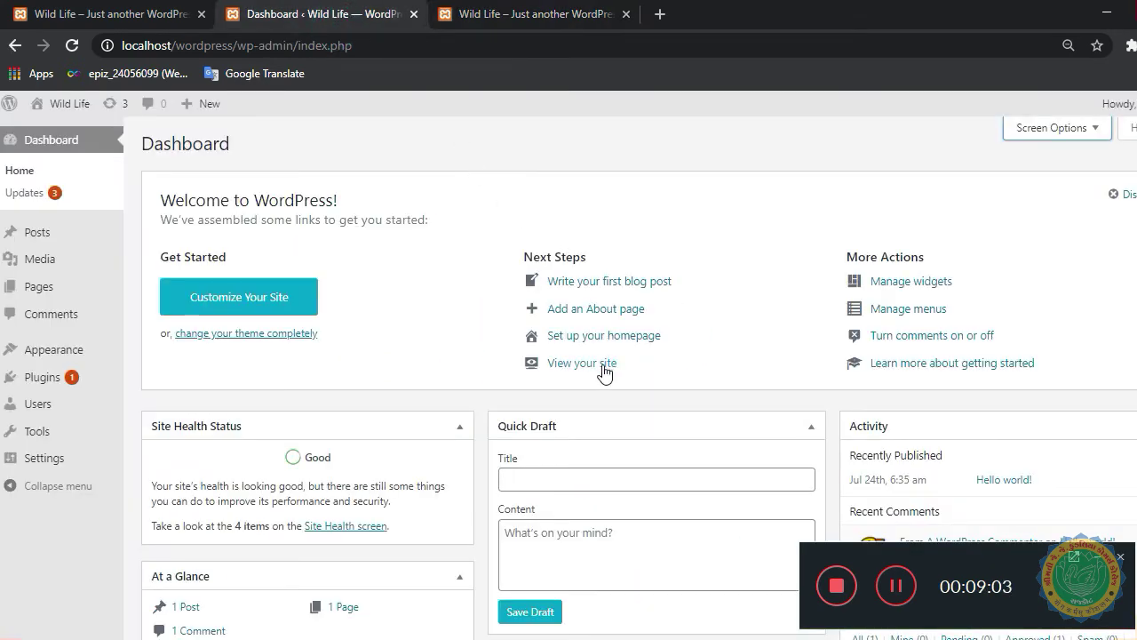
mouse_move(64, 116)
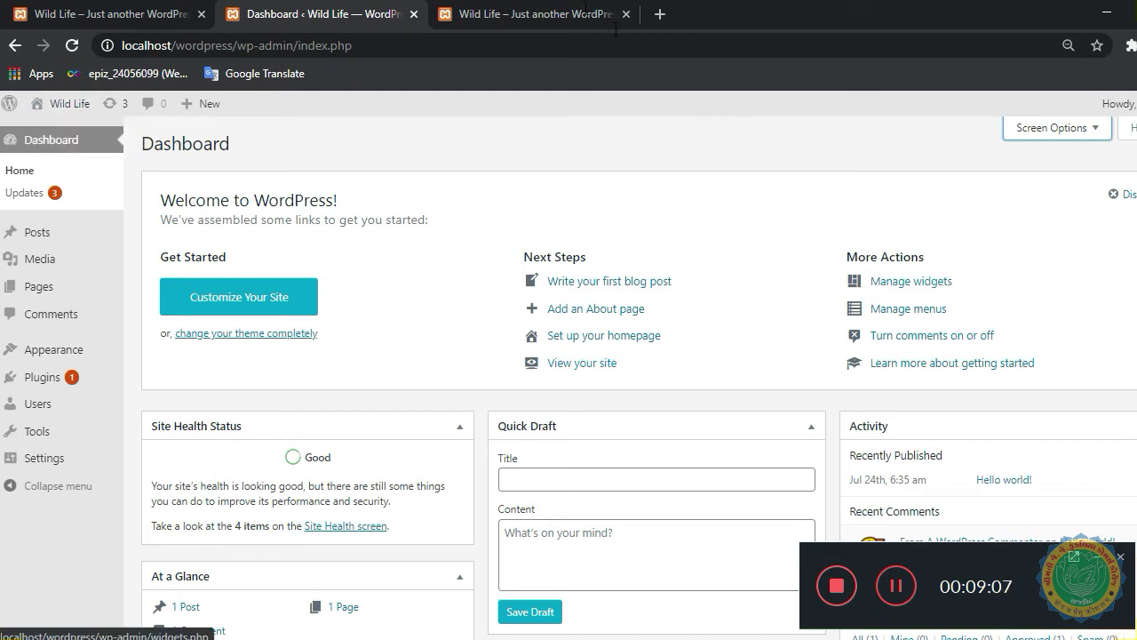
click(533, 14)
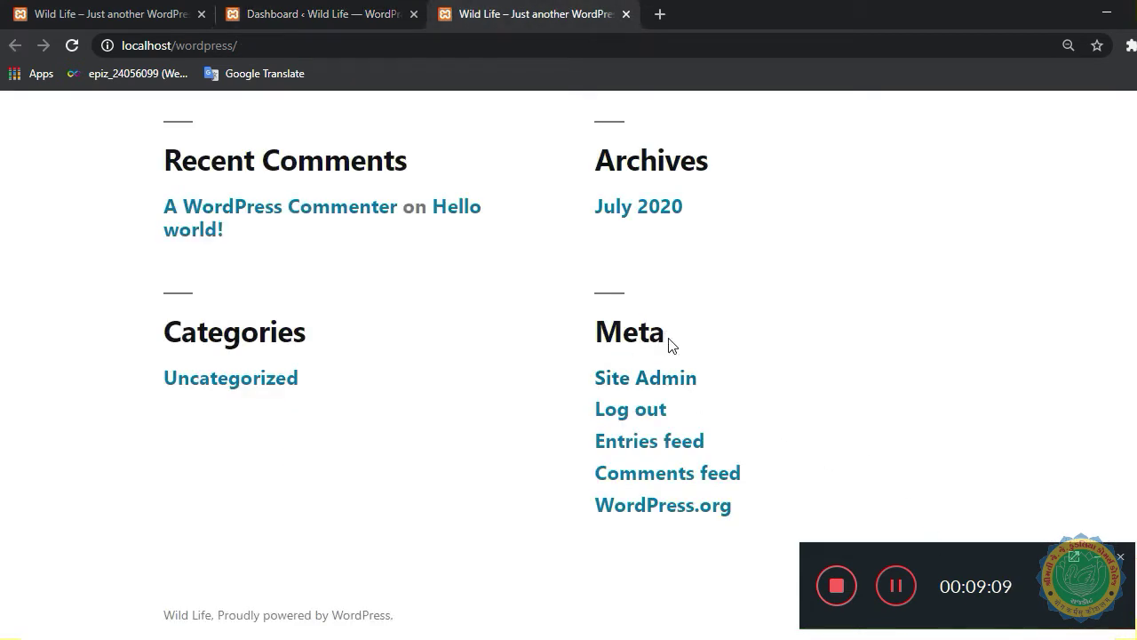
Compare the public site's header, first post and widgets with the Welcome links on the Dashboard.
scroll(666, 343, up, 3)
scroll(775, 321, up, 4)
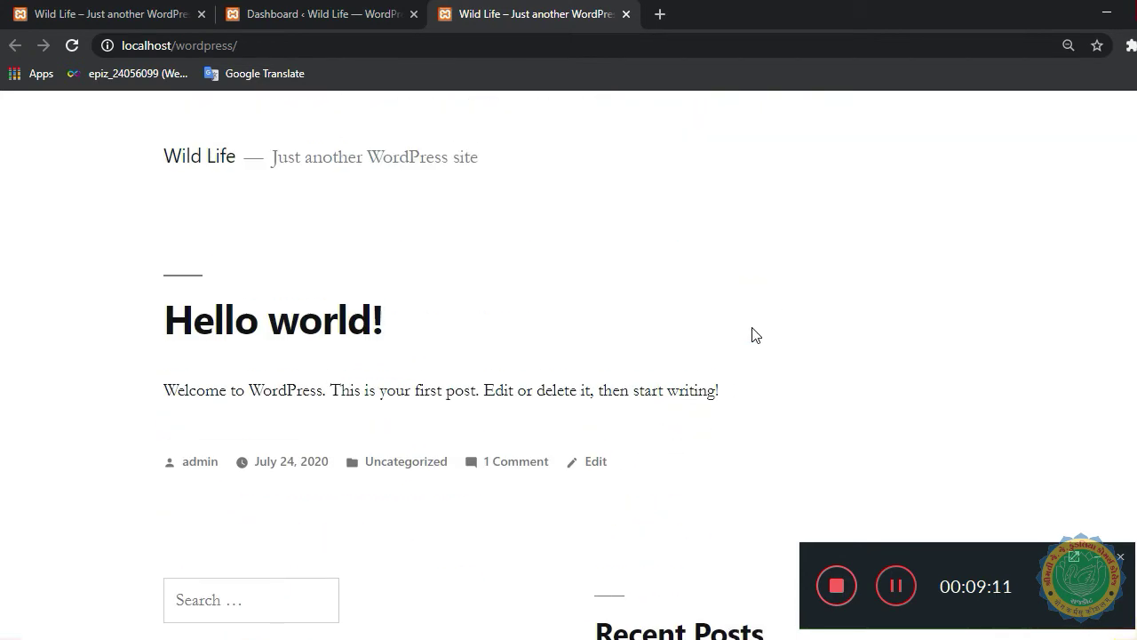
scroll(776, 323, down, 3)
click(360, 9)
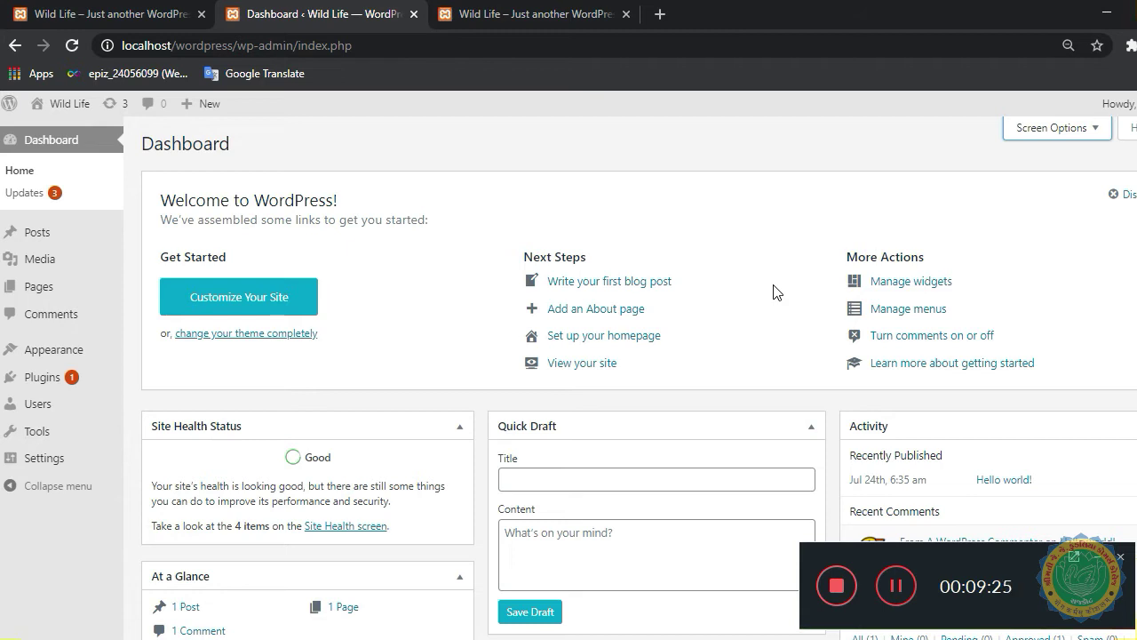
click(568, 20)
scroll(660, 395, up, 3)
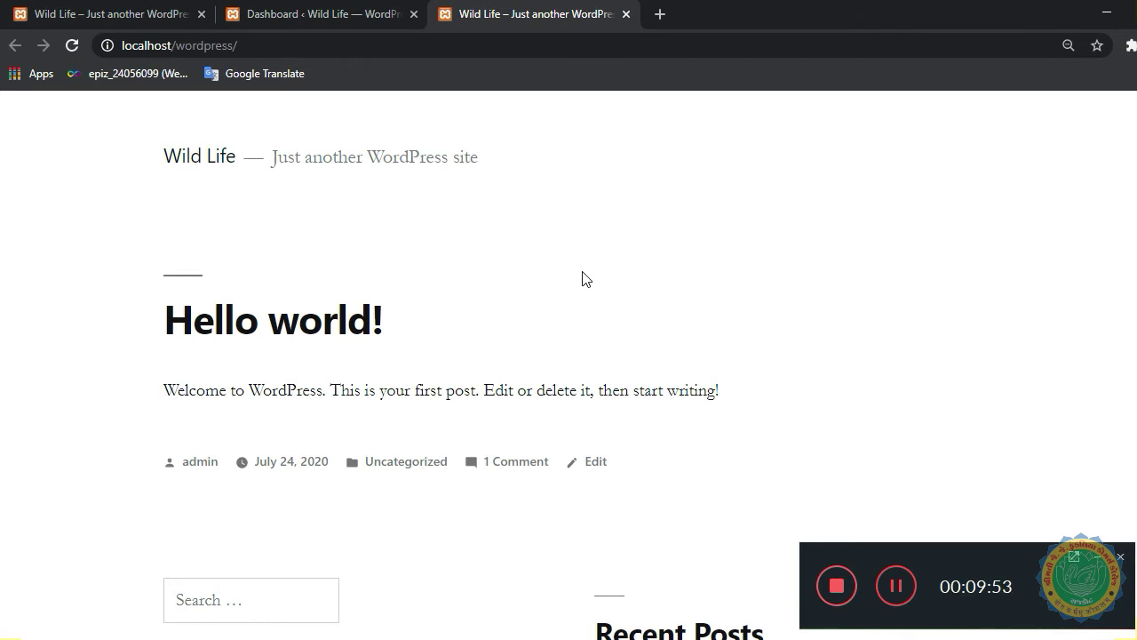
click(362, 27)
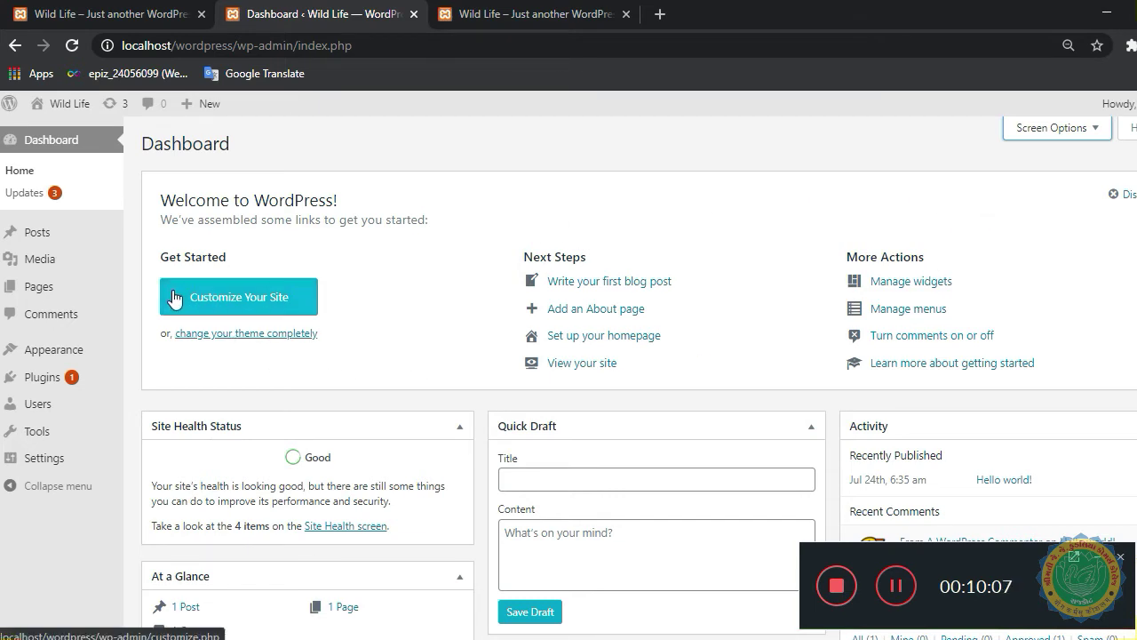
click(455, 15)
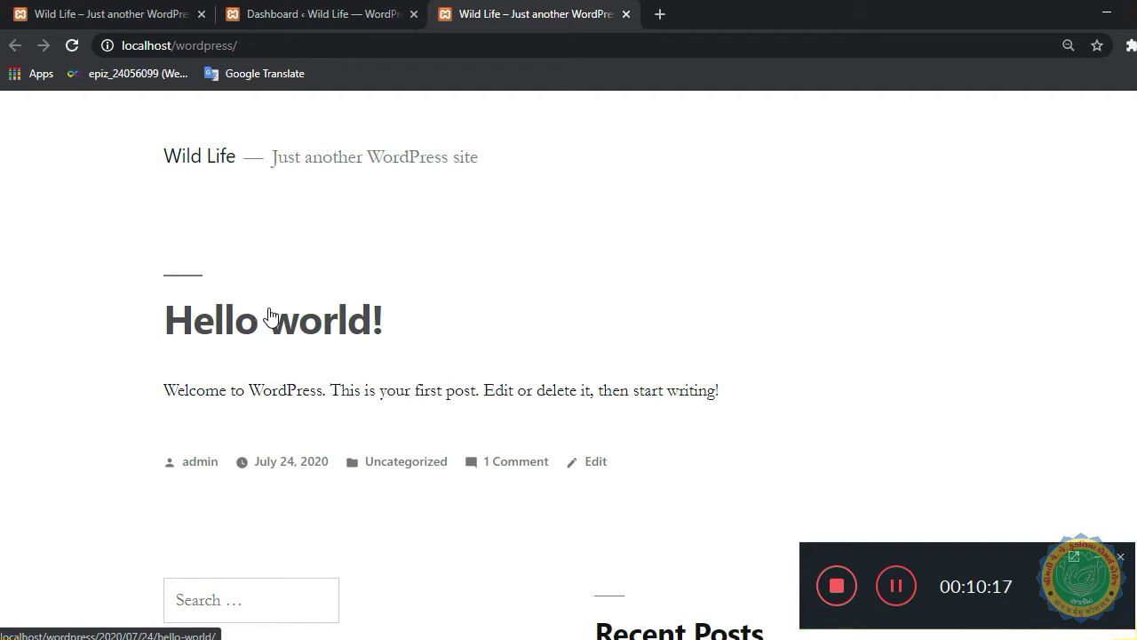
click(311, 15)
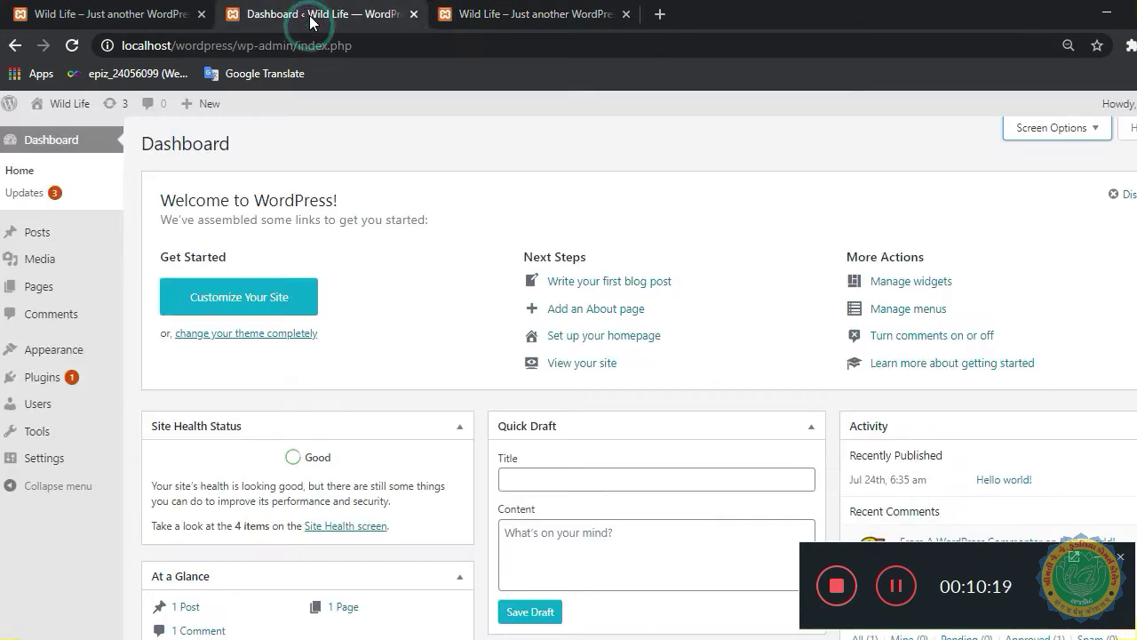
Hide the Welcome box on the Dashboard and close the screen options.
mouse_move(90, 355)
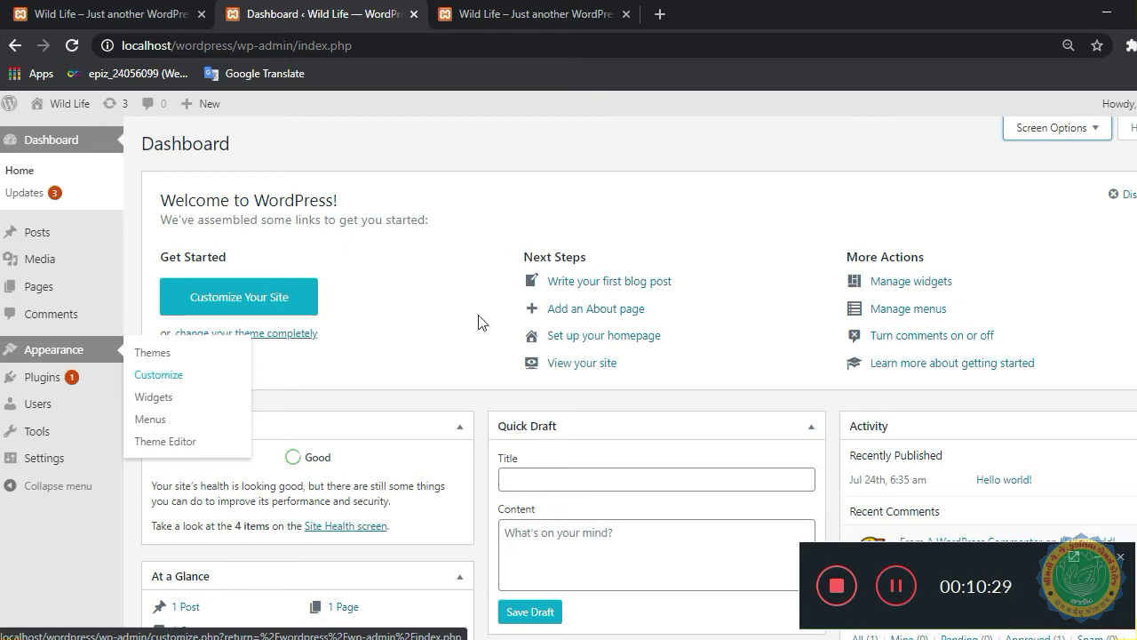
click(1024, 124)
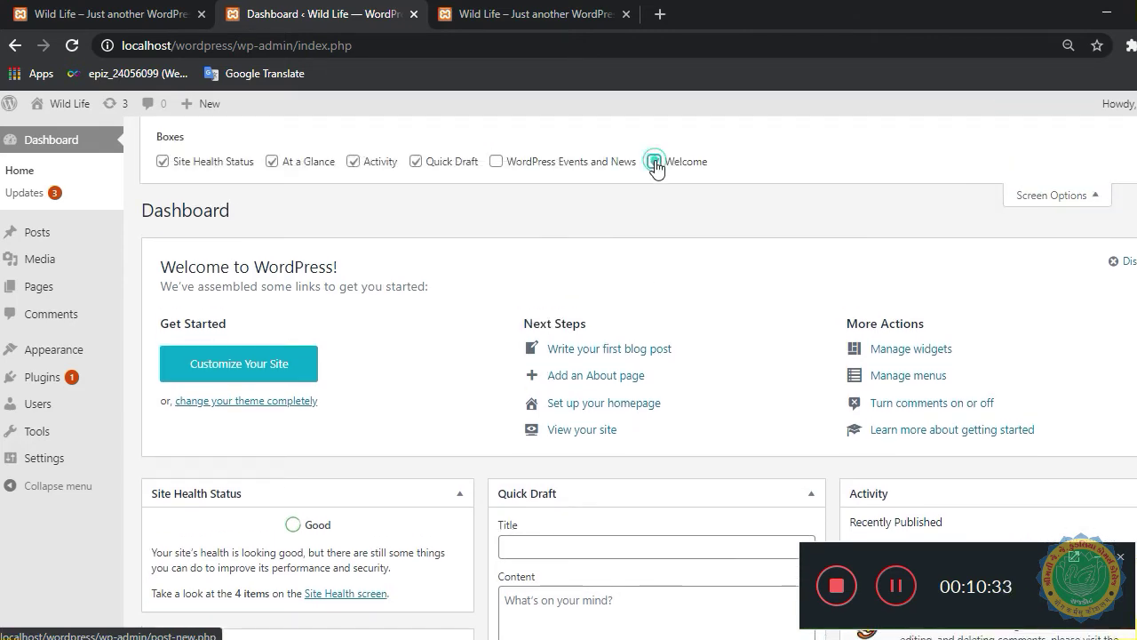
click(658, 162)
click(1035, 195)
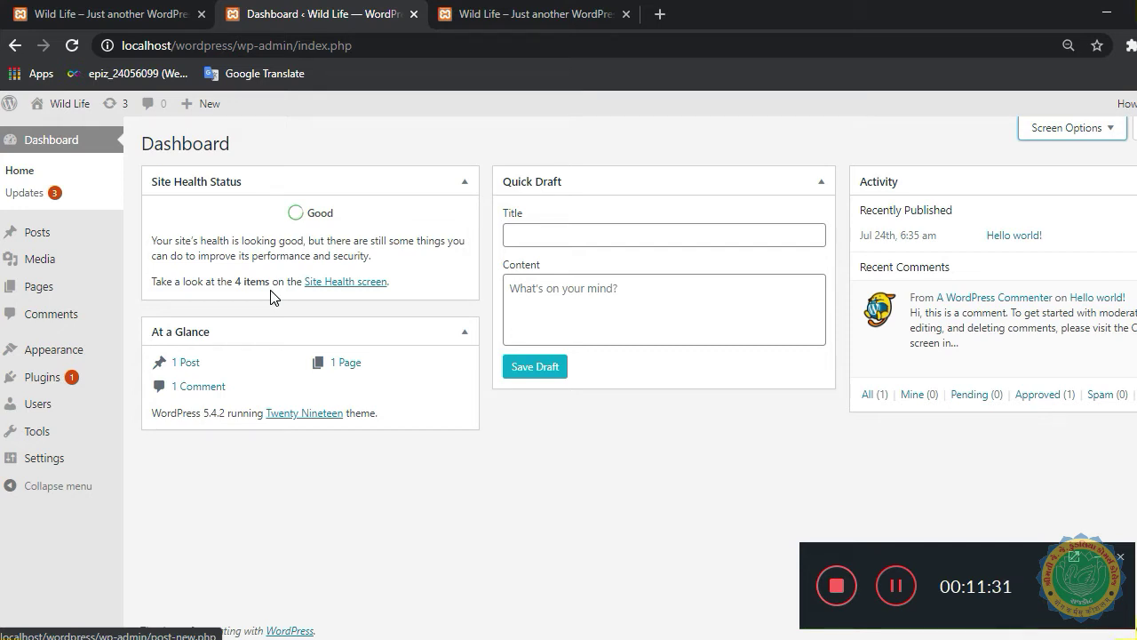
Activate the Twenty Twenty theme in place of the current theme and return to the Dashboard.
click(64, 347)
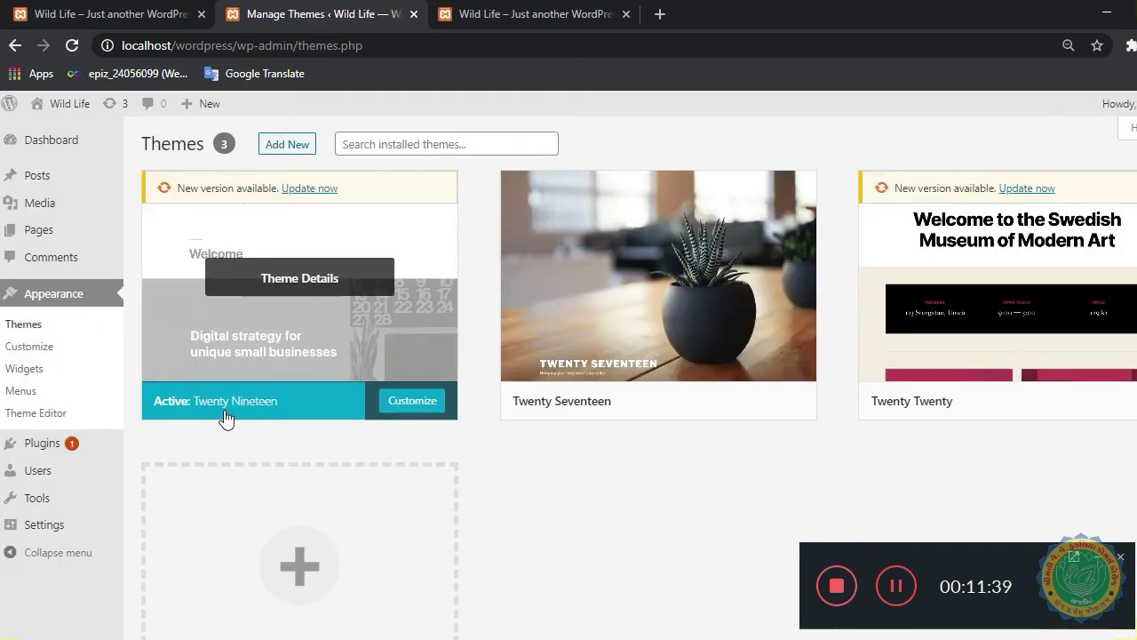
mouse_move(939, 393)
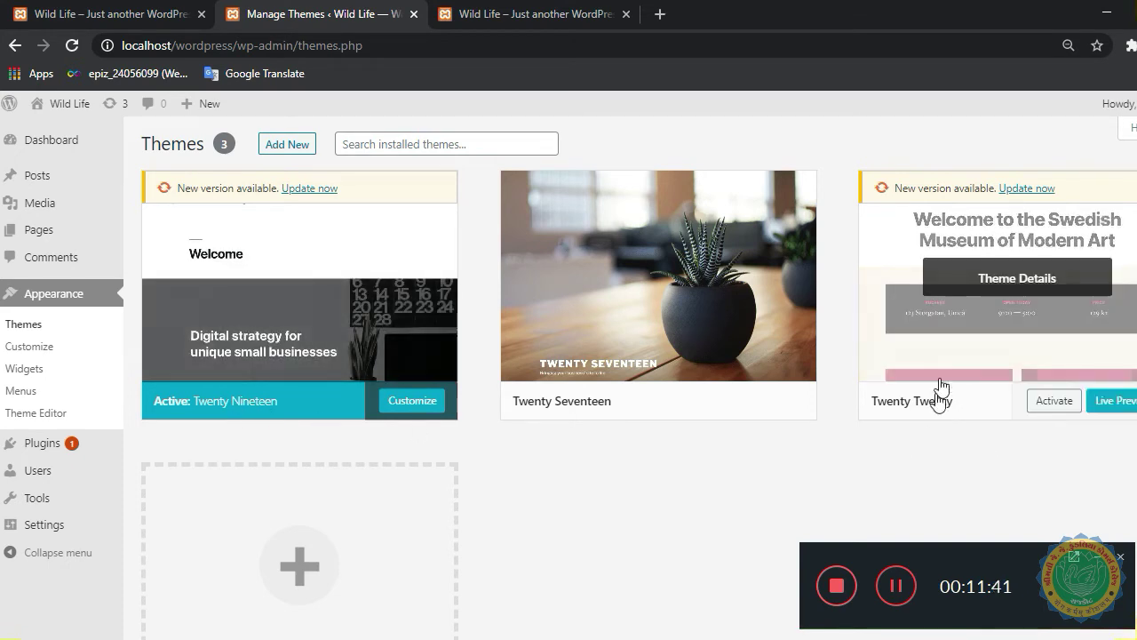
click(1056, 406)
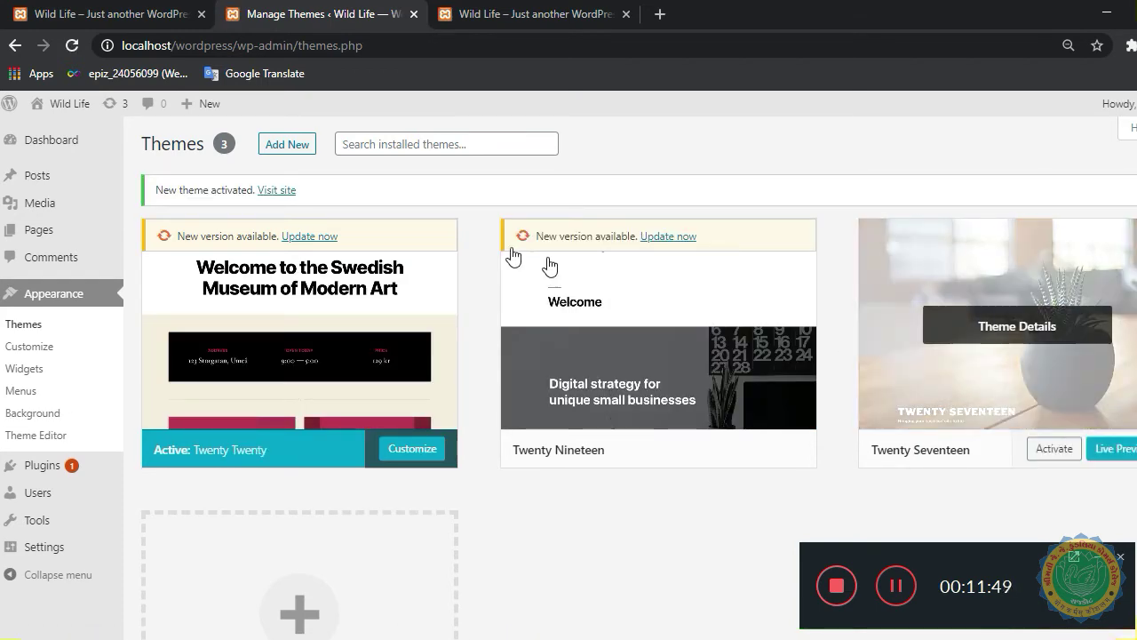
click(60, 142)
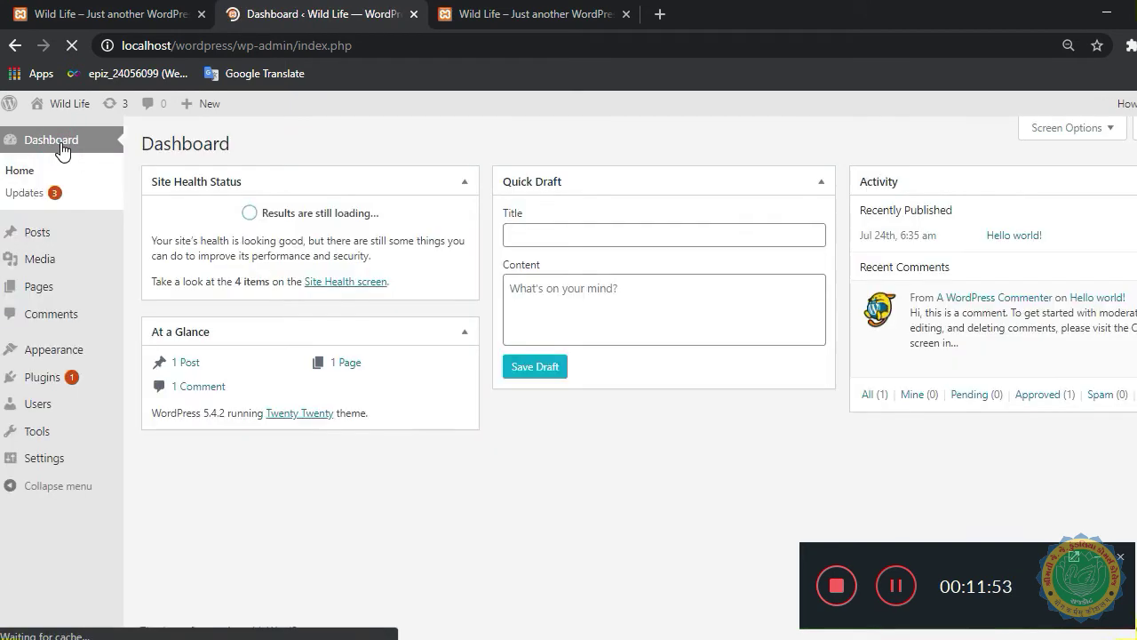
Reload the public site and look through its post and widgets in the newly activated theme.
click(569, 16)
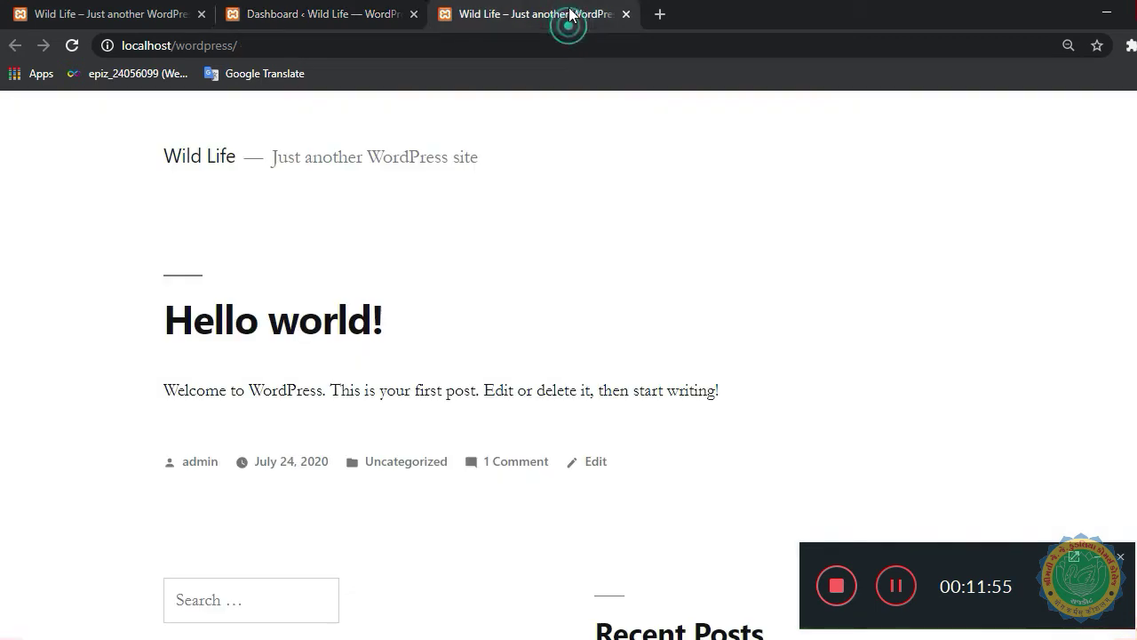
click(74, 49)
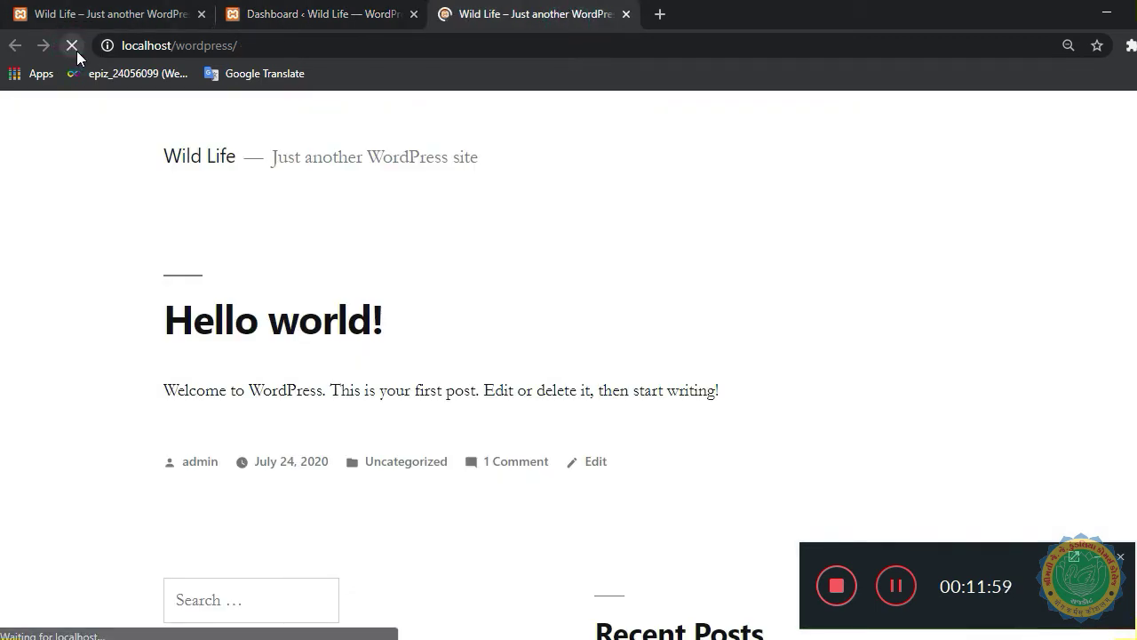
scroll(135, 163, down, 3)
scroll(134, 164, down, 8)
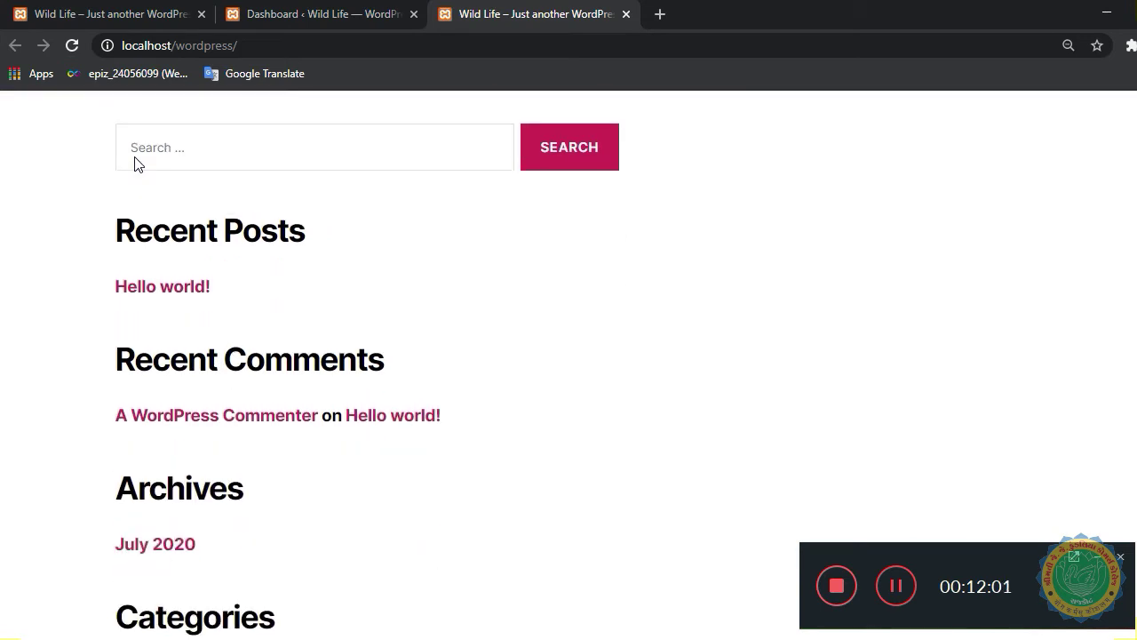
scroll(48, 284, up, 10)
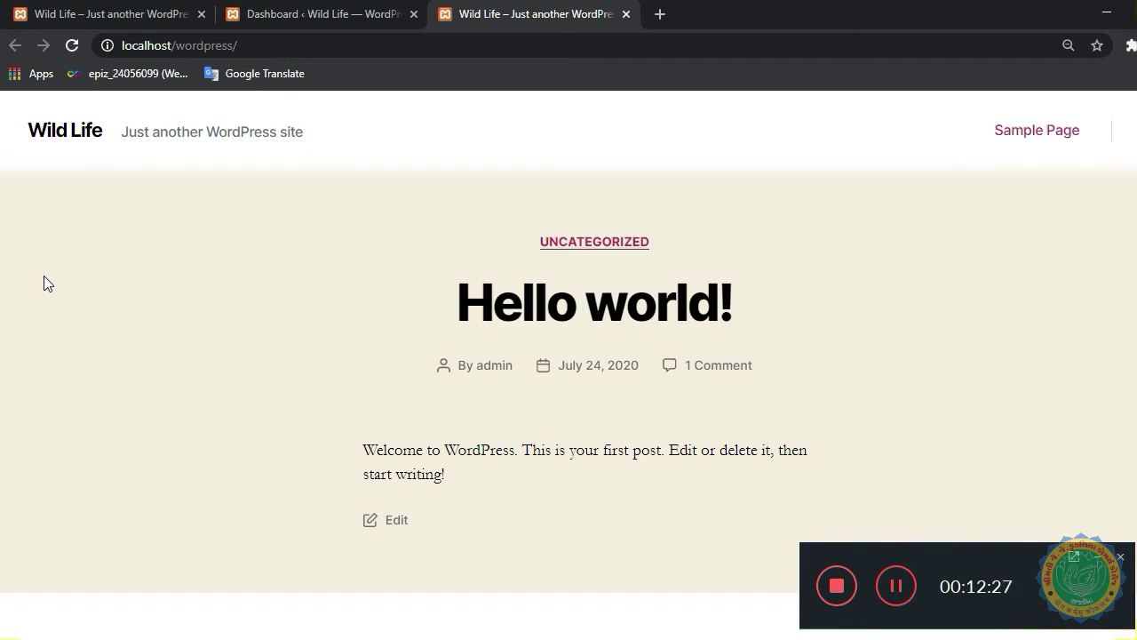
Go back to the Dashboard and title a new Quick Draft "mammels".
click(391, 7)
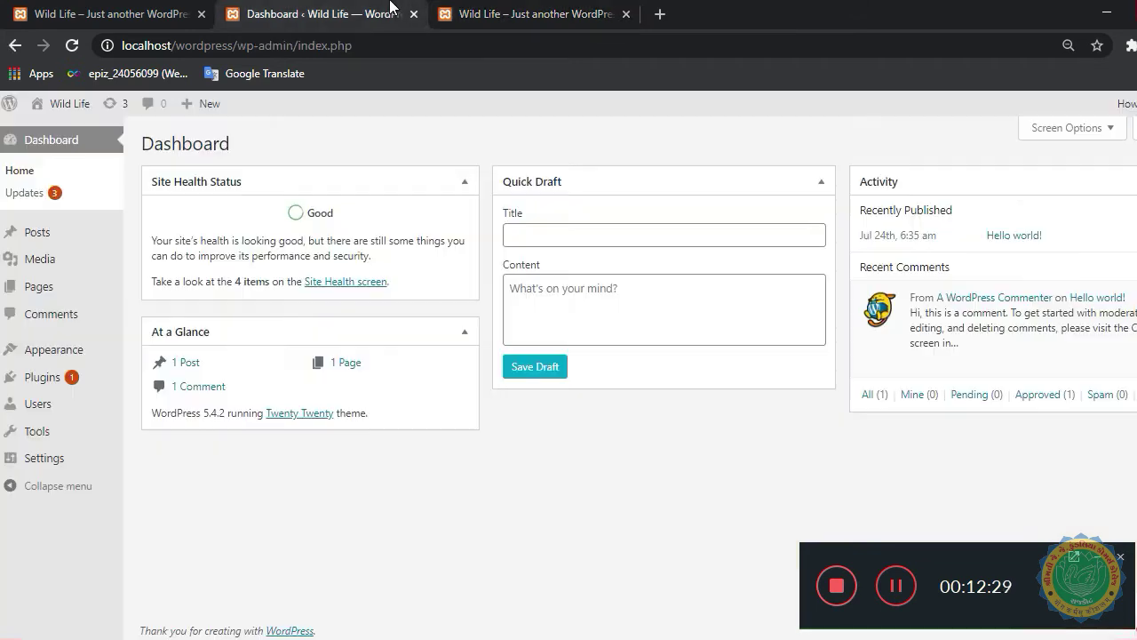
mouse_move(18, 353)
click(568, 245)
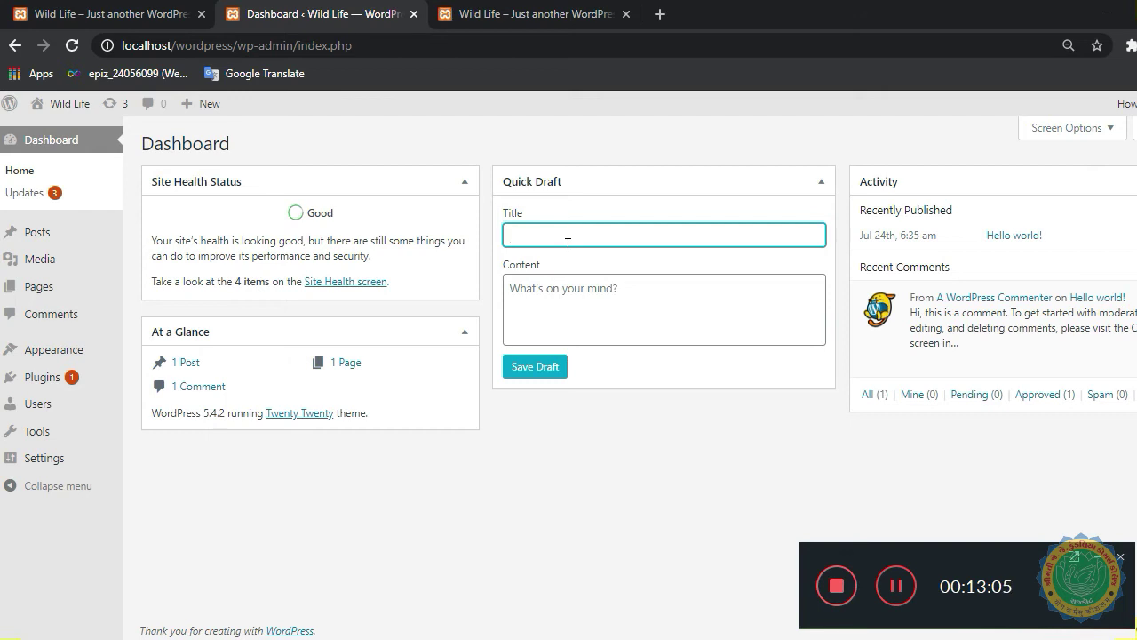
text(wild)
key(BackSpace)
key(BackSpace)
key(BackSpace)
key(BackSpace)
key(BackSpace)
text(mammels)
key(Tab)
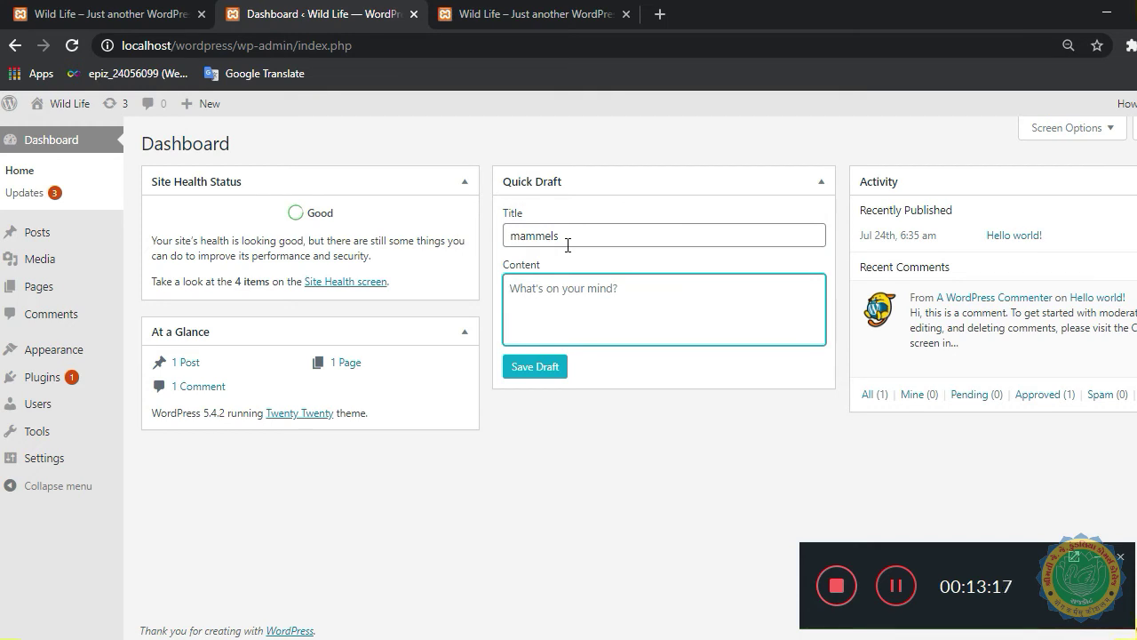
Enter "lion", "tiger" and "etc" on separate lines as the Quick Draft content and save the draft.
text(lion)
key(Return)
text(tig)
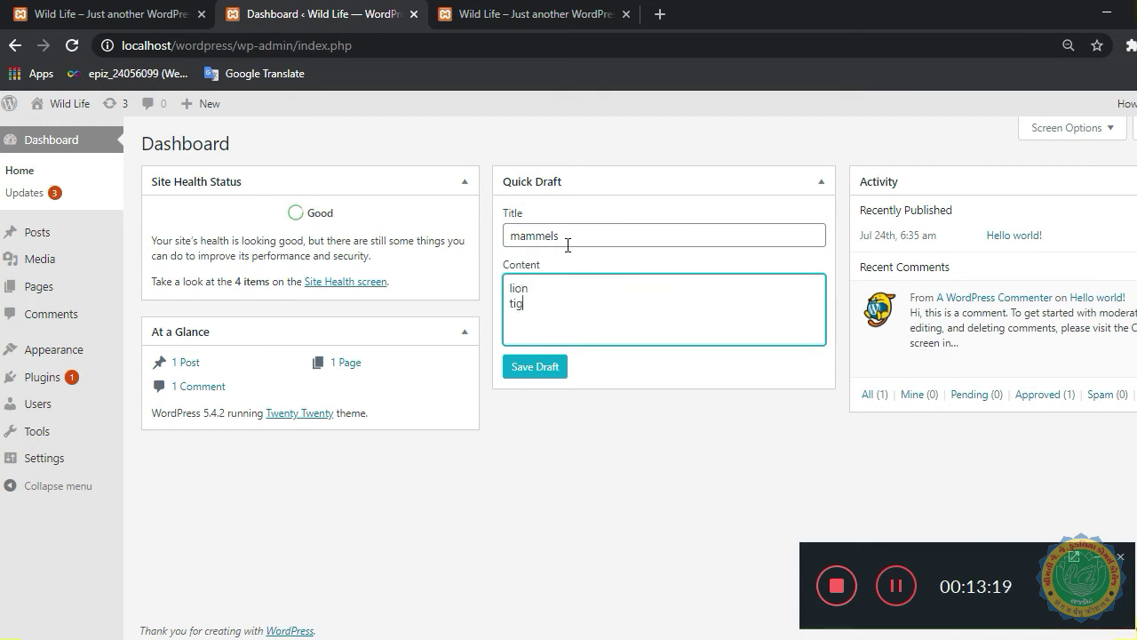
text(er etc)
click(546, 372)
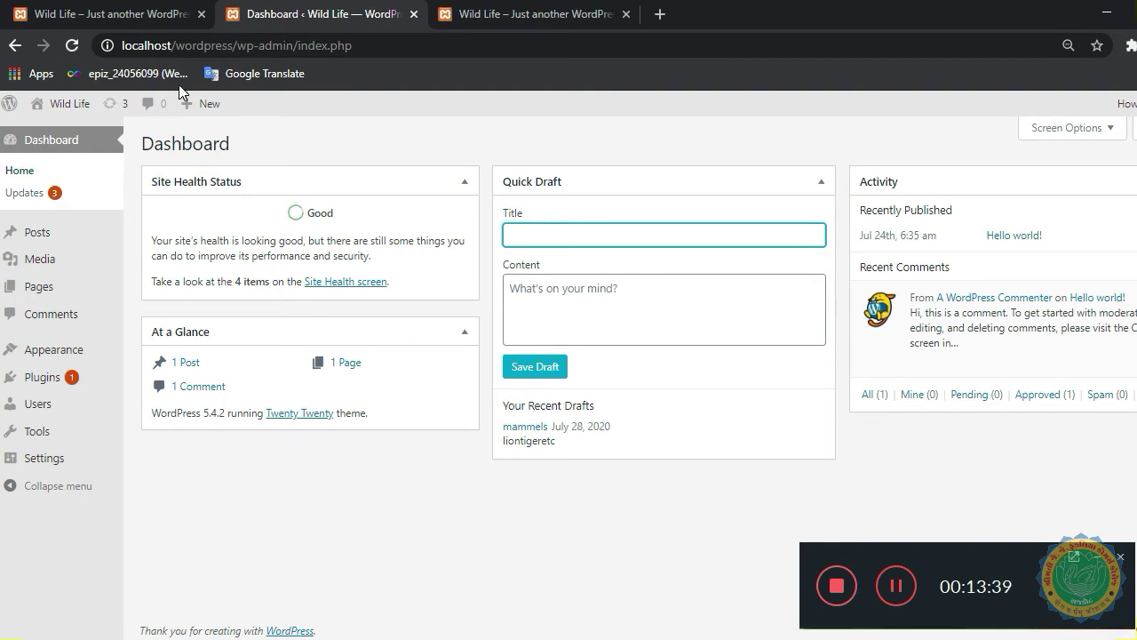
Reload the Dashboard and open the "mammels" entry from the recent drafts for editing.
click(70, 47)
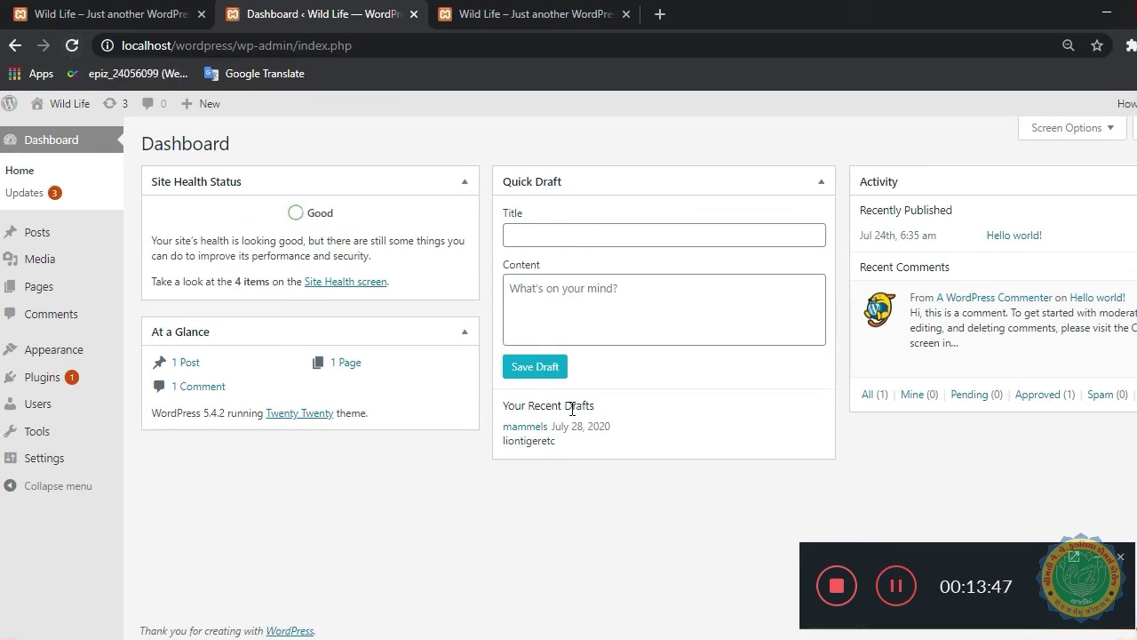
click(384, 45)
key(Return)
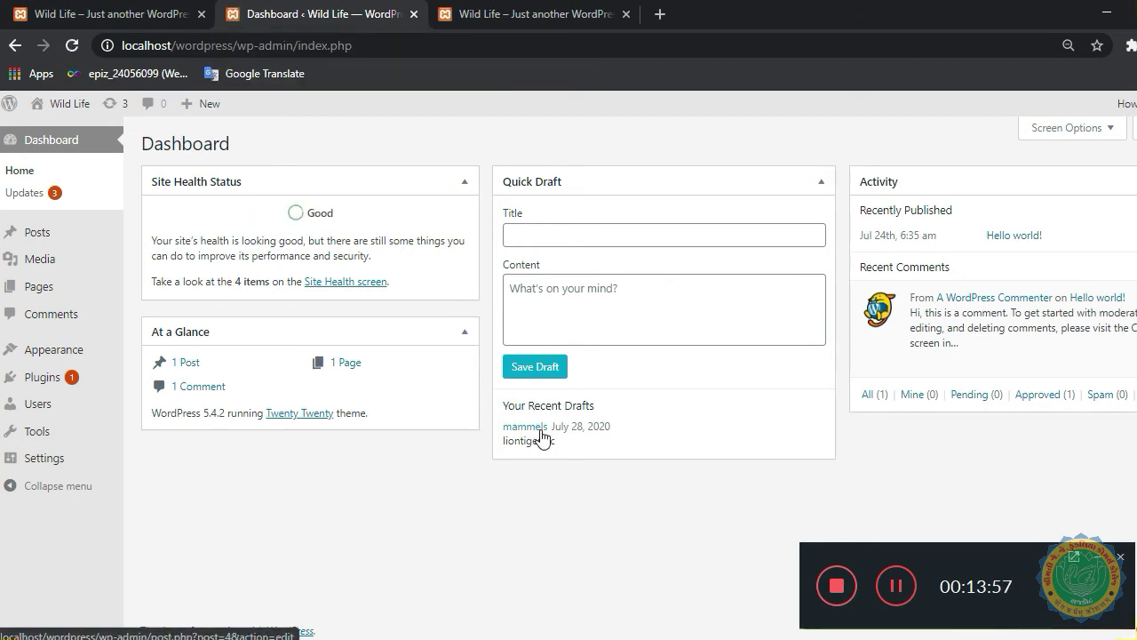
click(541, 436)
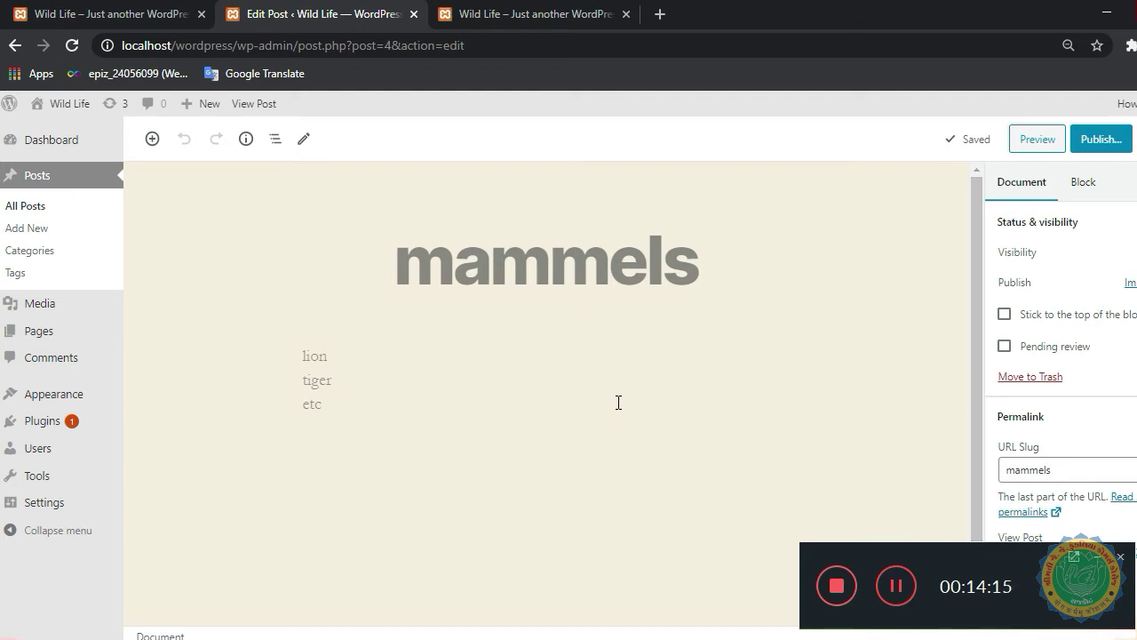
Examine the draft's document settings, including visibility, permalink, categories, featured image and excerpt.
scroll(629, 398, down, 1)
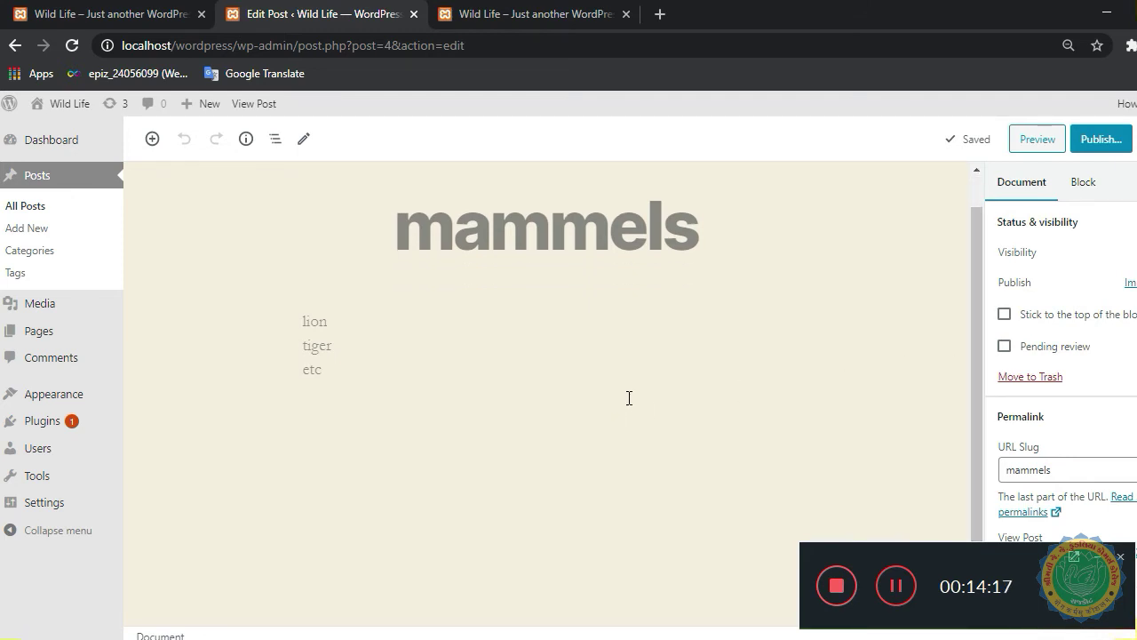
scroll(1088, 340, down, 6)
scroll(1087, 347, up, 5)
scroll(1085, 422, down, 1)
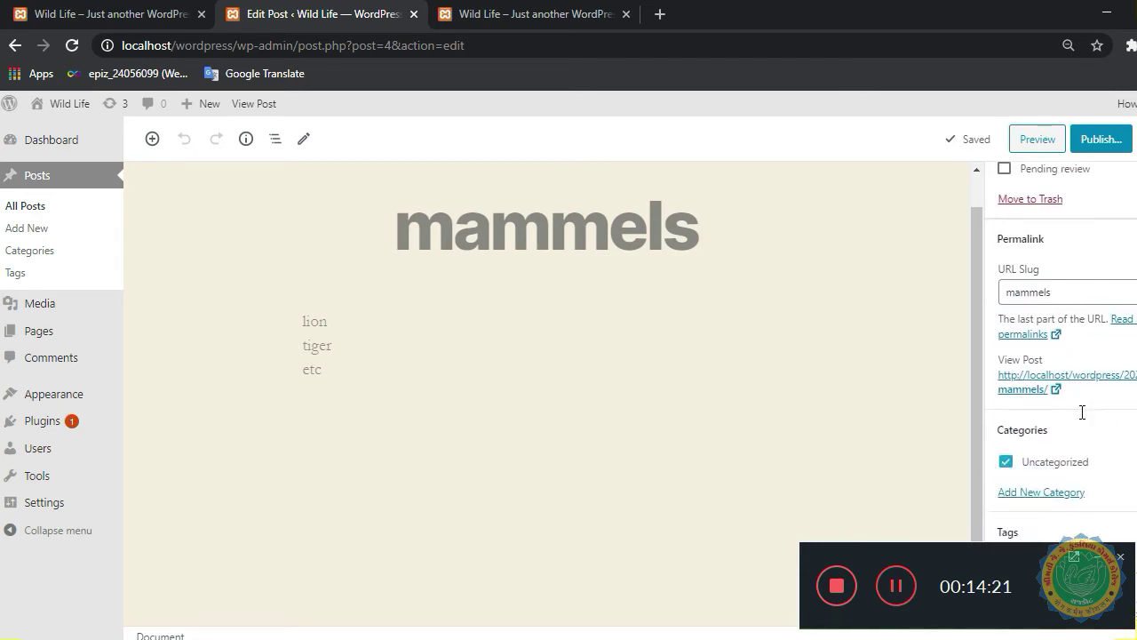
scroll(1082, 411, down, 5)
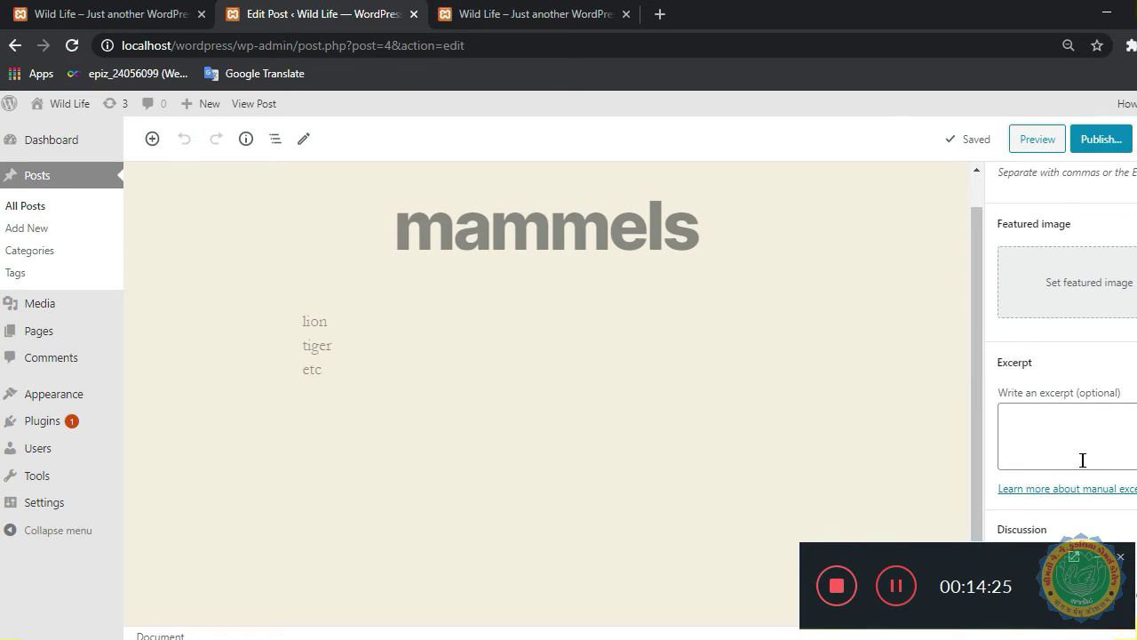
scroll(1078, 461, up, 8)
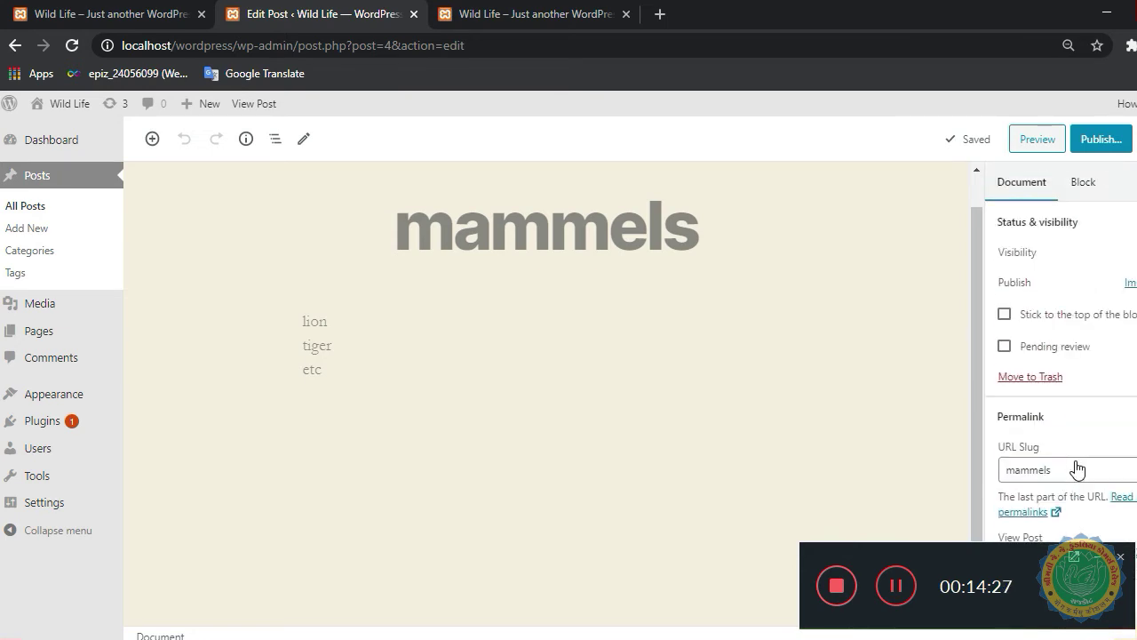
scroll(1077, 464, down, 5)
scroll(1077, 460, up, 5)
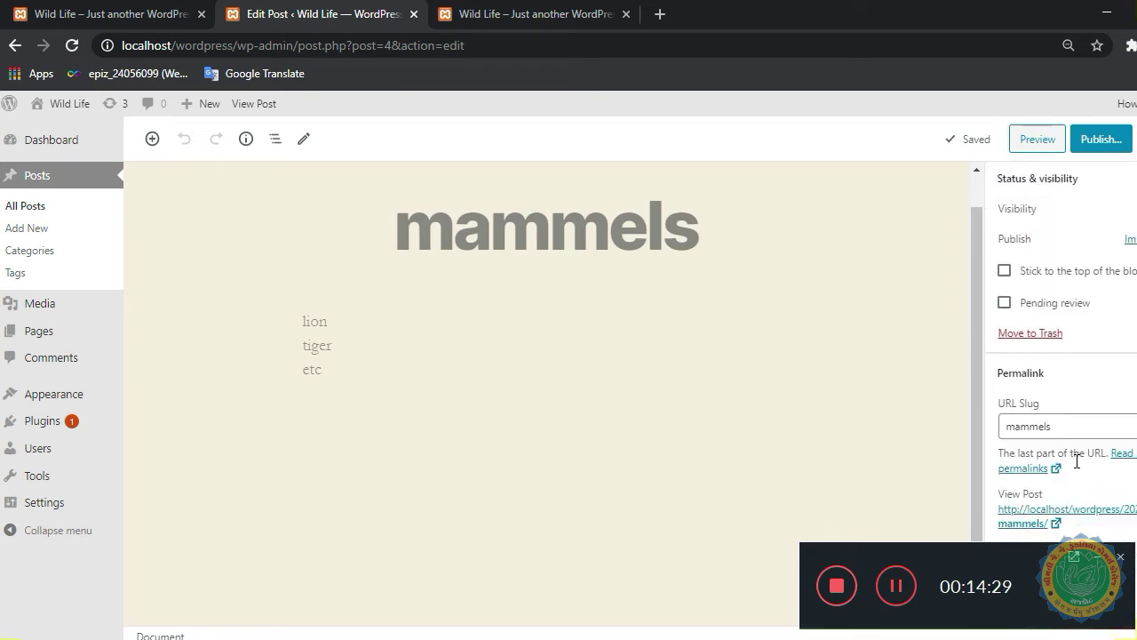
Select the draft's paragraph to view its block settings, and return to the Dashboard.
click(410, 267)
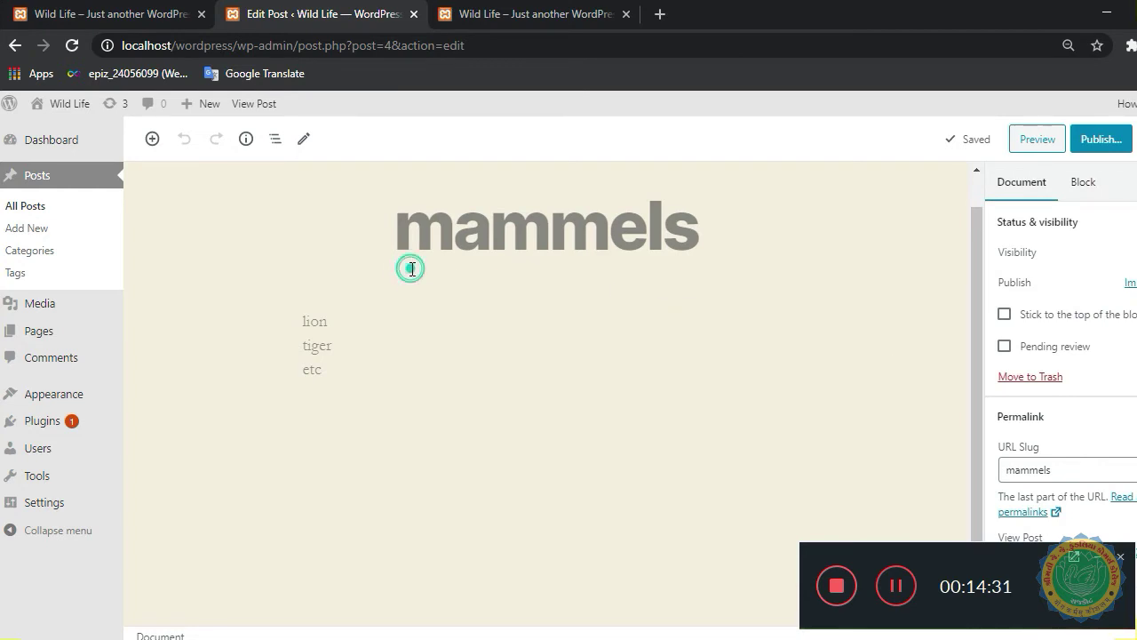
click(414, 378)
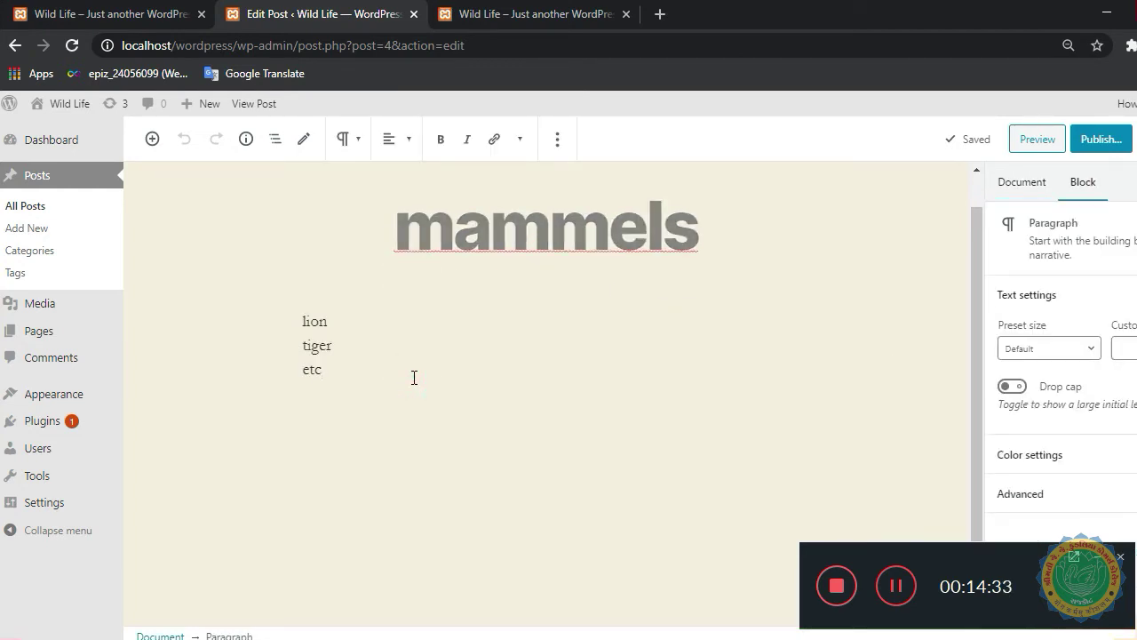
scroll(414, 376, up, 1)
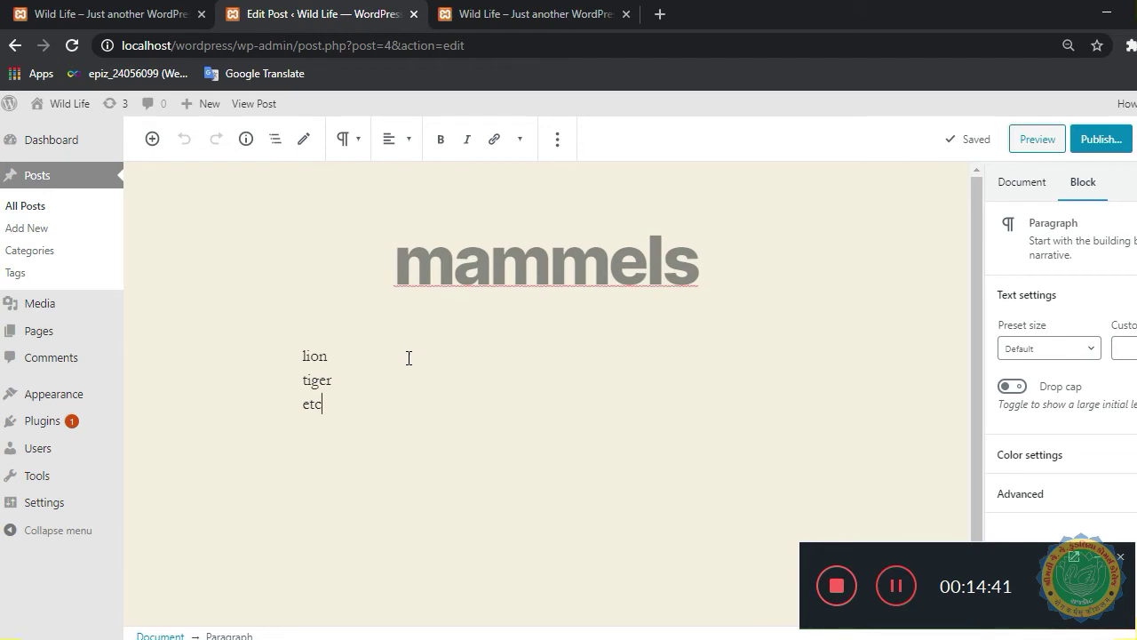
mouse_move(15, 142)
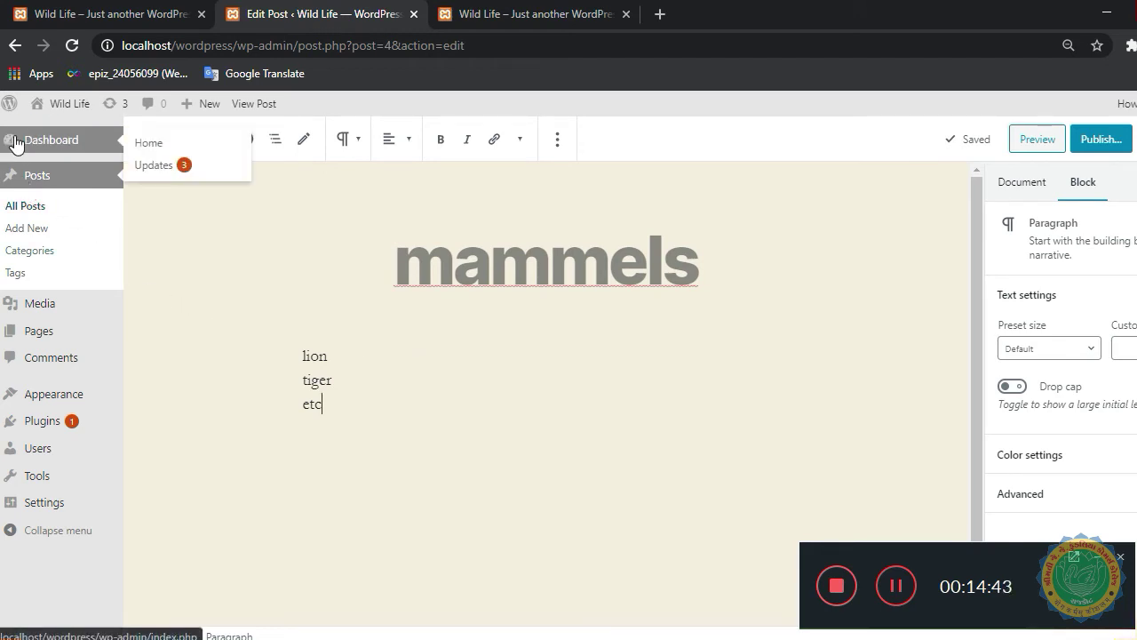
click(14, 142)
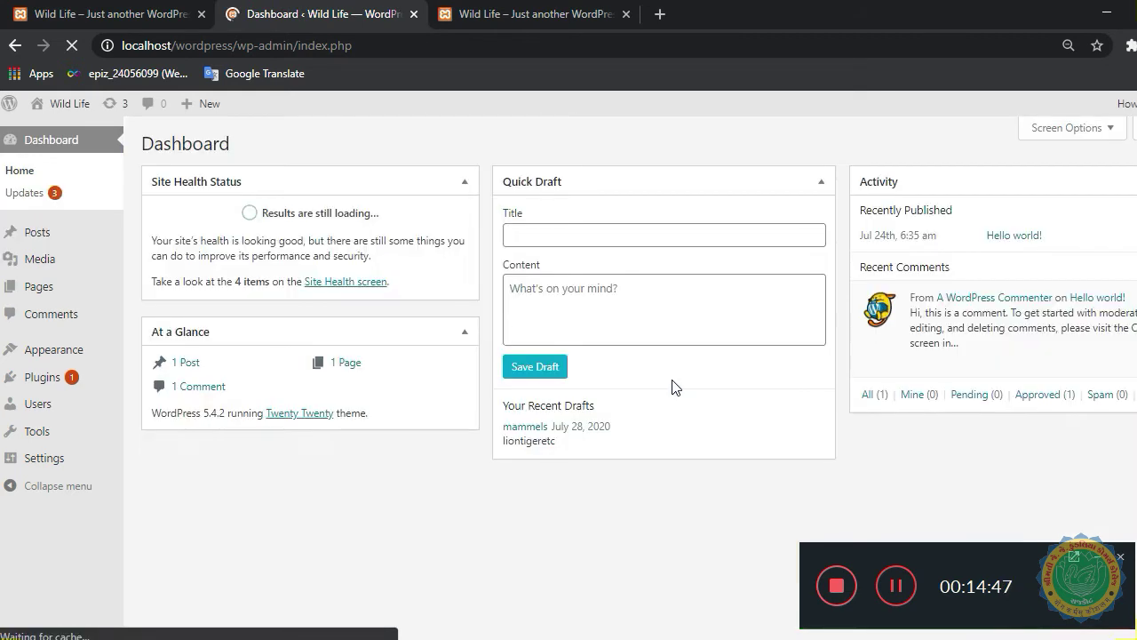
Save a quick draft titled "aquatic" with "af", "adf", "asd", "adfa", "ad", "sf", "df", "a" and "sdf" on separate content lines.
click(581, 244)
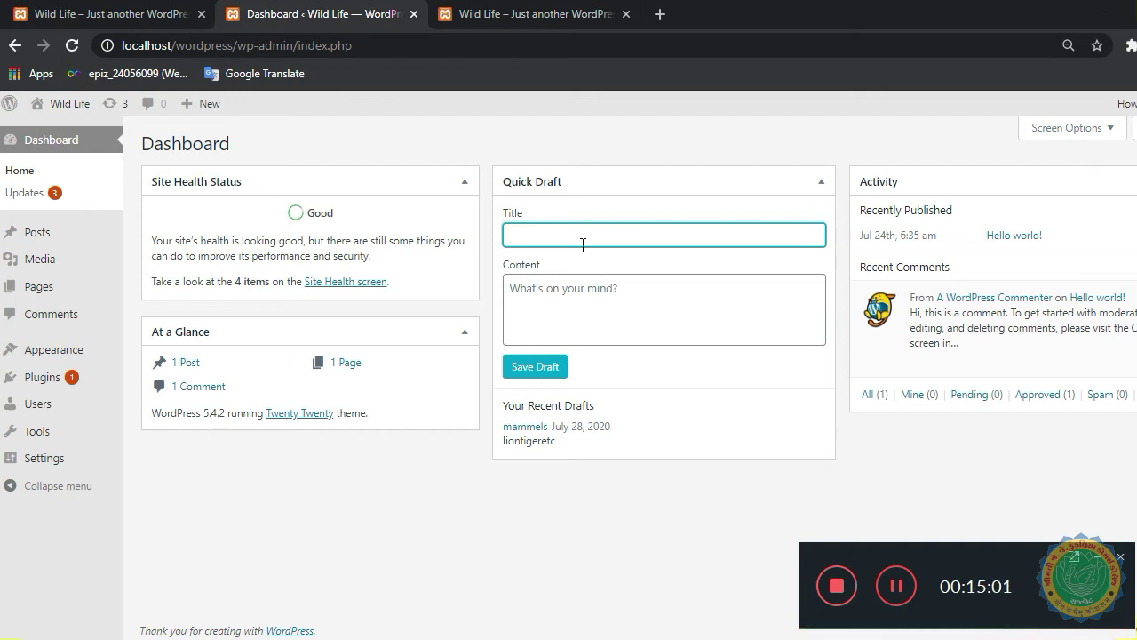
text(aquat)
key(Tab)
text(af)
key(Return)
text(adf)
key(Return)
text(asd)
key(Return)
text(adfa)
key(Return)
text(ad sf df a sdf)
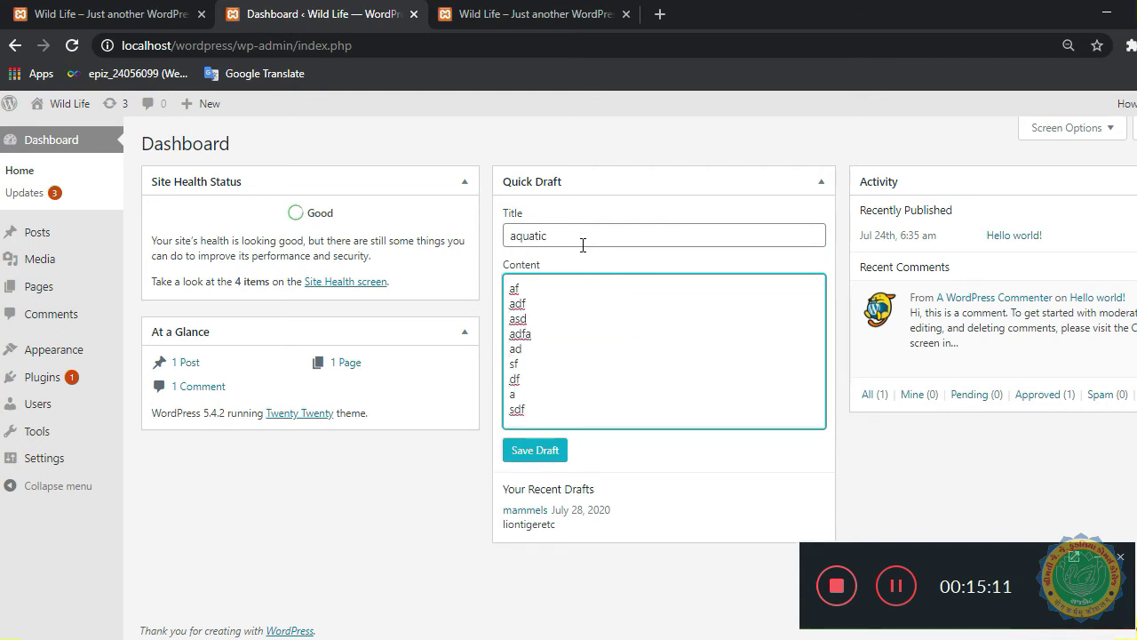
click(563, 450)
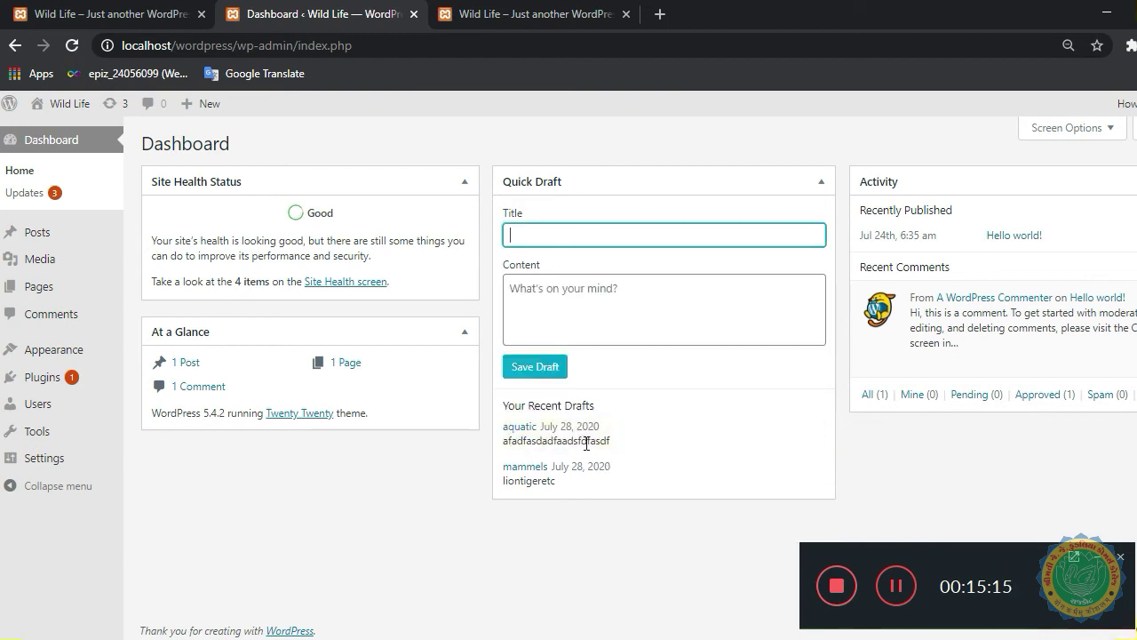
Reload the public Wild Life site, check its front page for the new drafts, and return to the Dashboard.
click(478, 11)
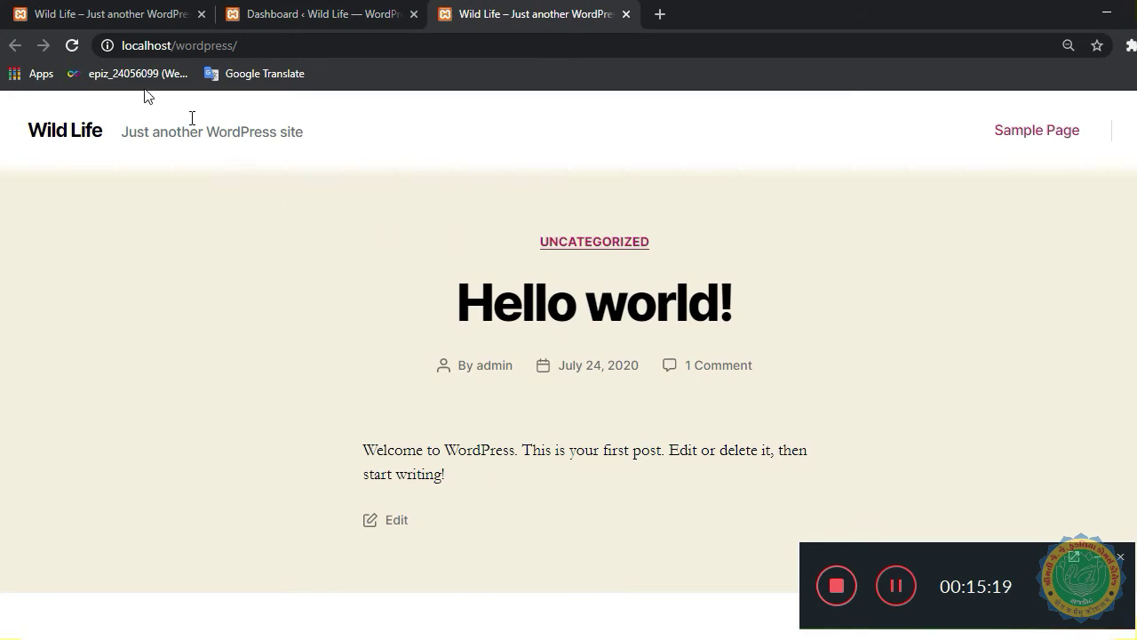
click(68, 49)
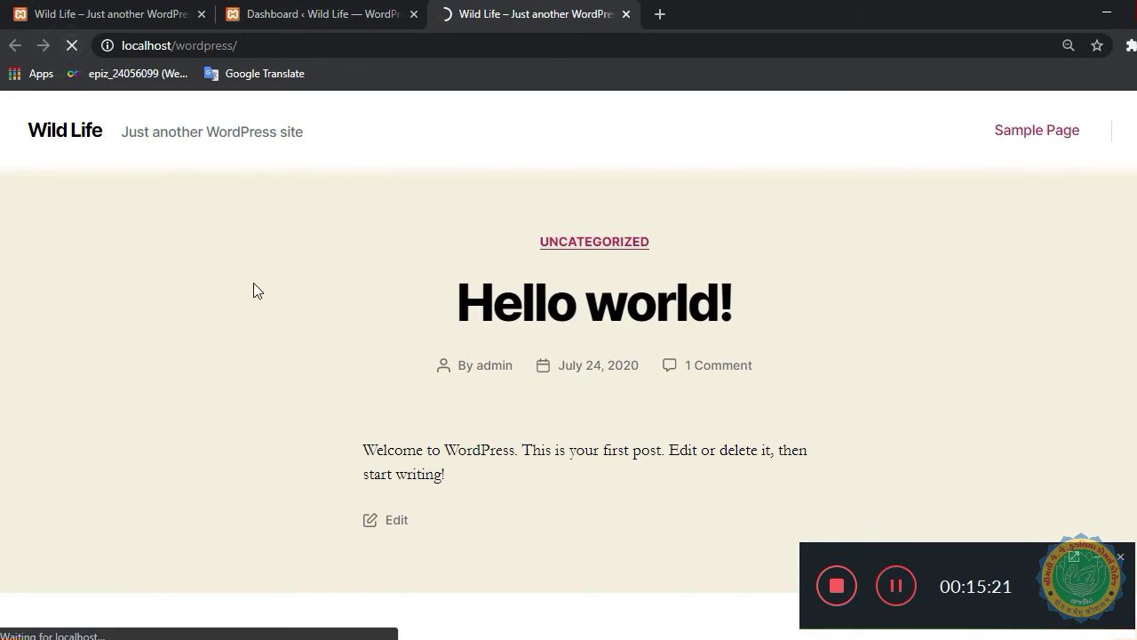
scroll(267, 309, down, 7)
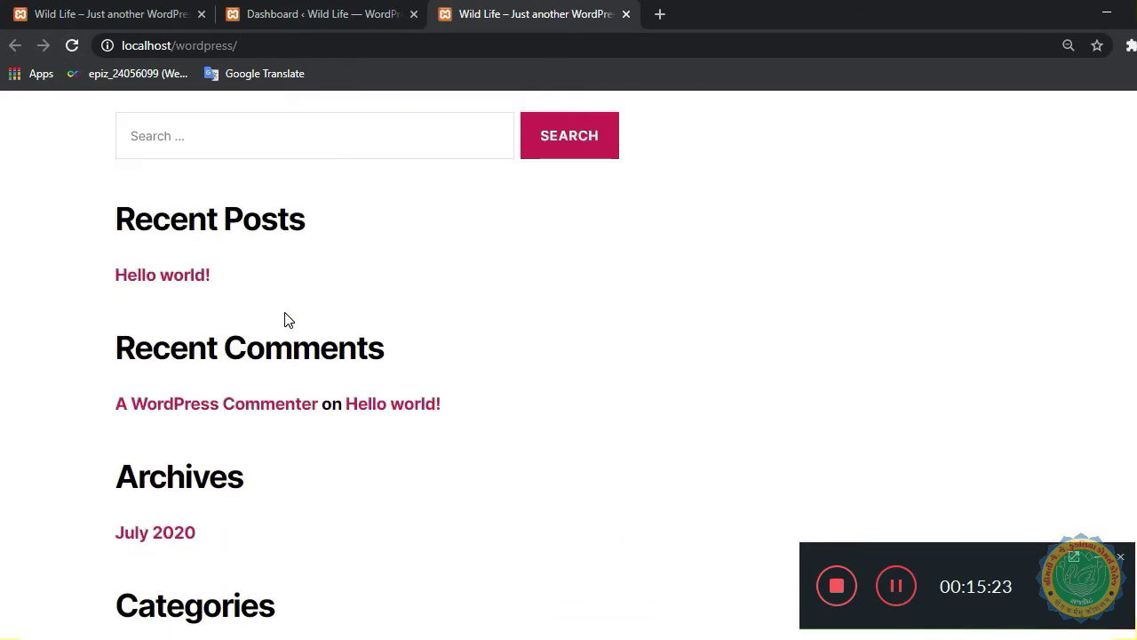
scroll(286, 322, down, 4)
scroll(286, 321, up, 10)
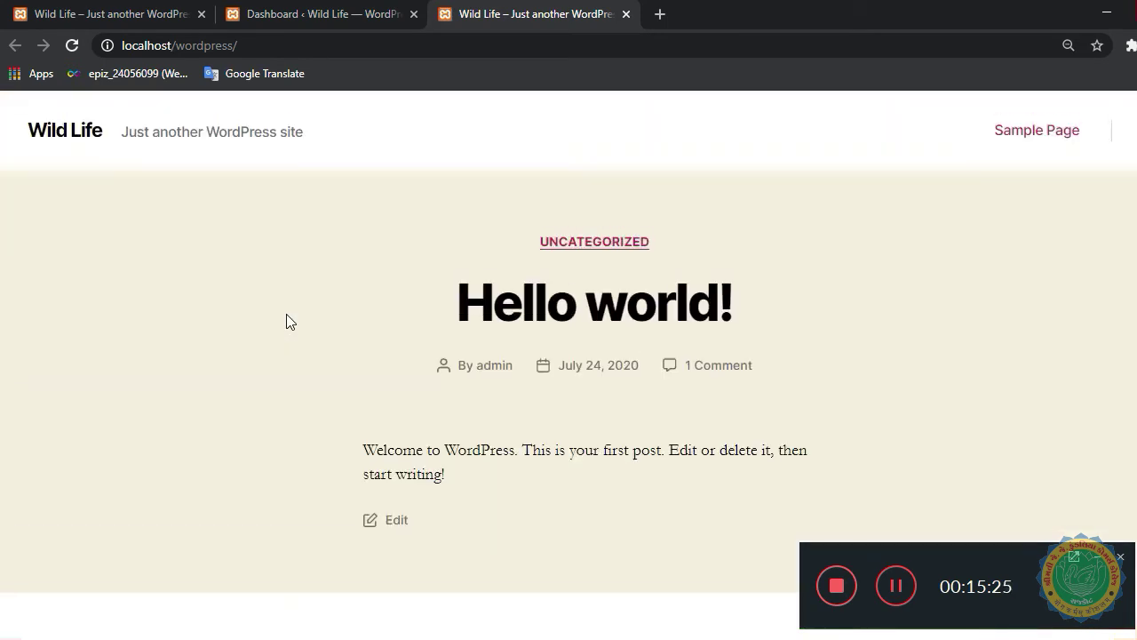
click(351, 27)
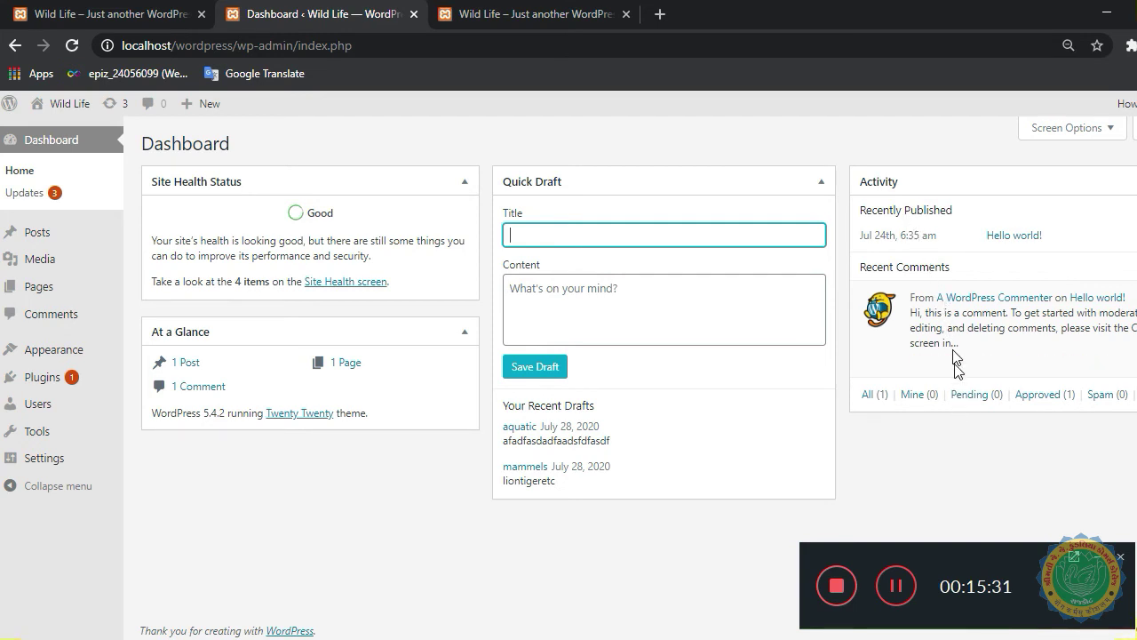
View the recent comment on the "Hello world!" post from the Activity box, and return to the Dashboard.
mouse_move(953, 327)
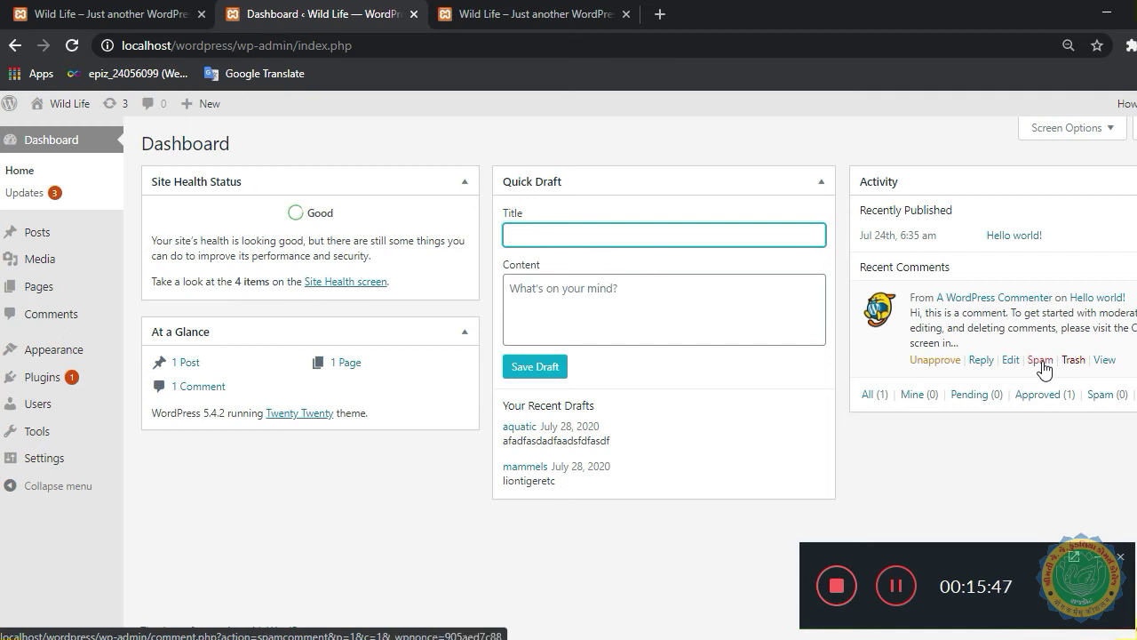
click(1105, 361)
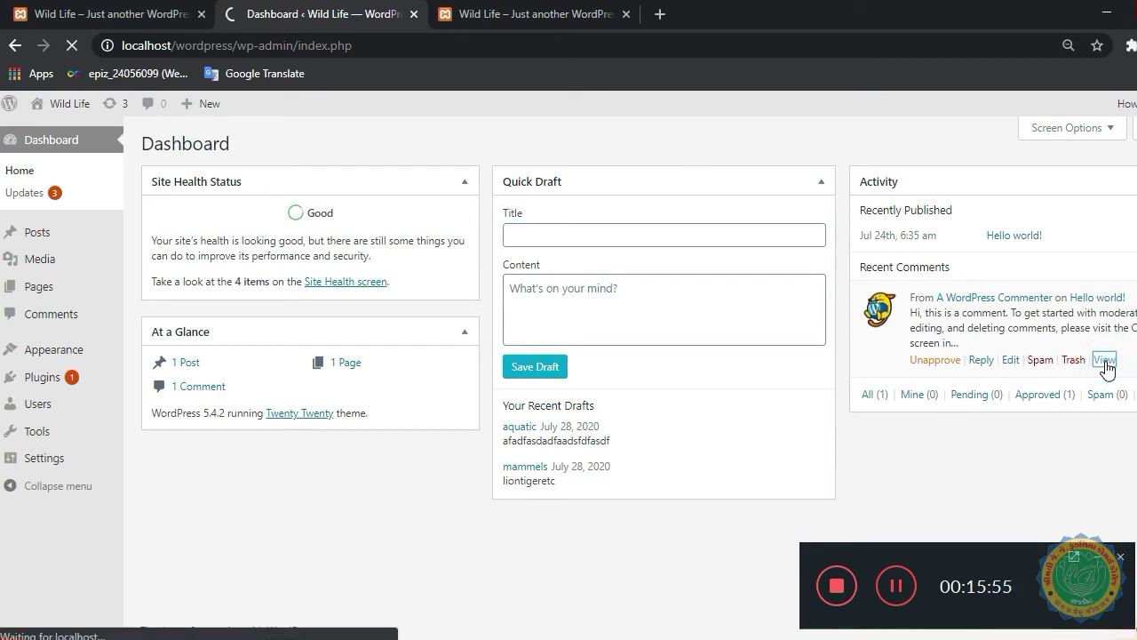
scroll(266, 374, down, 6)
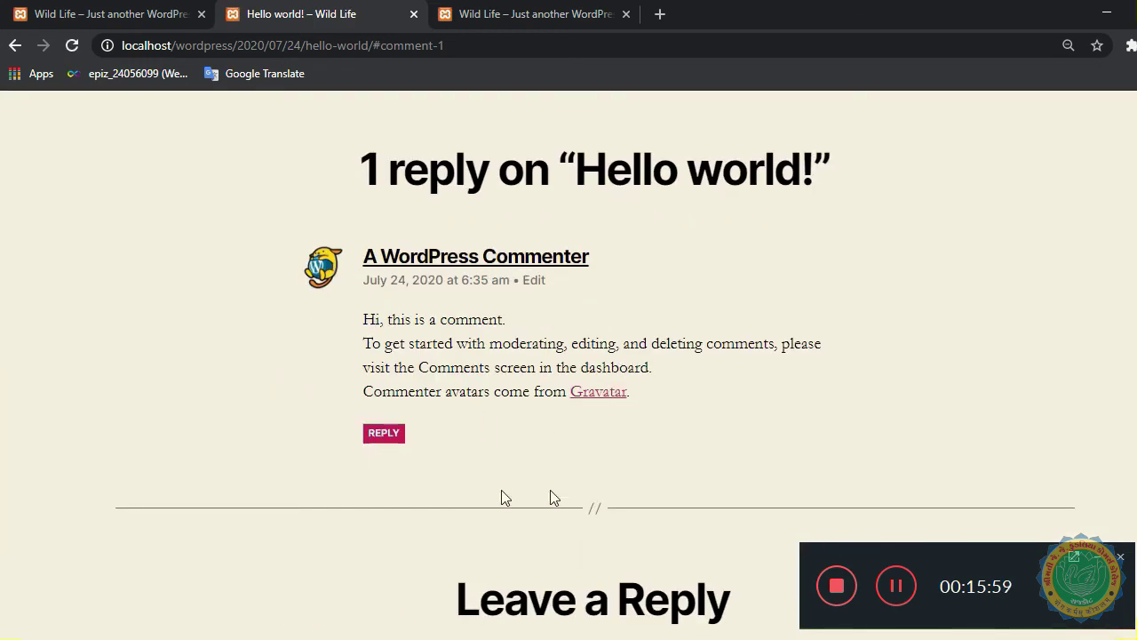
click(14, 45)
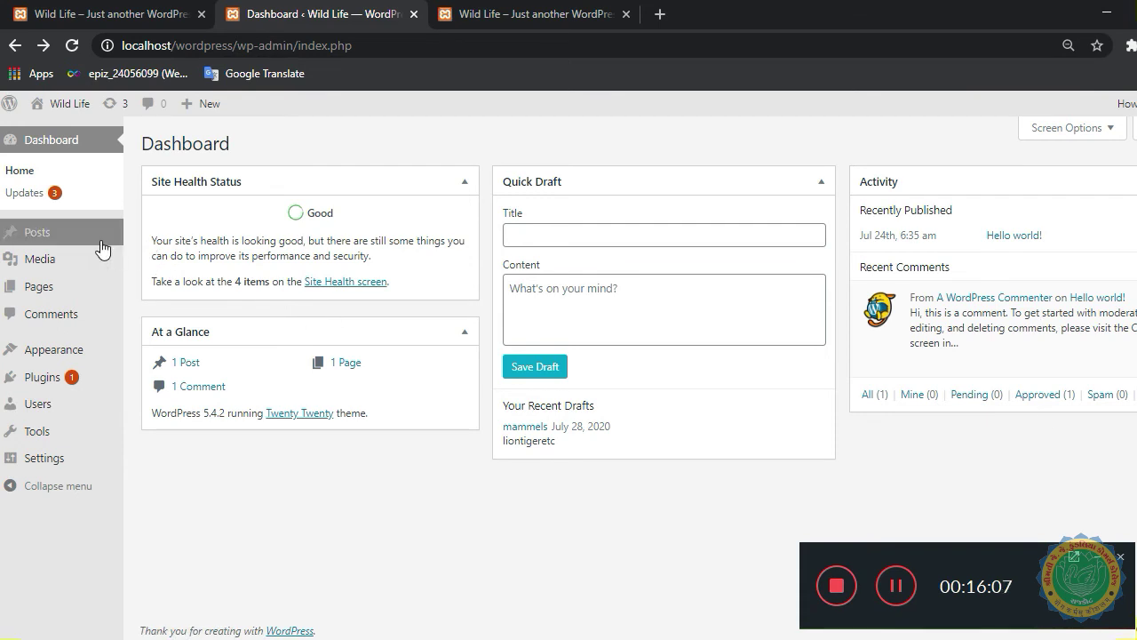
Open the WordPress Updates page and examine the available plugin and theme updates.
mouse_move(82, 241)
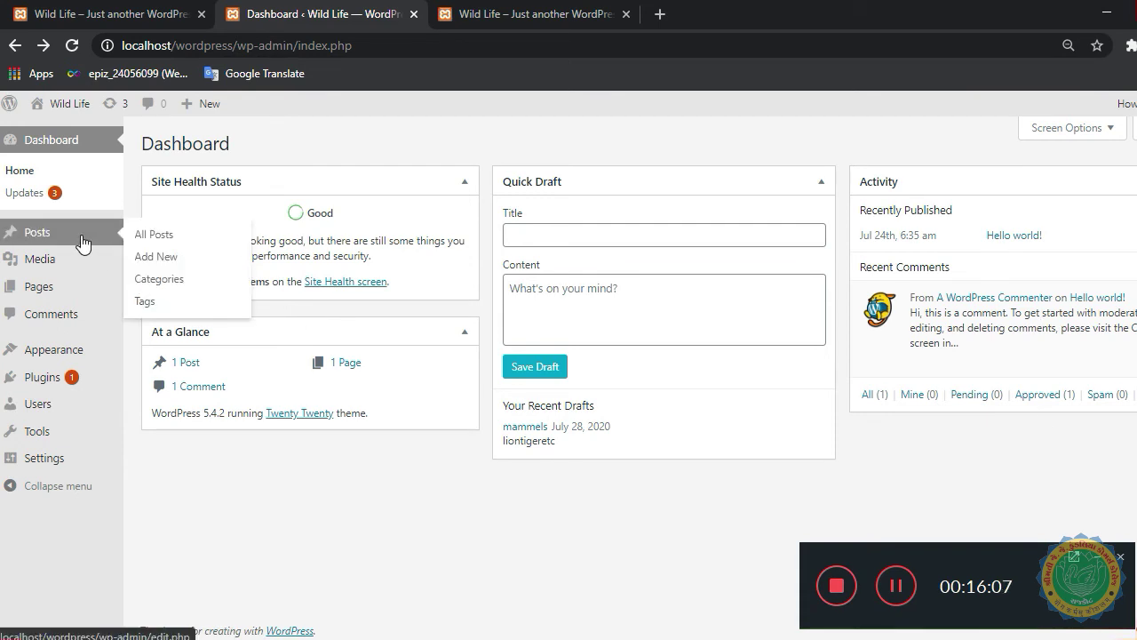
click(42, 199)
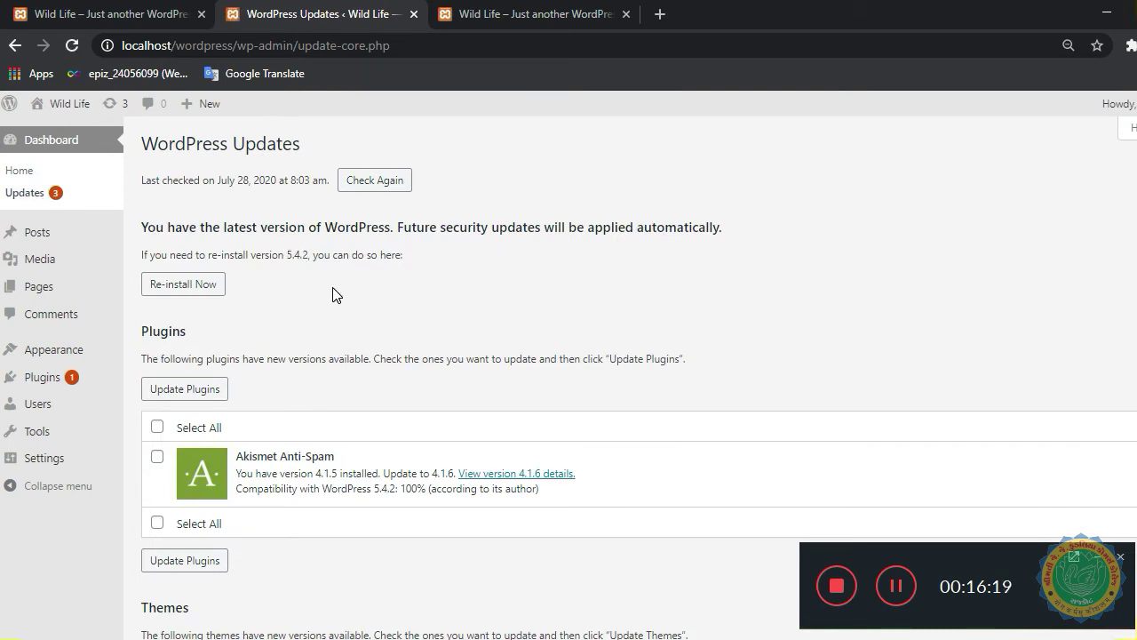
scroll(336, 295, down, 3)
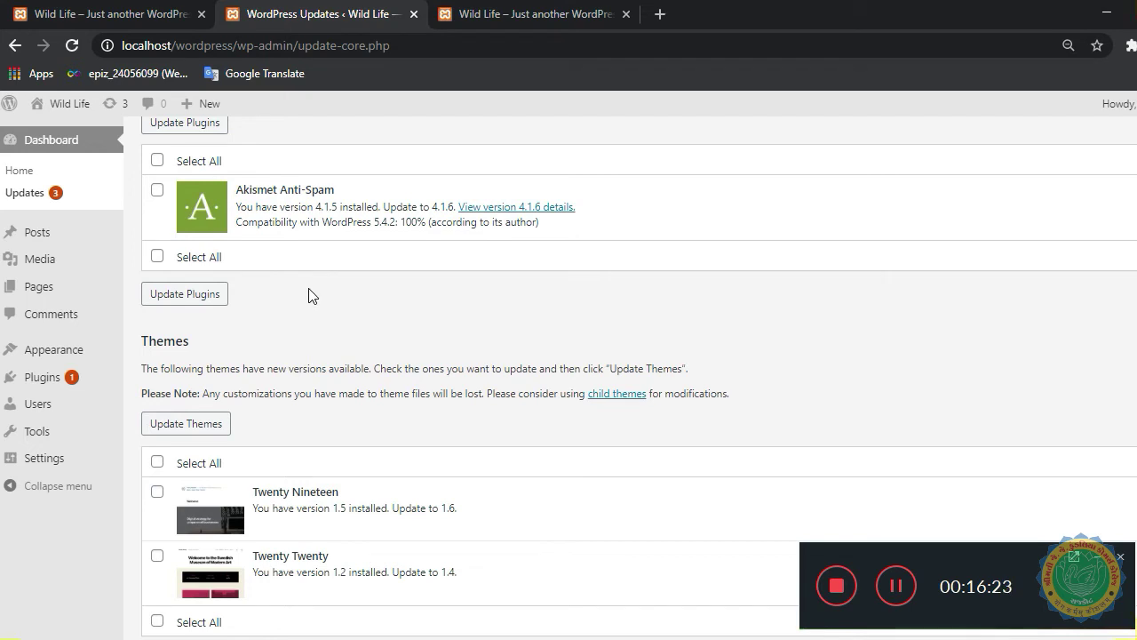
scroll(298, 293, up, 1)
scroll(297, 293, up, 3)
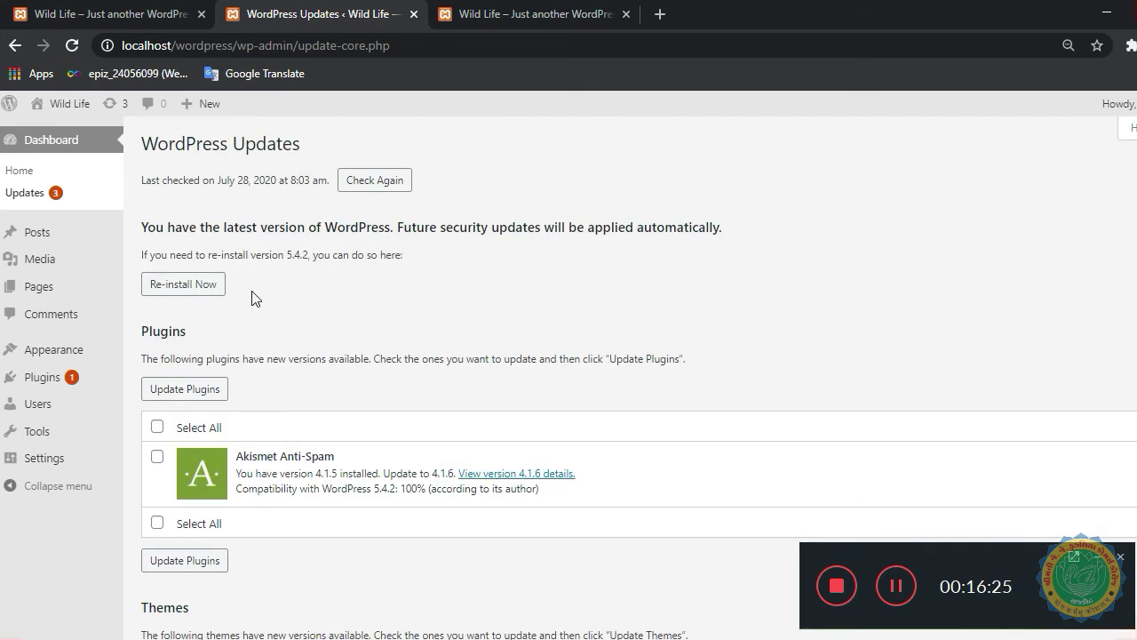
View the list of all posts, followed by the post Categories and Tags management pages.
mouse_move(30, 240)
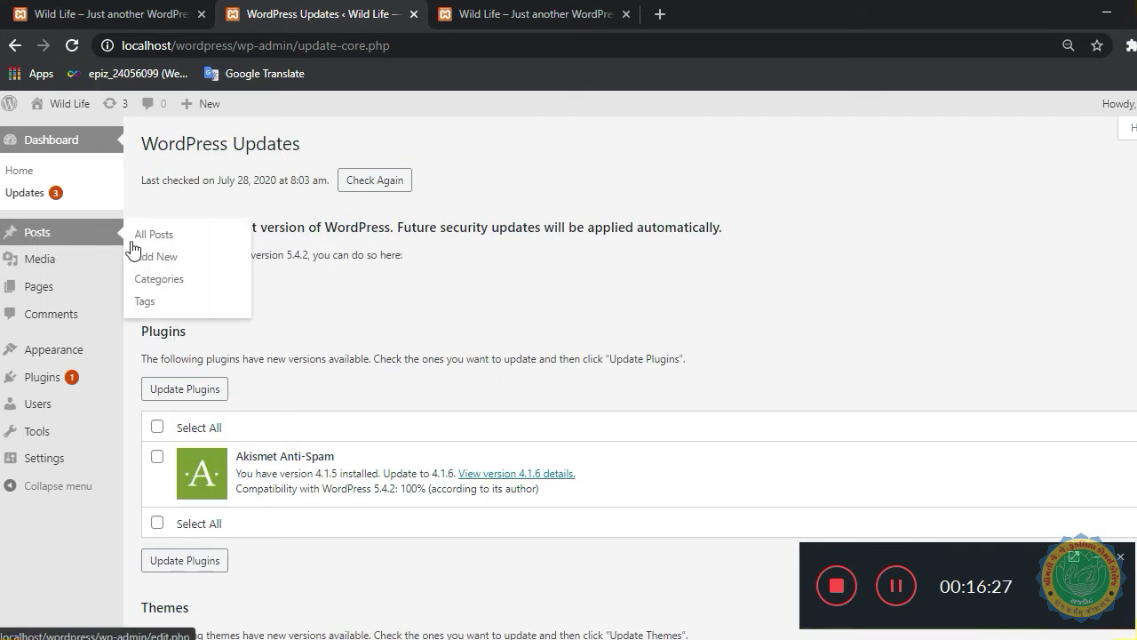
click(170, 239)
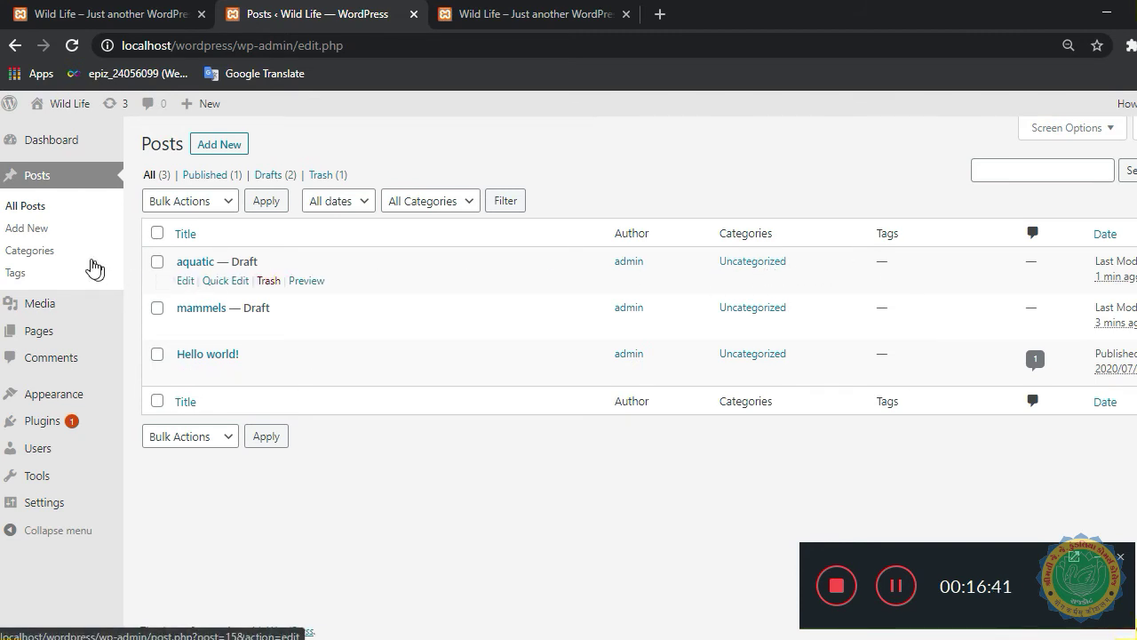
click(62, 255)
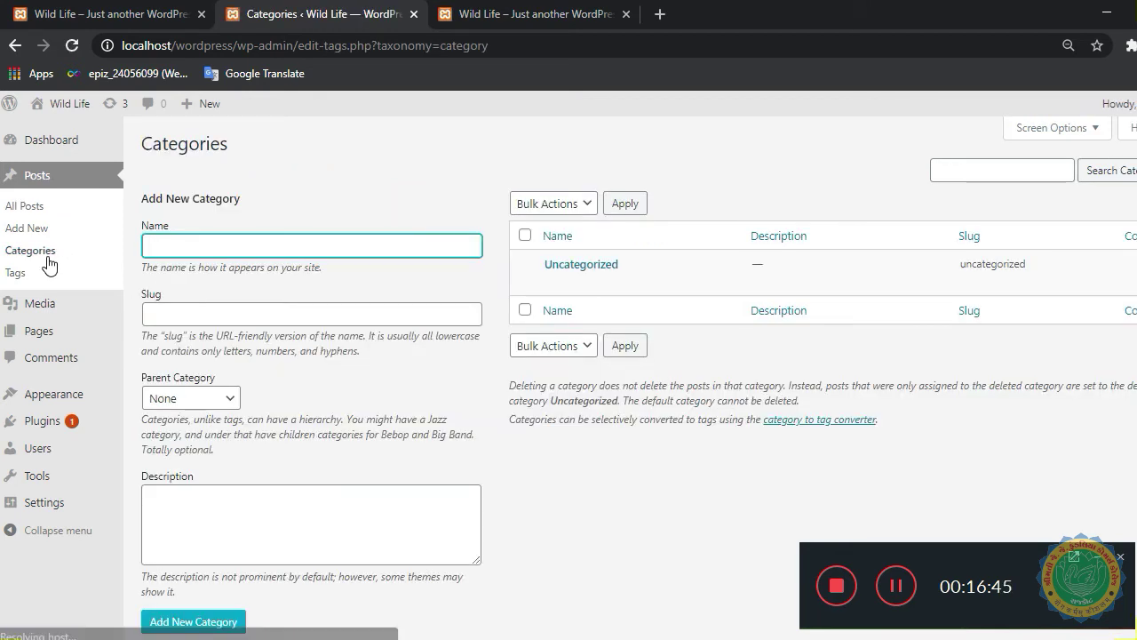
click(28, 279)
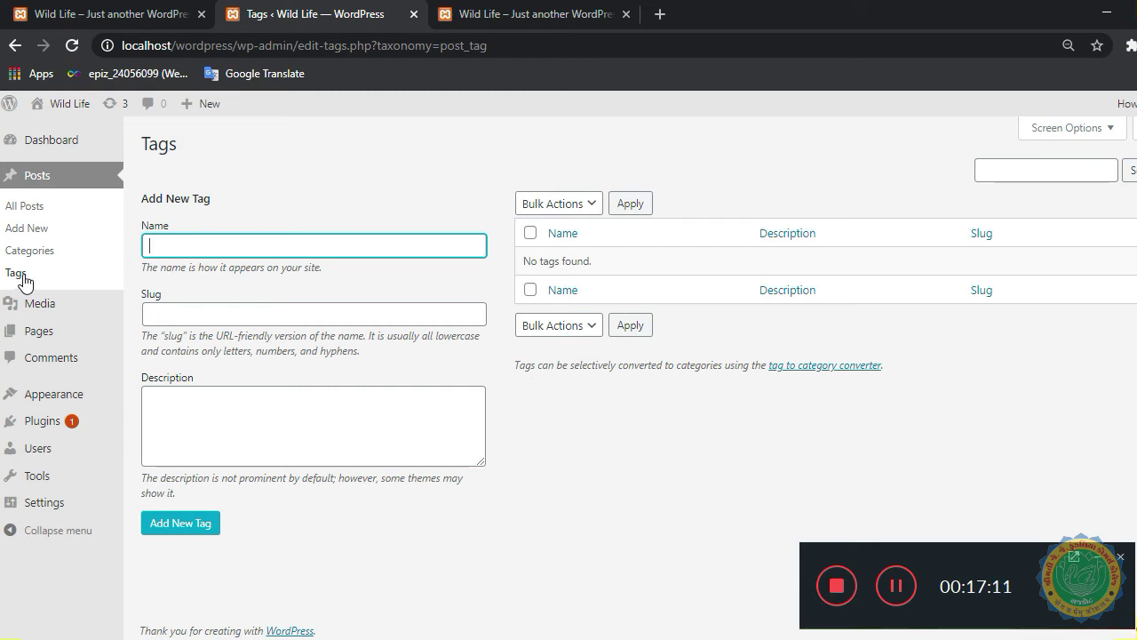
View the Media Library and the list of all pages, and go back to the posts list.
mouse_move(29, 309)
click(30, 308)
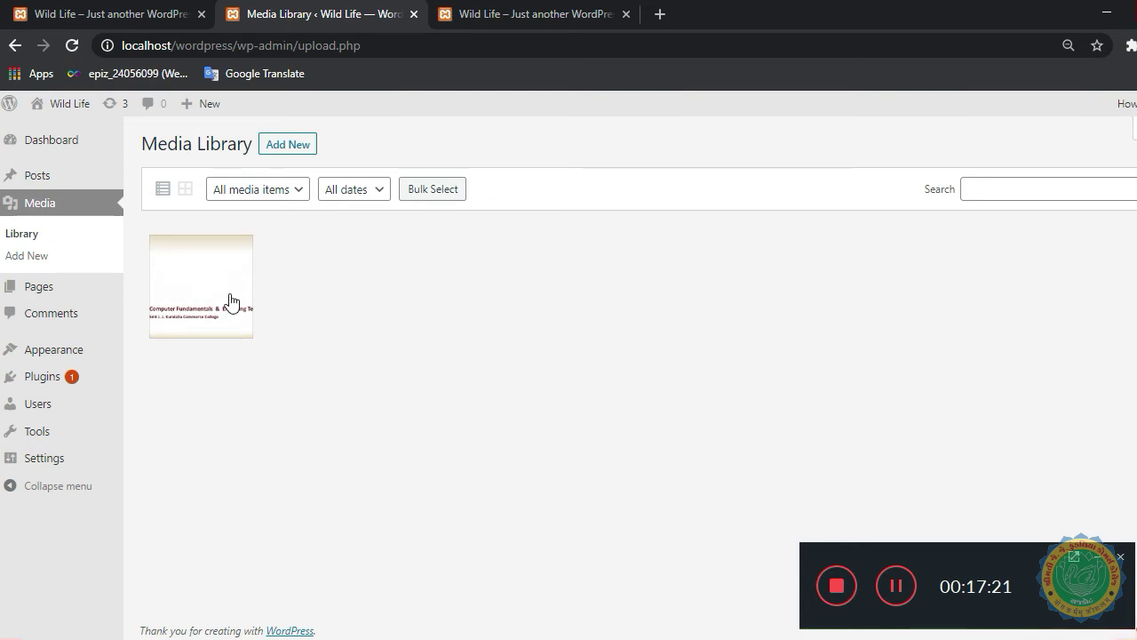
click(224, 352)
click(63, 297)
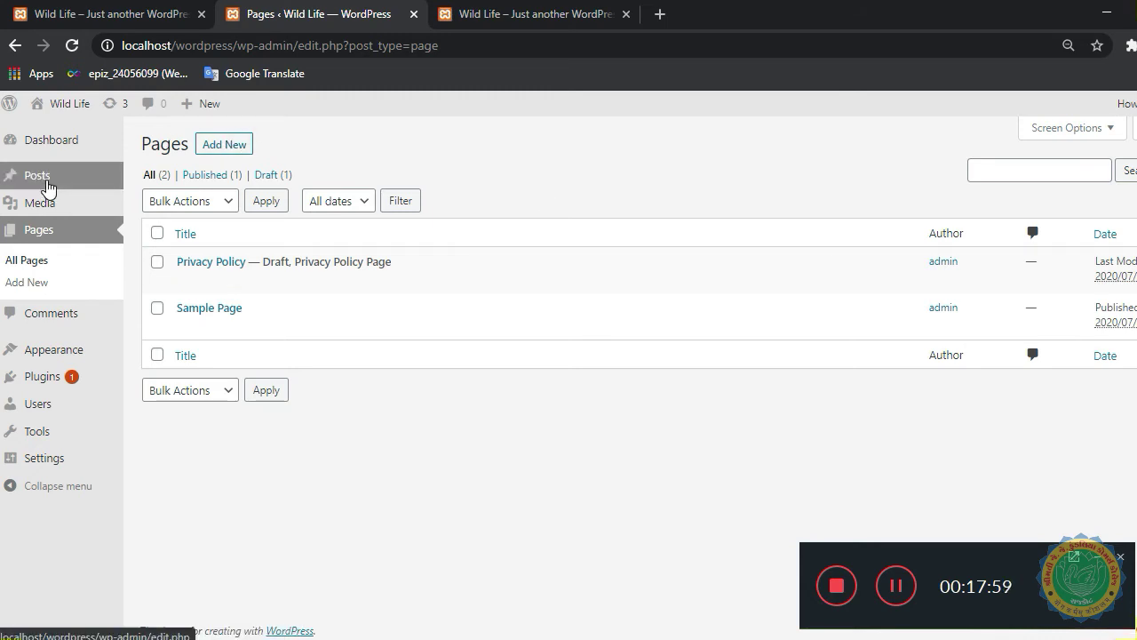
click(47, 182)
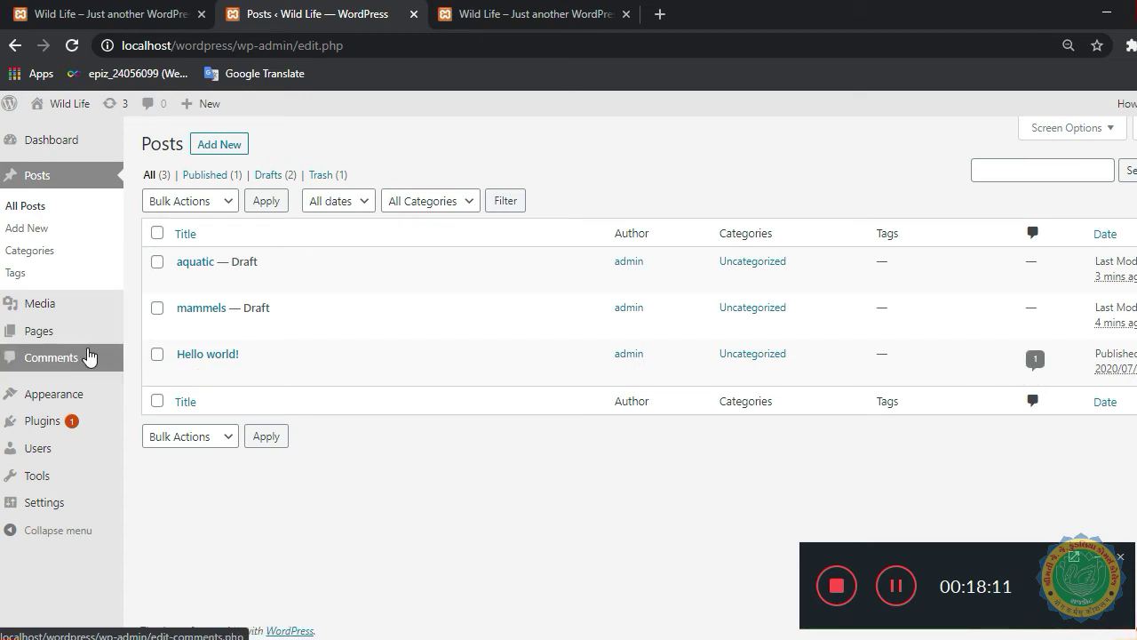
Open the Comments screen and view the bulk actions offered for comments without applying any.
click(89, 357)
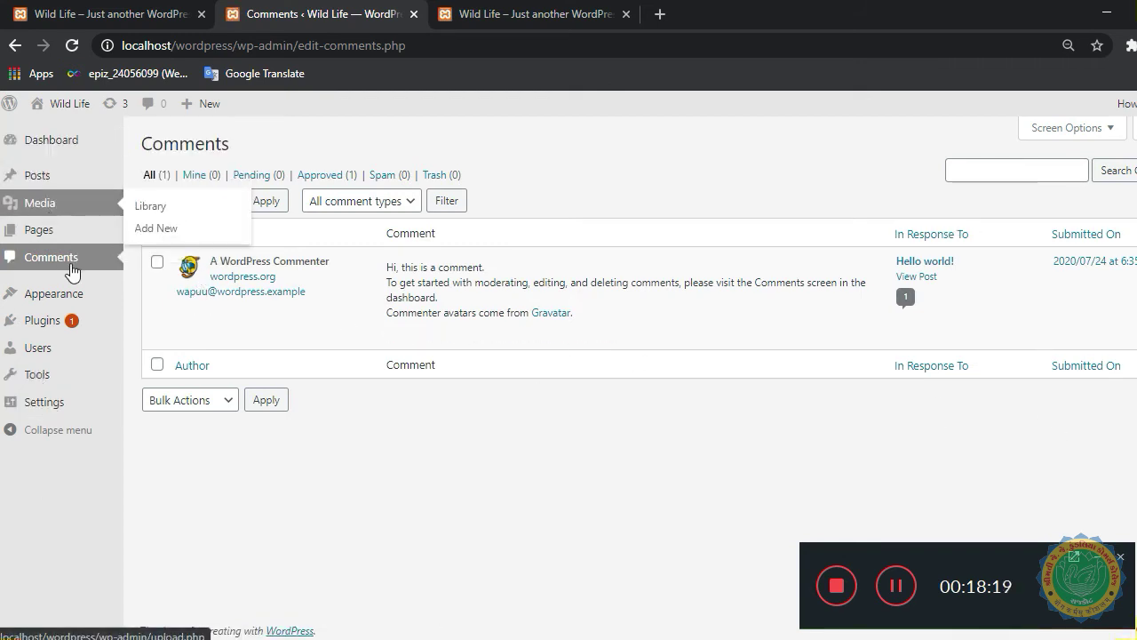
click(218, 201)
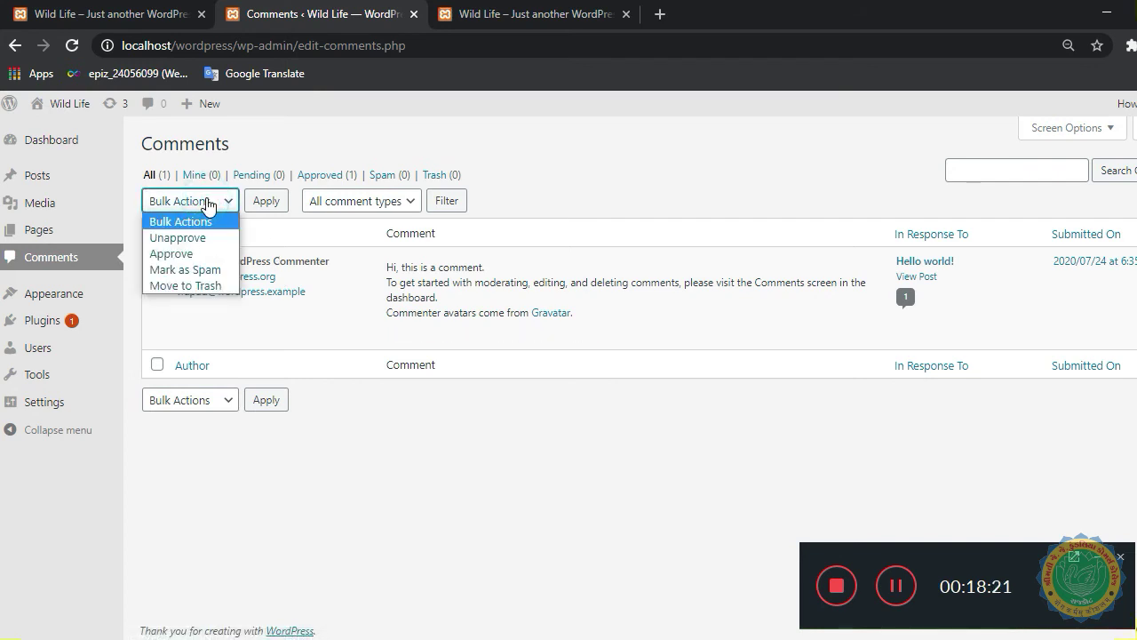
click(318, 289)
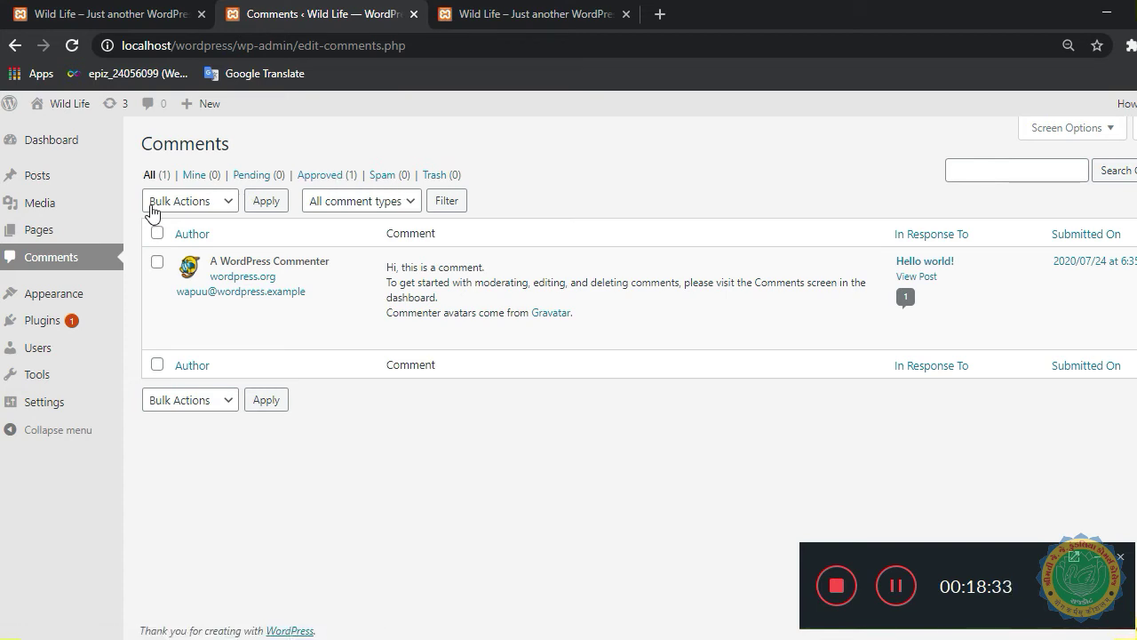
Return to the posts list, view its category filter options, and search the posts for "world".
click(37, 178)
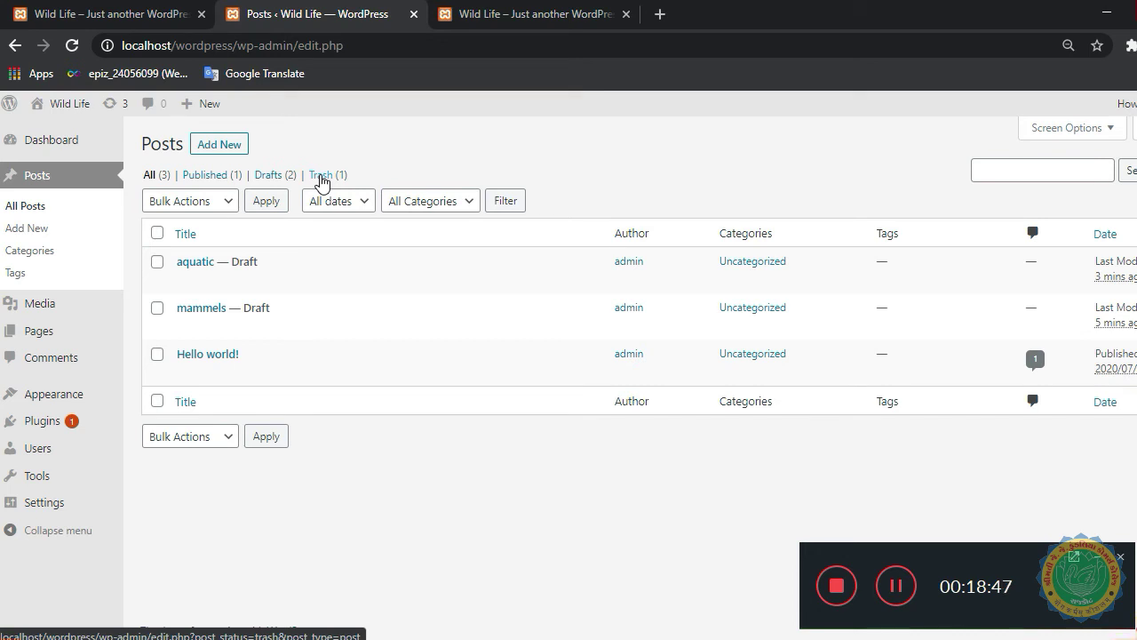
click(418, 203)
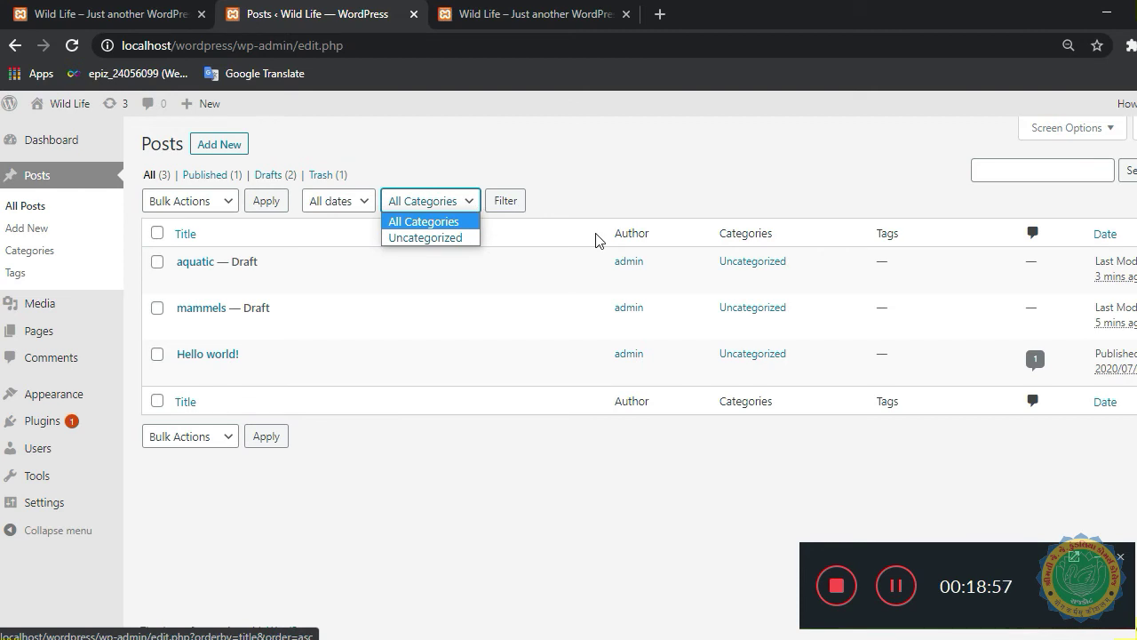
click(990, 167)
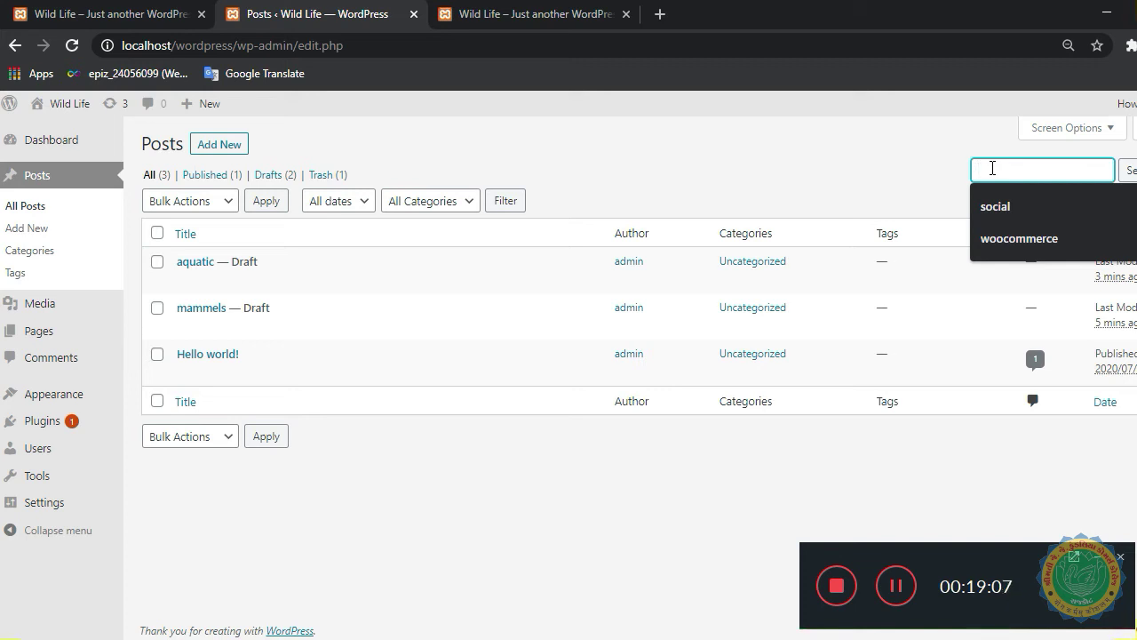
text(world)
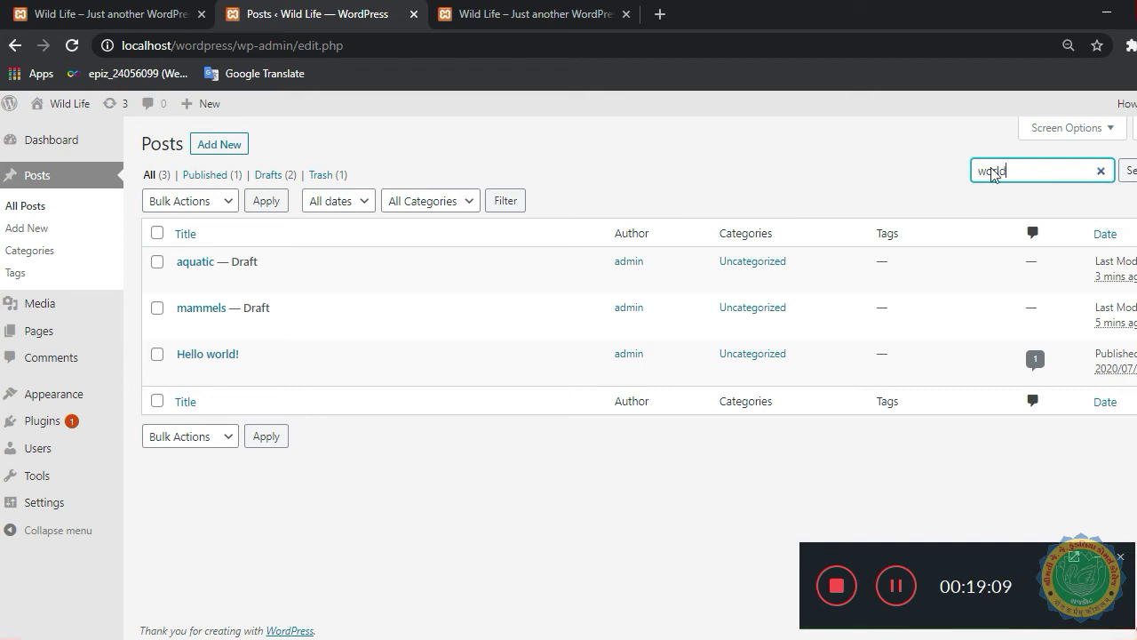
key(Return)
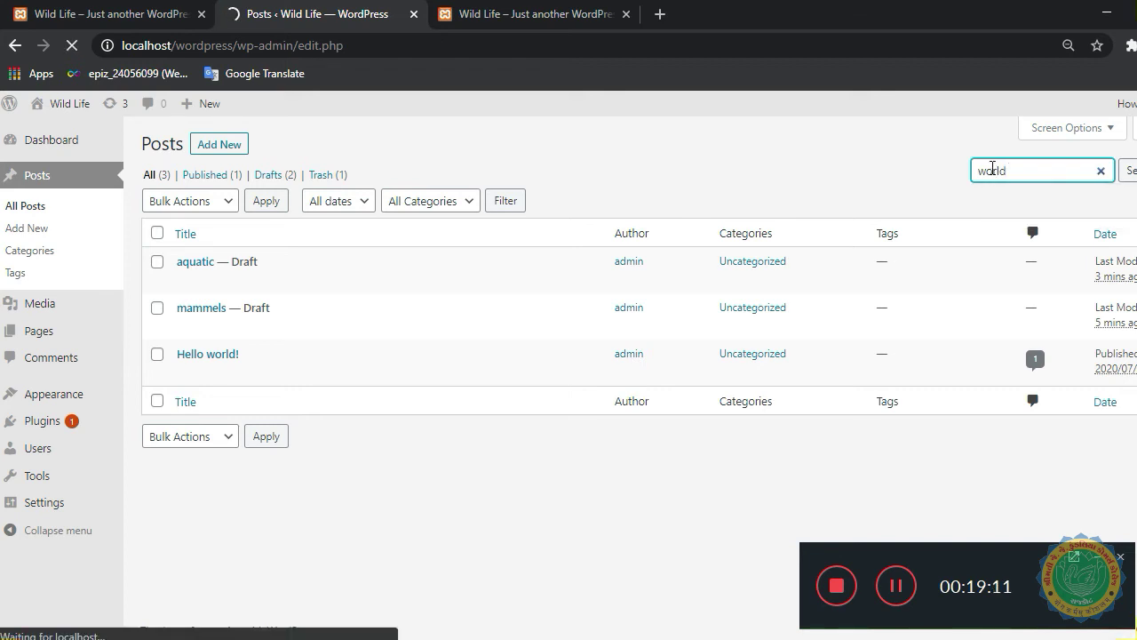
Check the "Hello world!" post's wording on the public site, and search the posts for "first post".
mouse_move(285, 274)
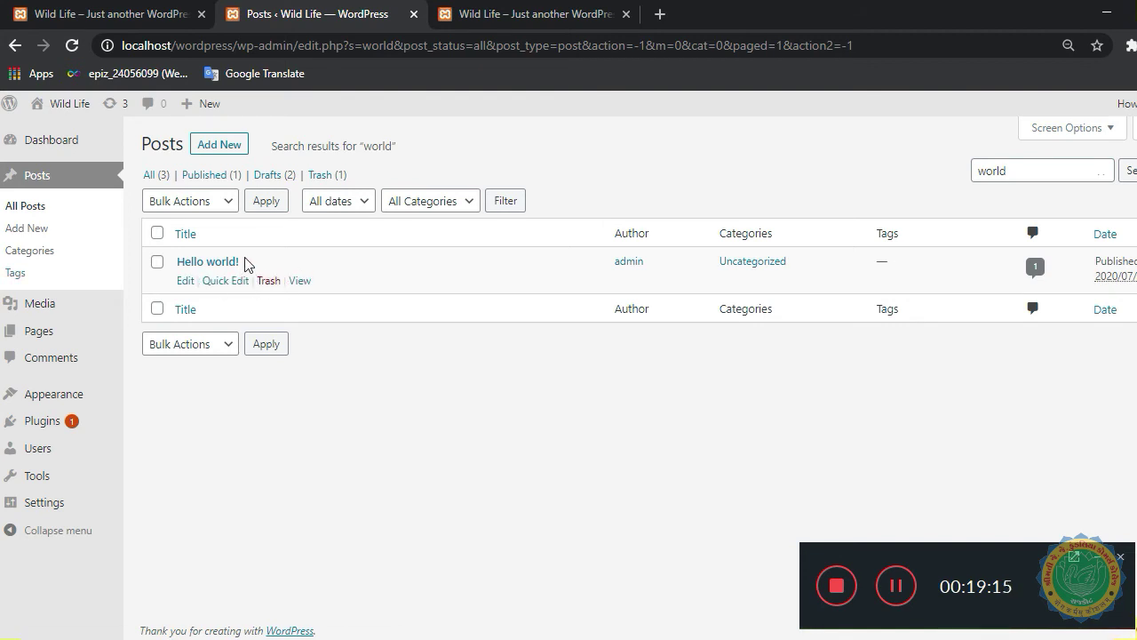
click(576, 16)
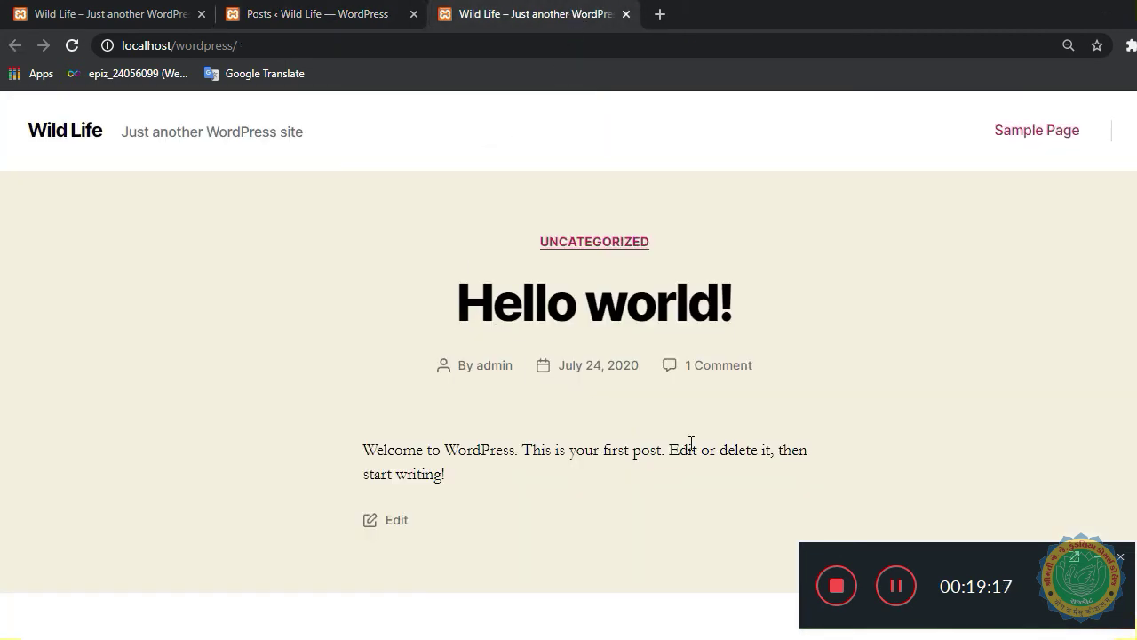
click(362, 13)
double_click(999, 171)
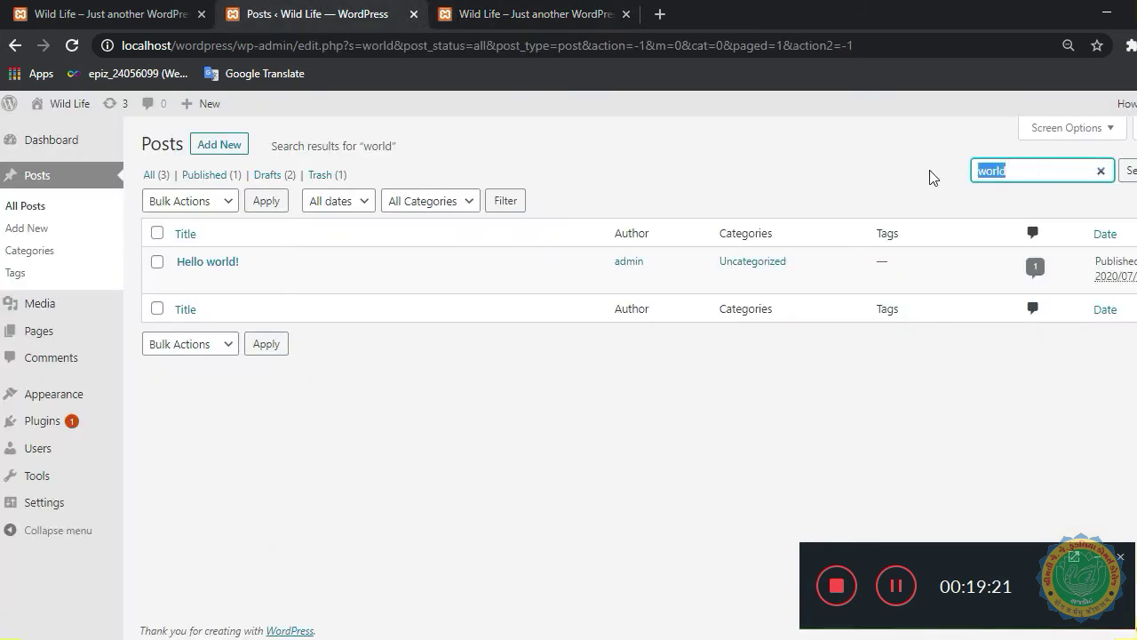
text(first post)
key(Return)
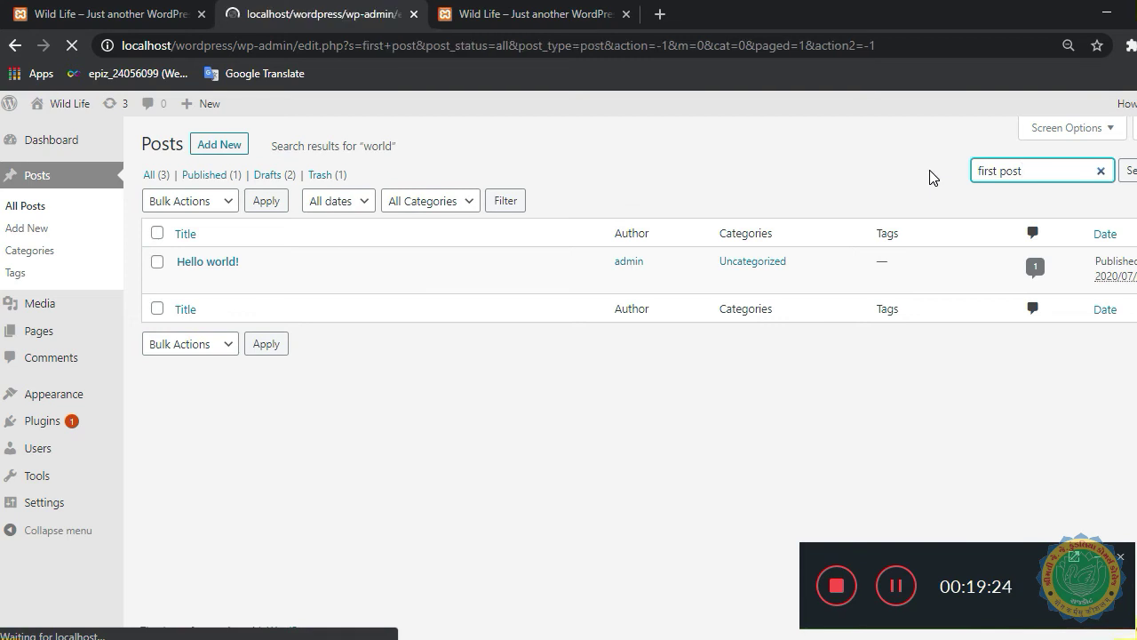
View the installed themes, the installed plugins and the list of all users.
mouse_move(262, 275)
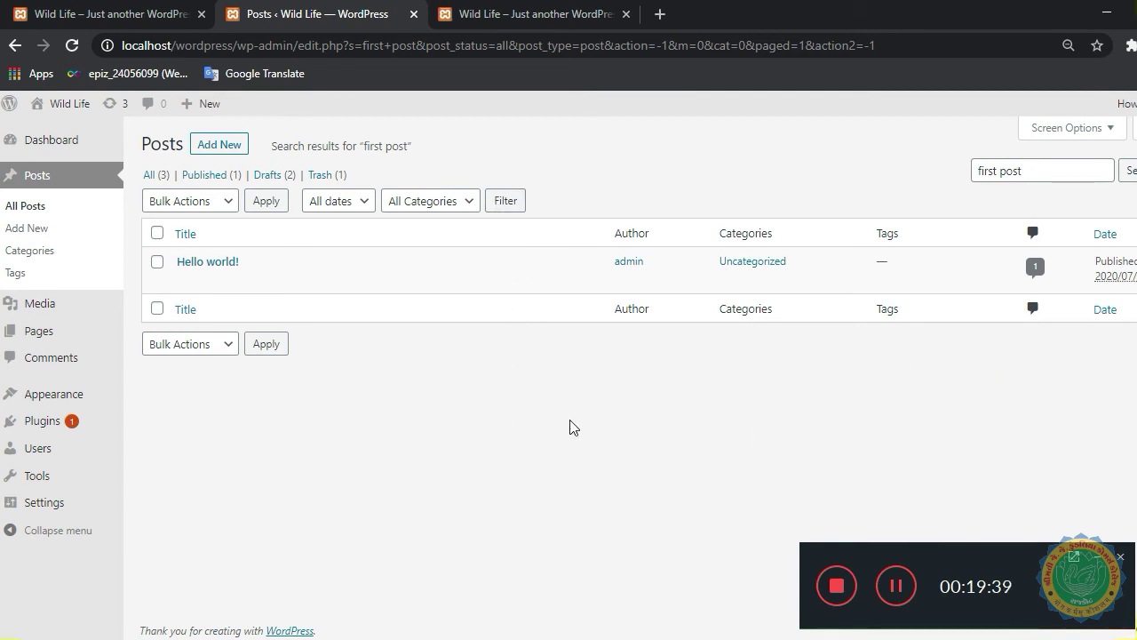
click(85, 399)
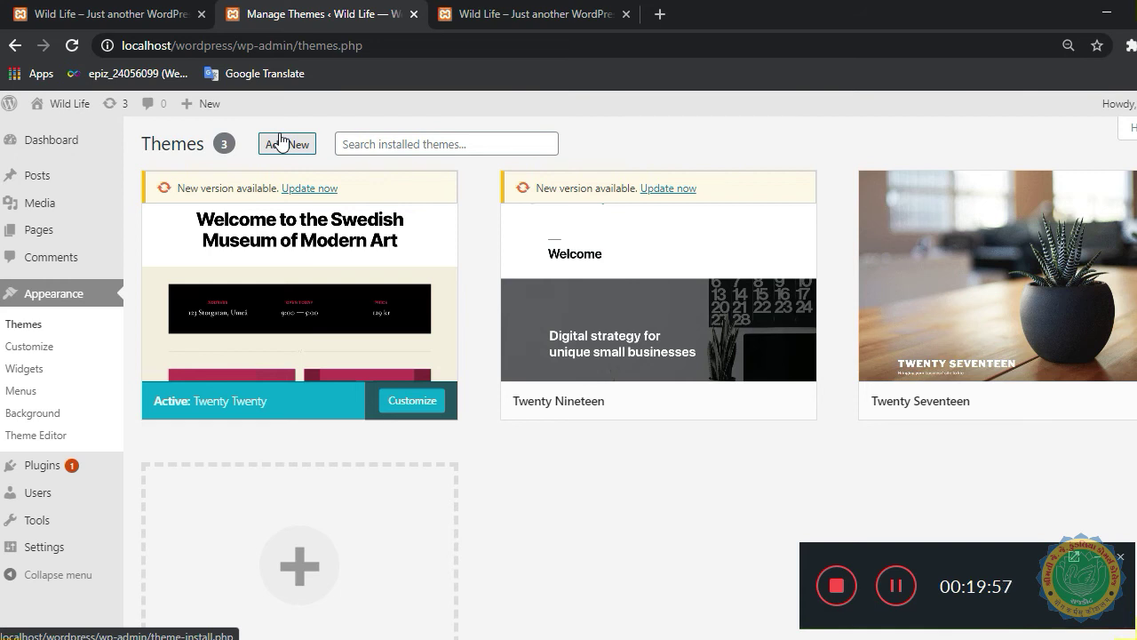
click(39, 467)
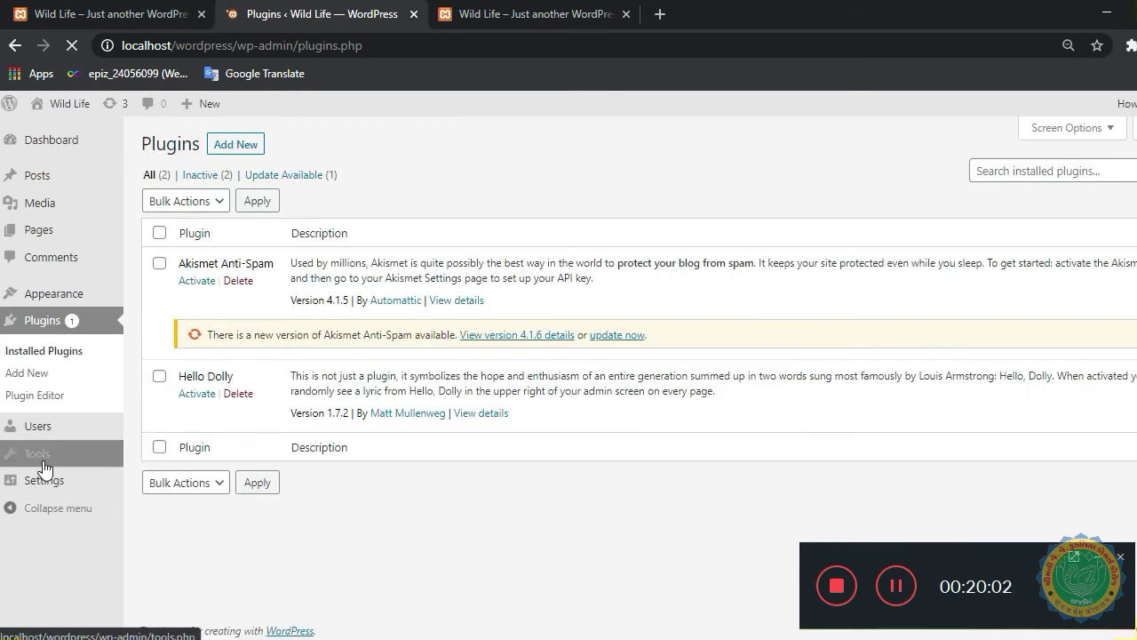
mouse_move(127, 468)
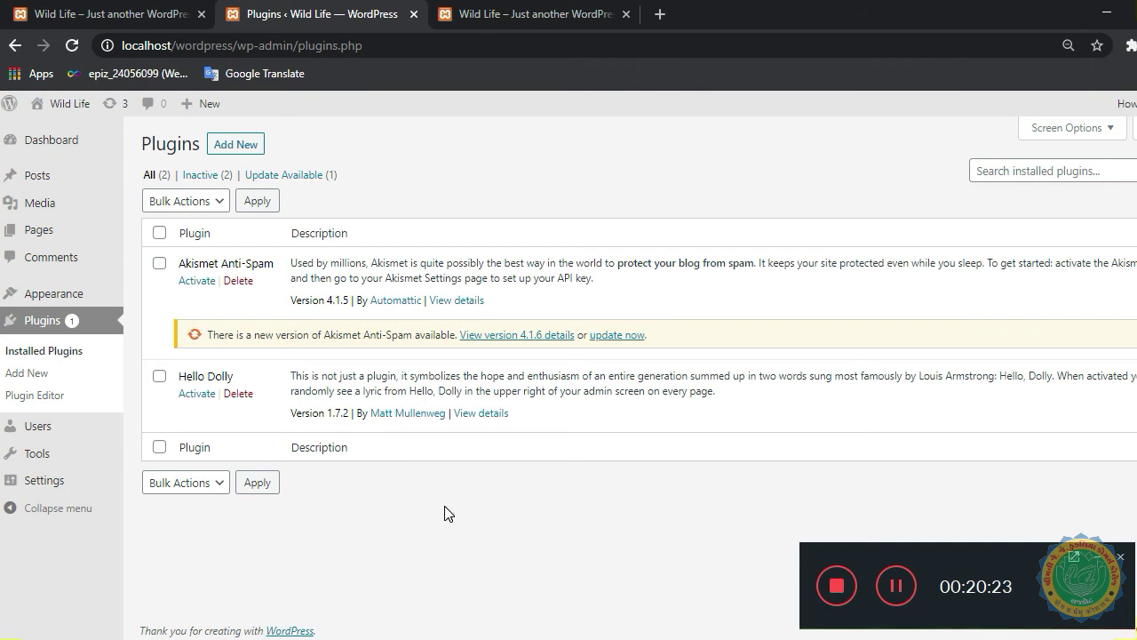
click(24, 436)
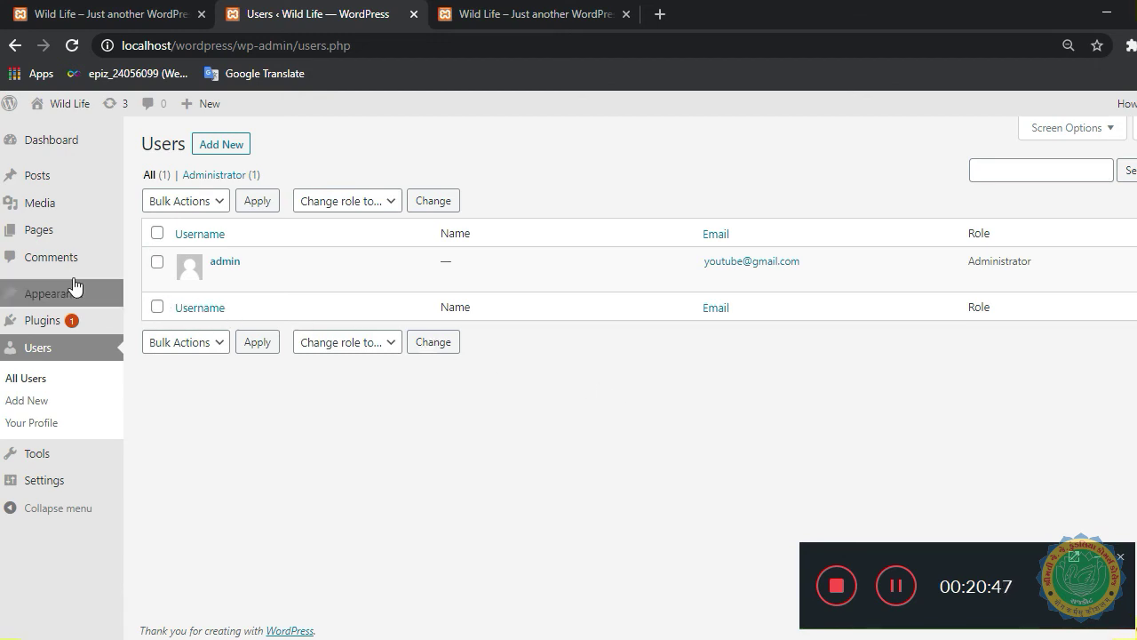
View the role change choices for users and the Users screen's column and items-per-page options without changing them.
mouse_move(54, 170)
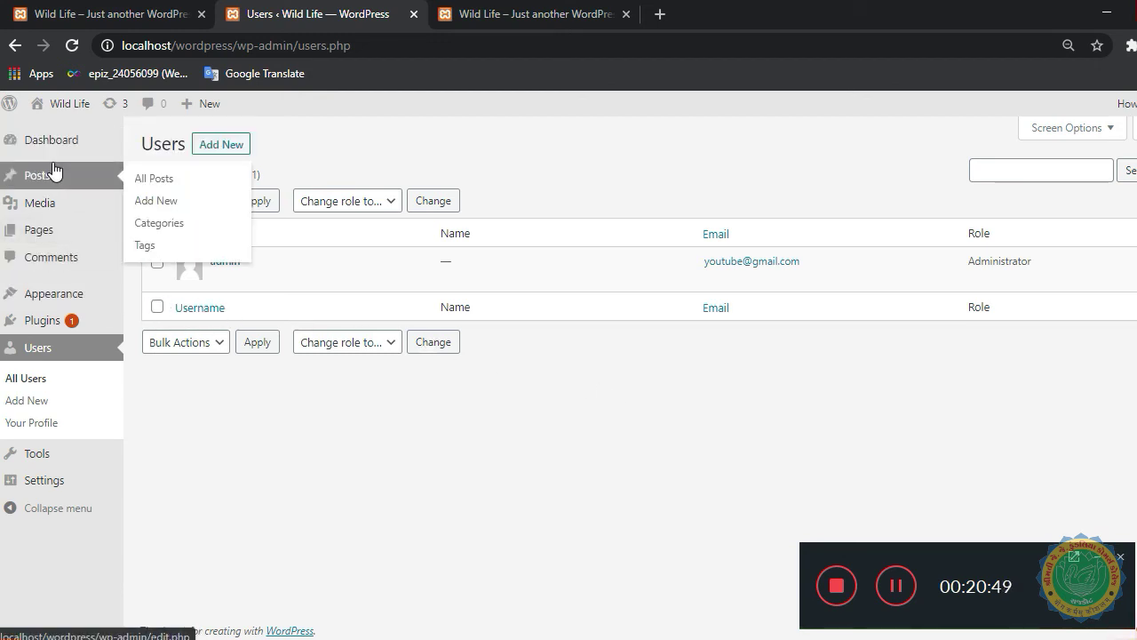
mouse_move(59, 232)
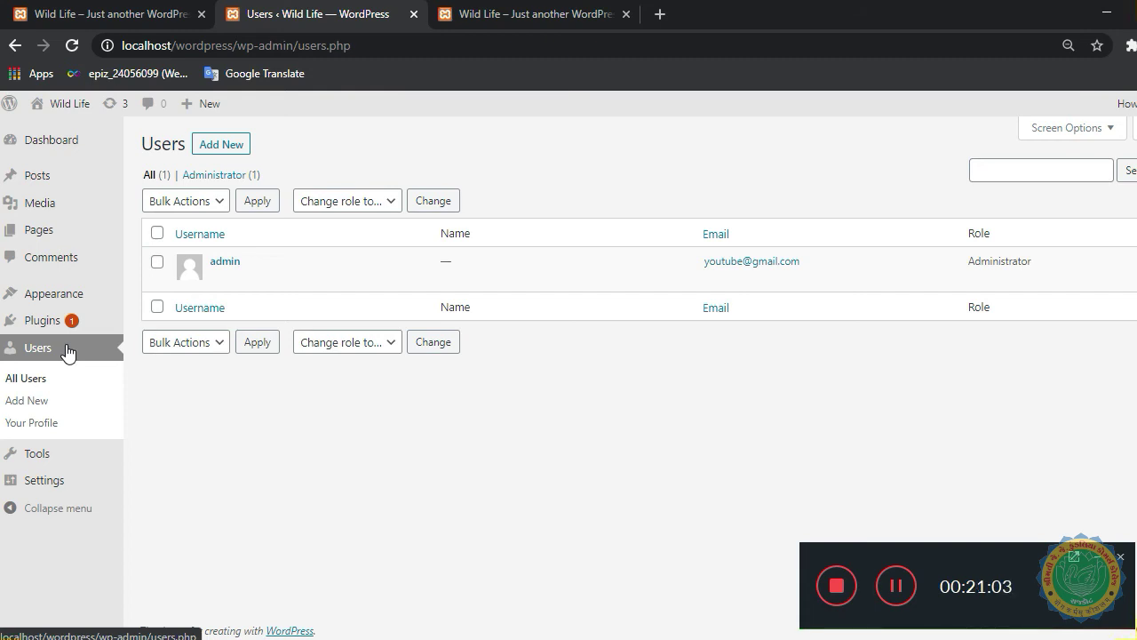
click(395, 202)
click(391, 199)
click(1077, 129)
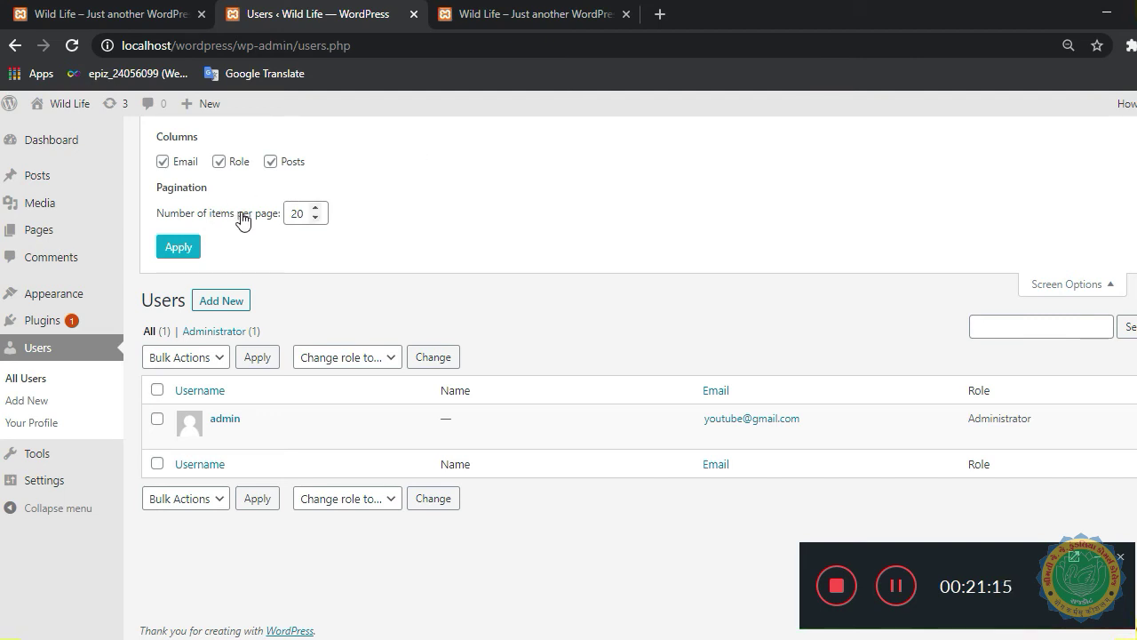
click(299, 213)
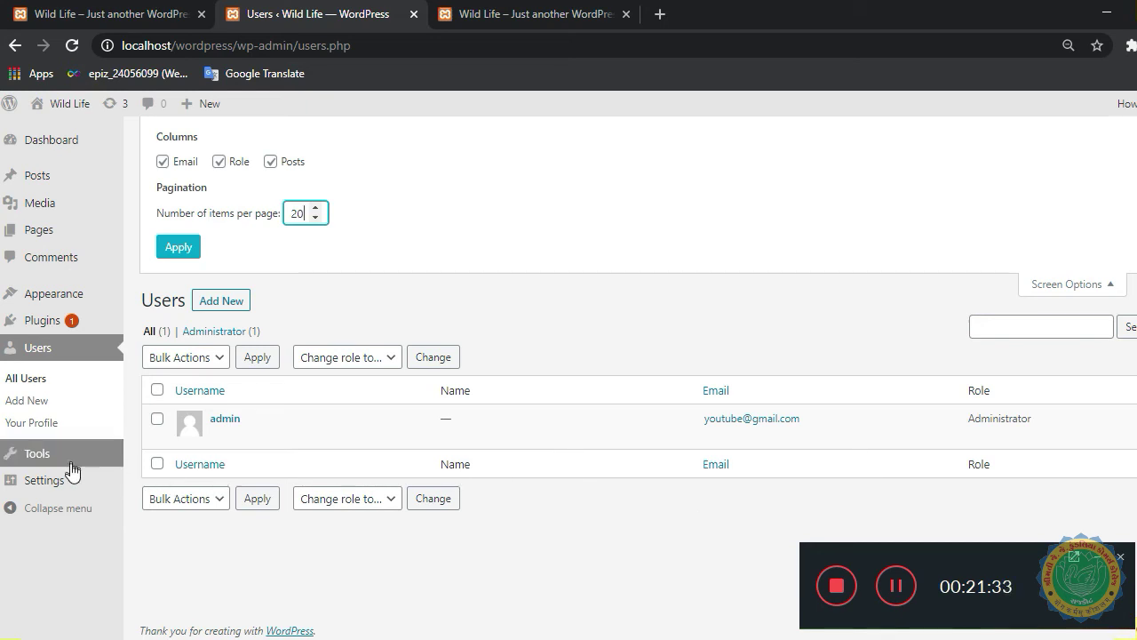
View the available import tools, and open the "aquatic" draft post in the editor to look through its content.
mouse_move(68, 464)
click(144, 477)
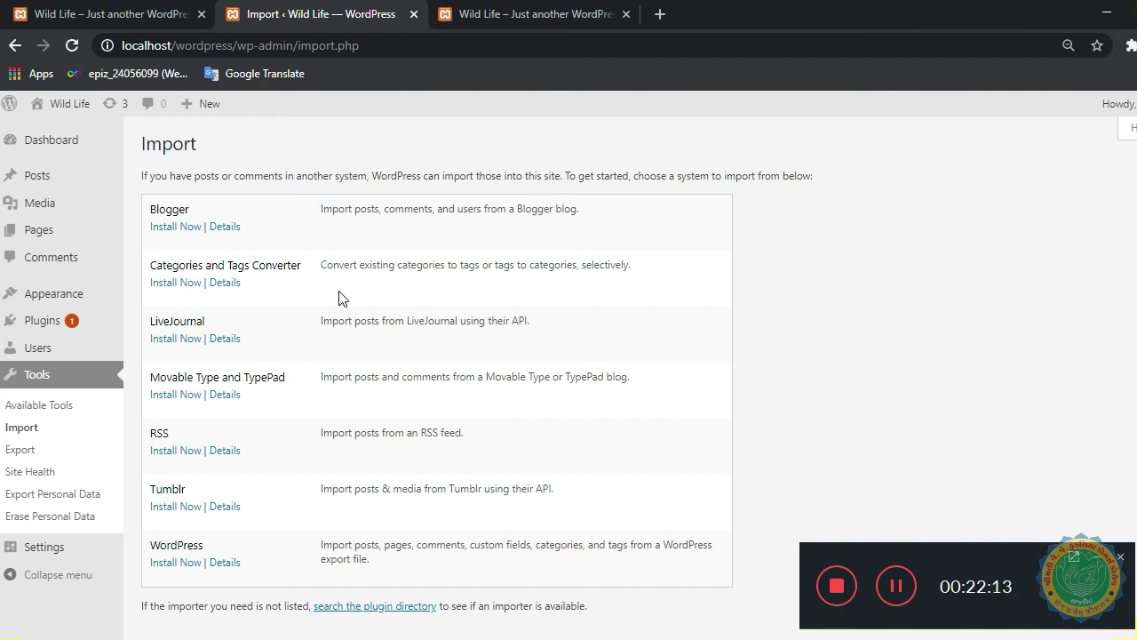
click(40, 180)
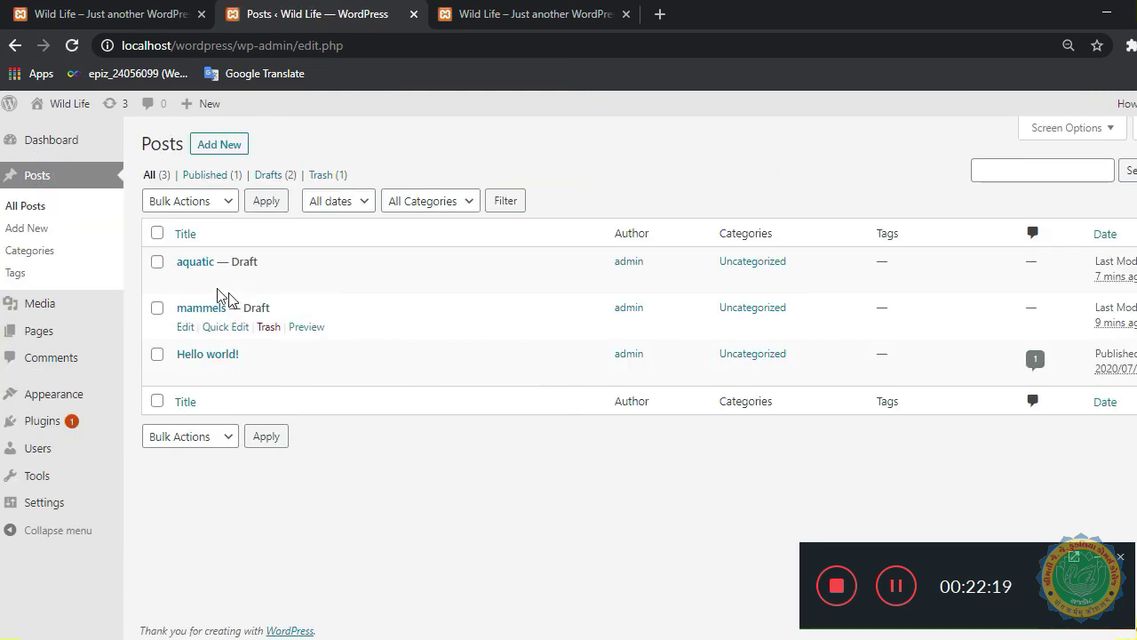
click(184, 280)
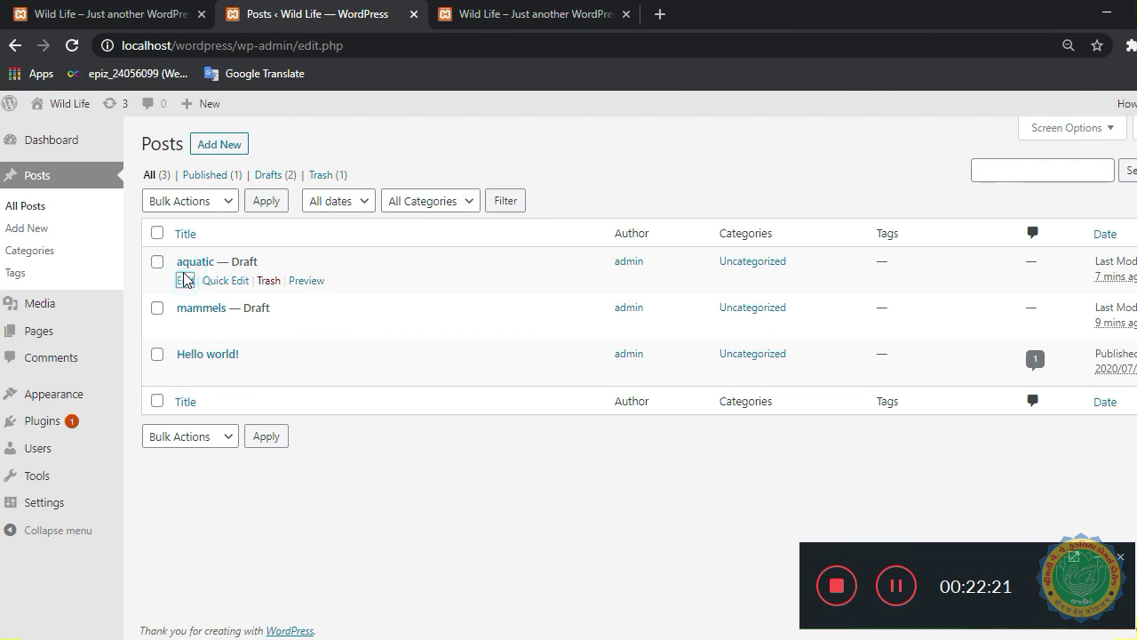
click(185, 283)
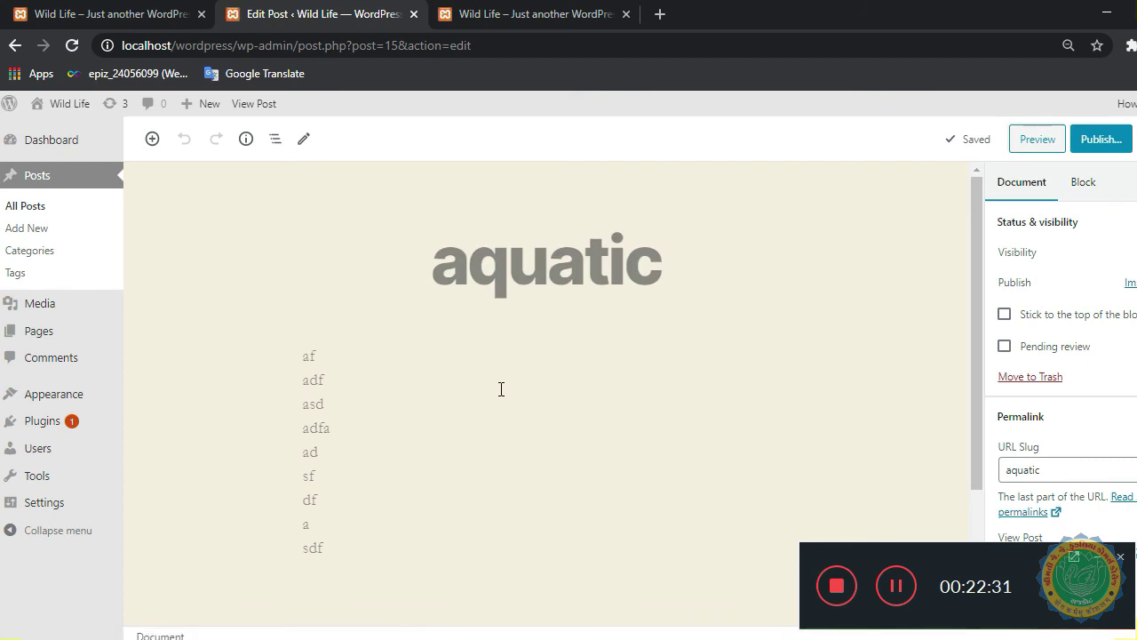
scroll(500, 388, down, 2)
scroll(500, 388, up, 2)
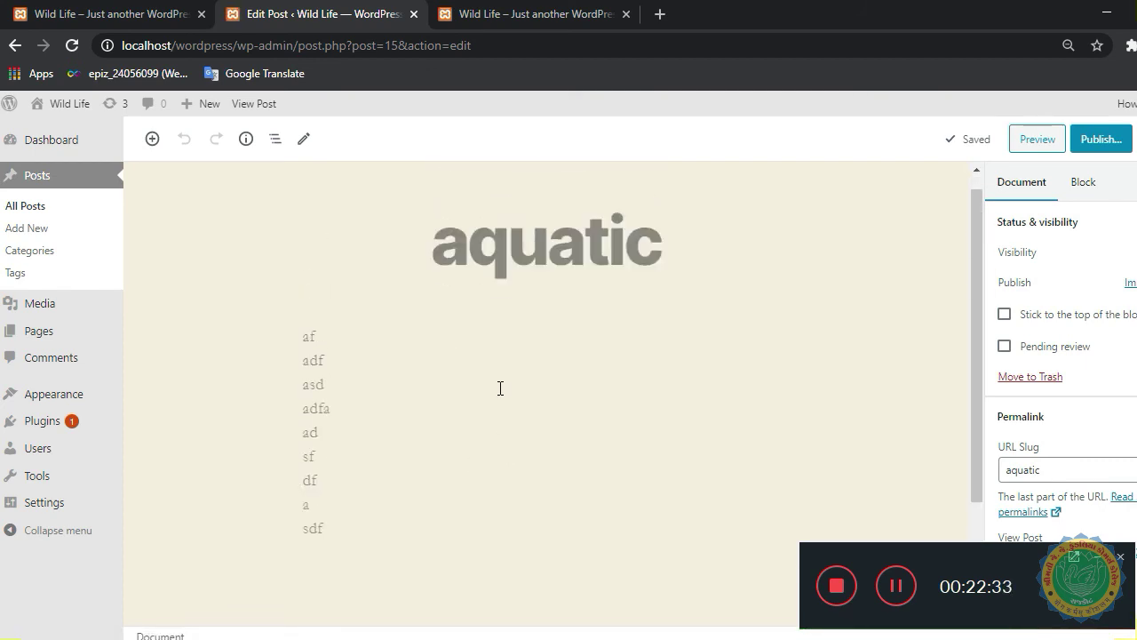
Open the General Settings and compare the site address with the public site's URL.
click(33, 509)
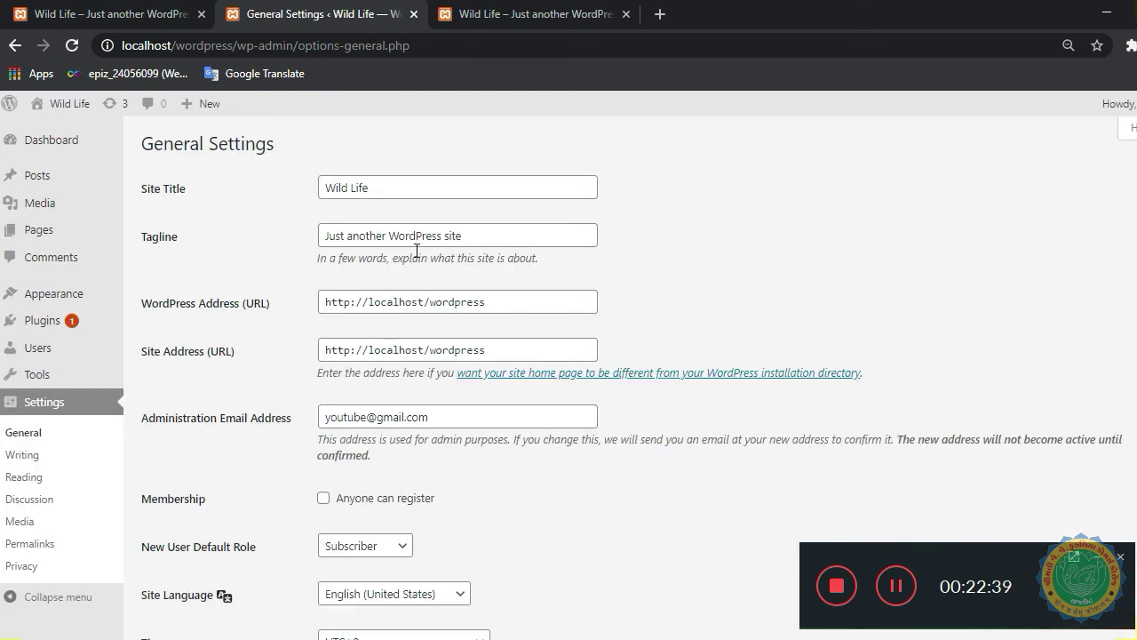
click(514, 16)
drag(212, 45, 264, 44)
key(ctrl+a)
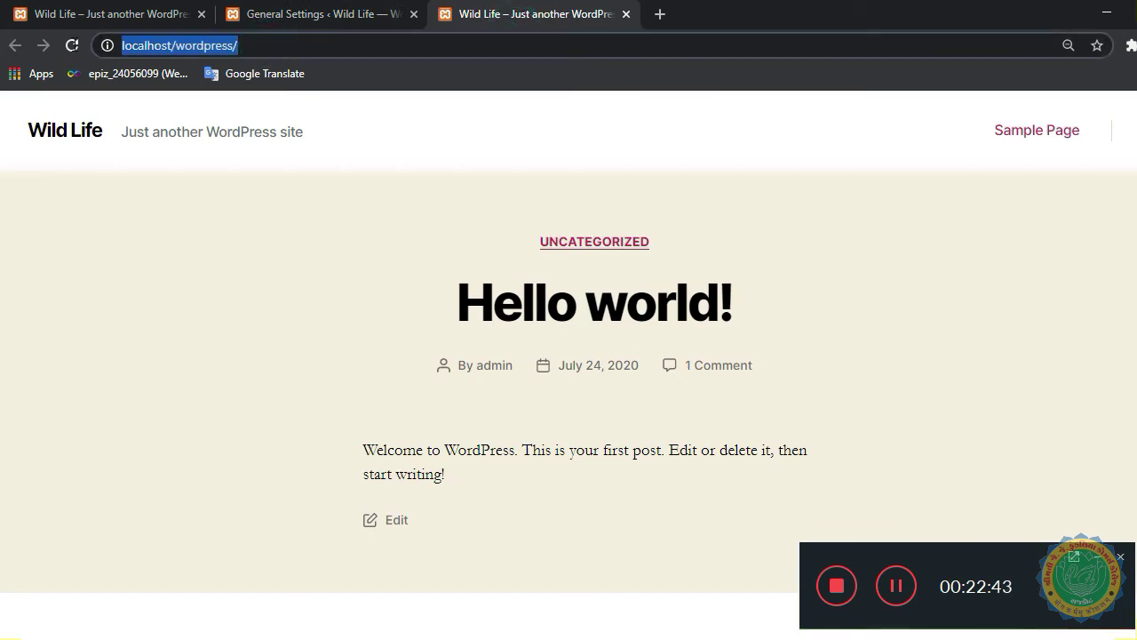
click(266, 14)
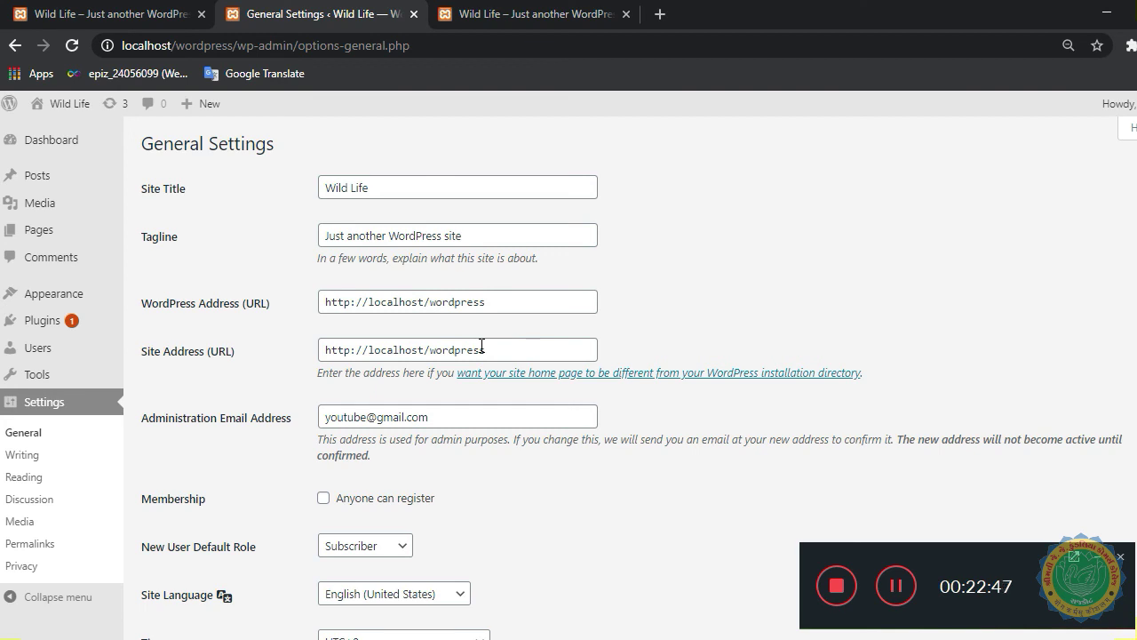
Look through the available site languages in the General Settings without choosing another one.
scroll(457, 477, down, 2)
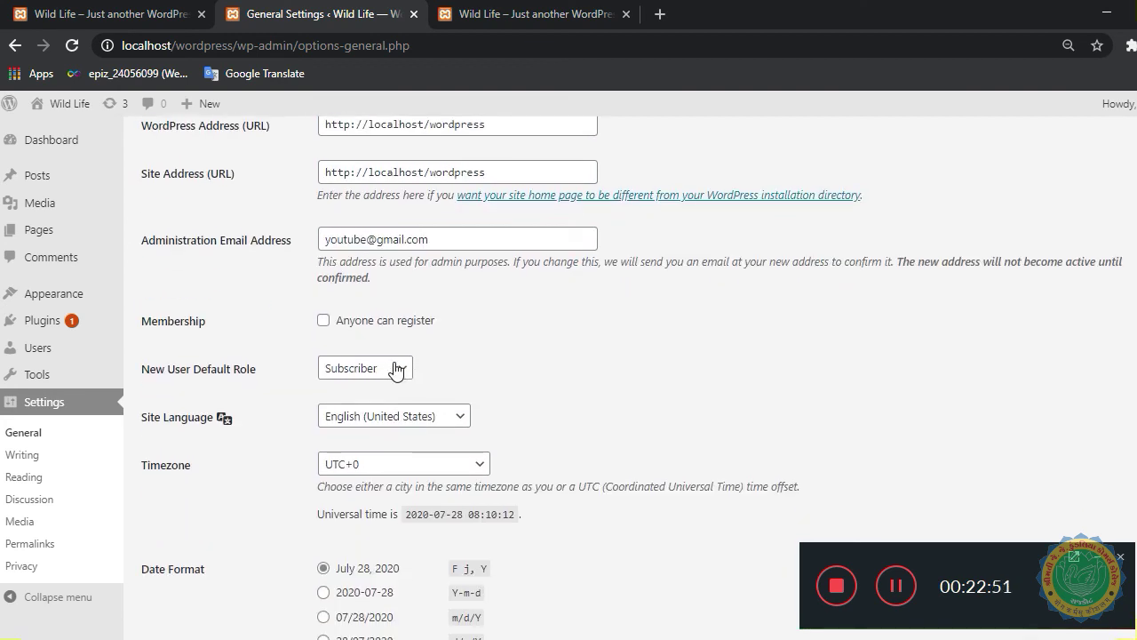
click(423, 426)
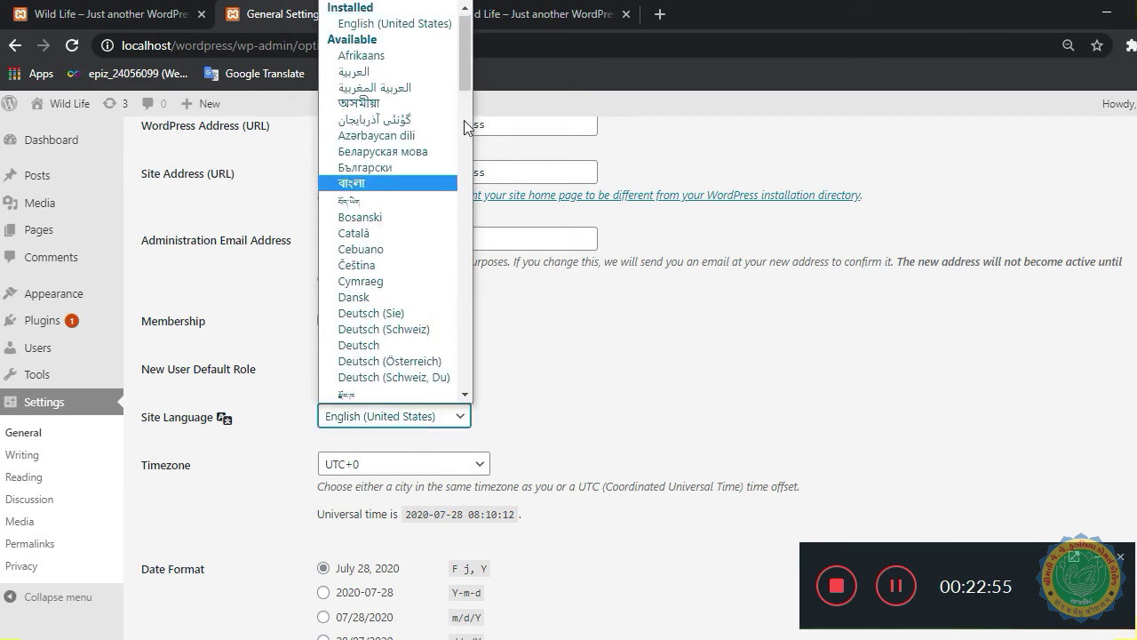
drag(472, 59, 447, 386)
click(533, 384)
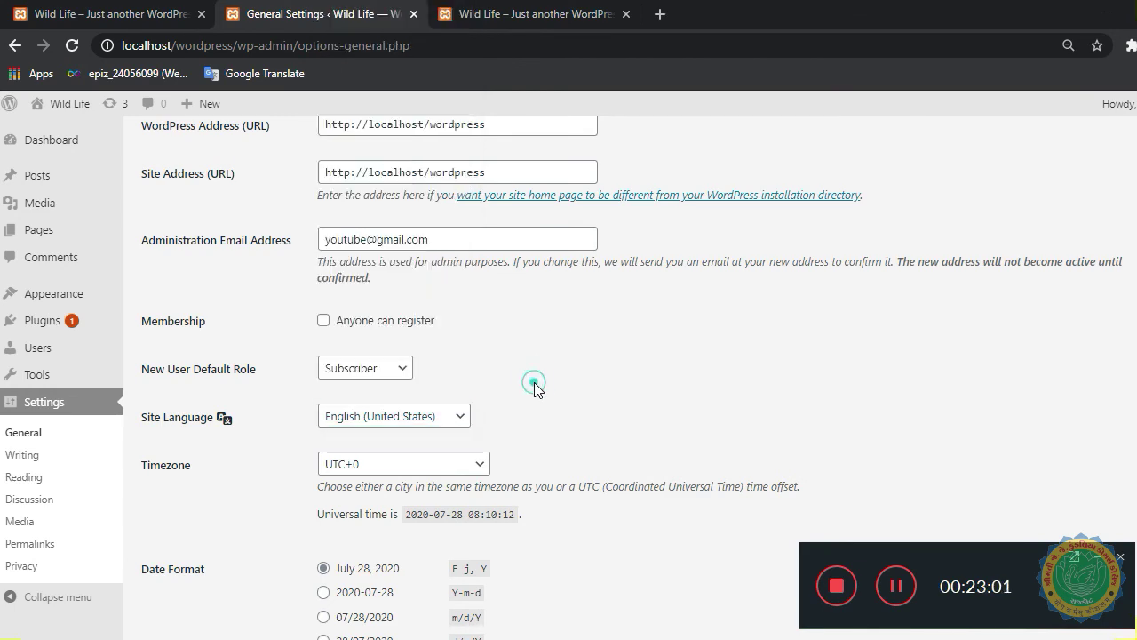
Set the site's timezone to UTC+5:30.
scroll(535, 388, down, 1)
click(475, 377)
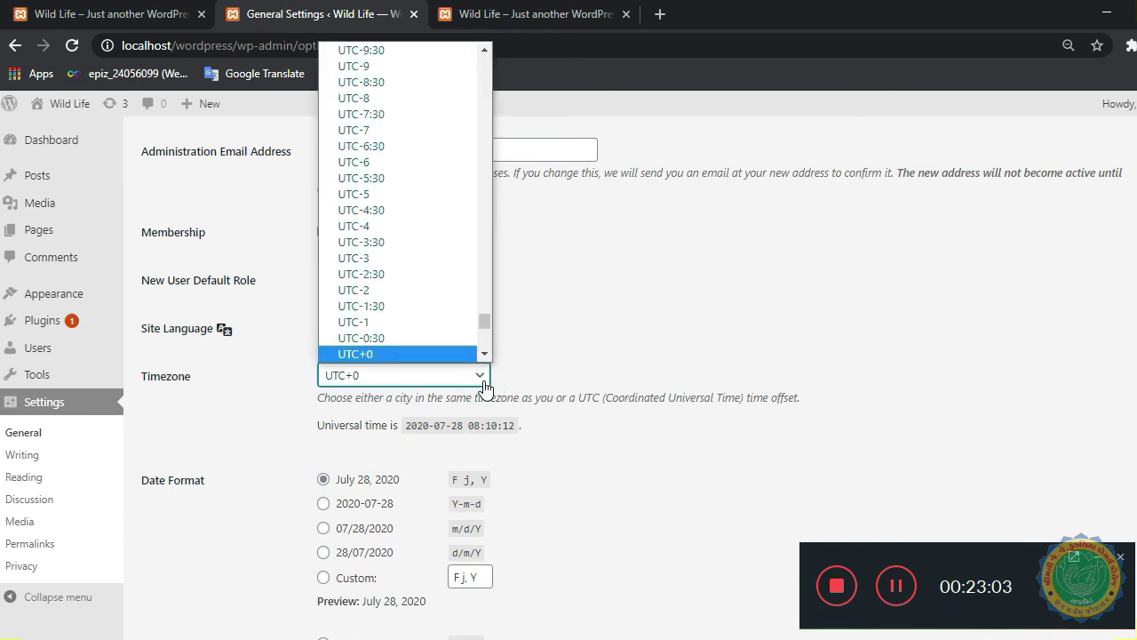
scroll(433, 297, down, 5)
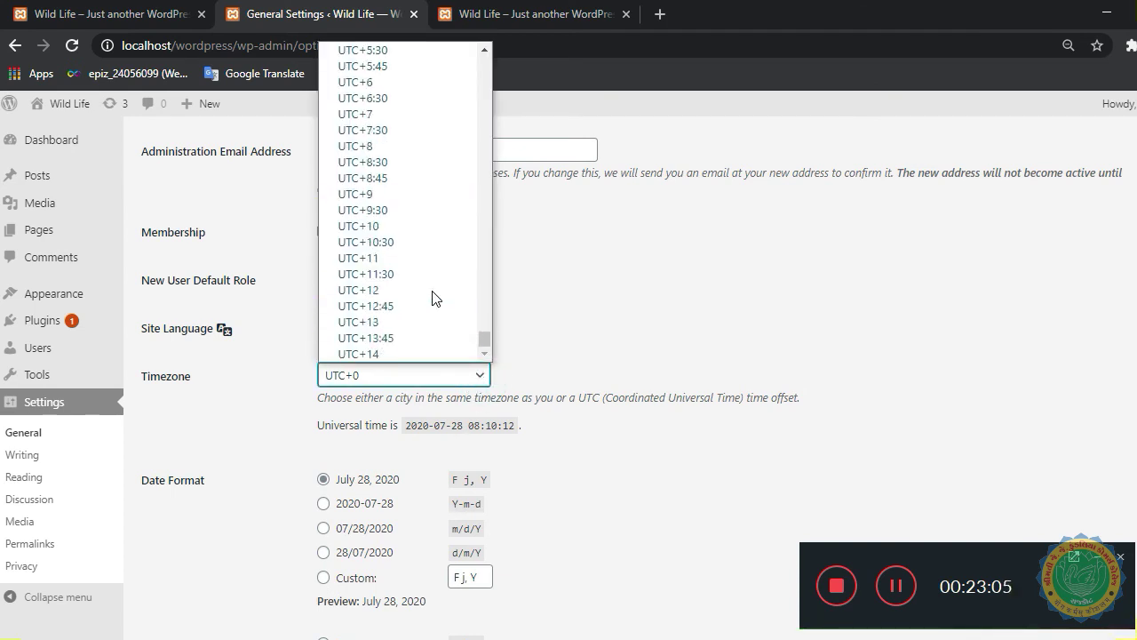
click(404, 54)
Set the time format to g:i A with uppercase AM/PM and the week start to Sunday, and save the General Settings.
scroll(524, 462, down, 2)
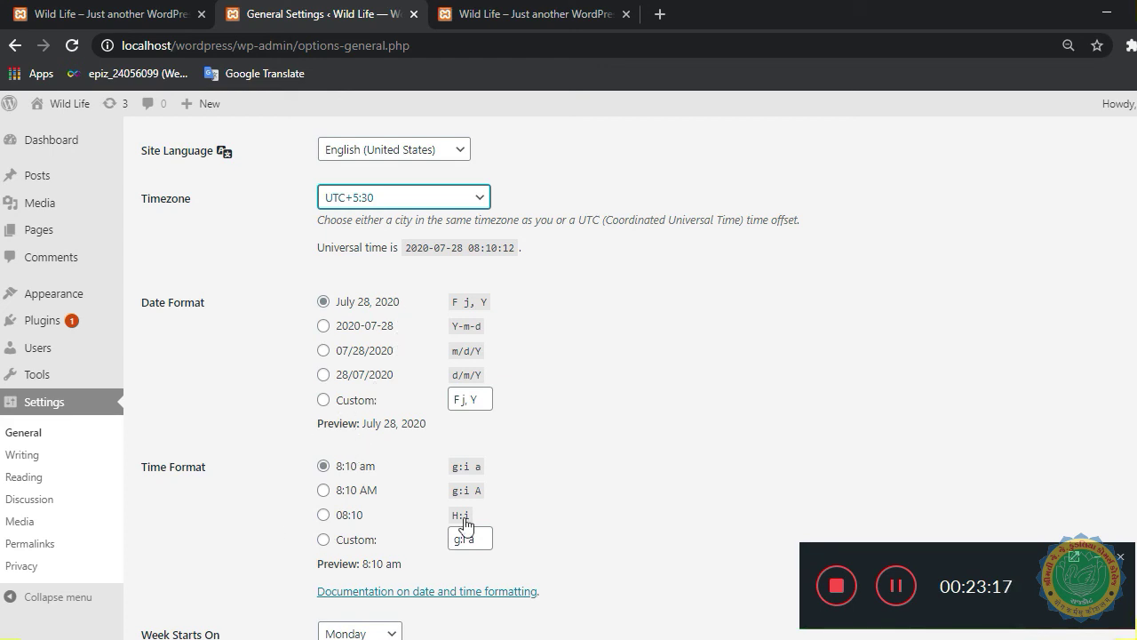
click(323, 491)
scroll(254, 512, down, 2)
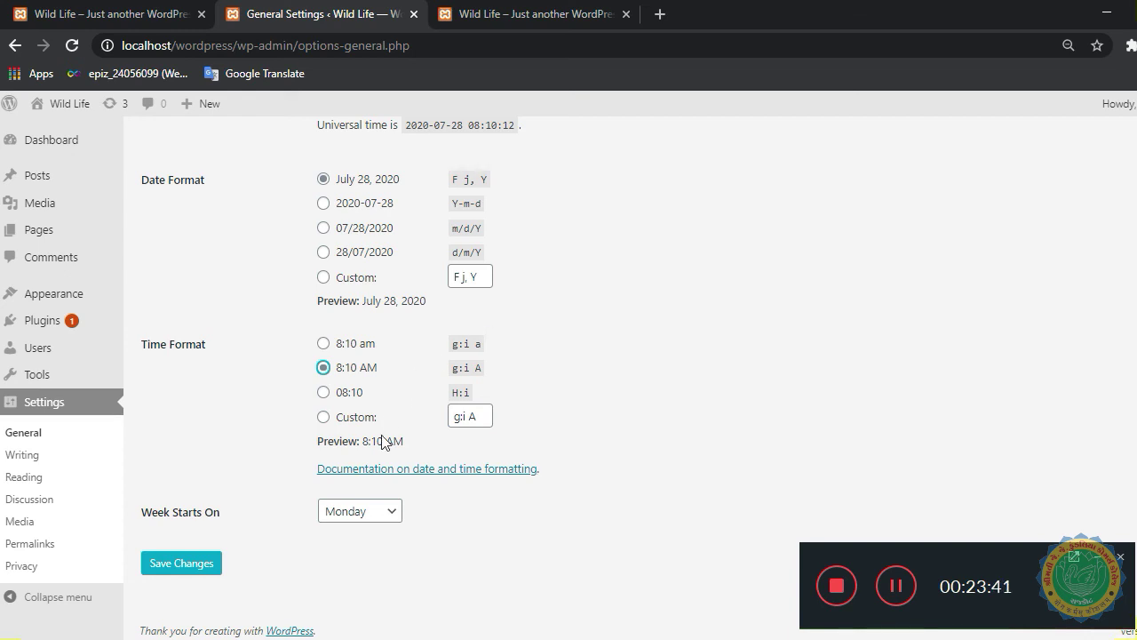
click(368, 509)
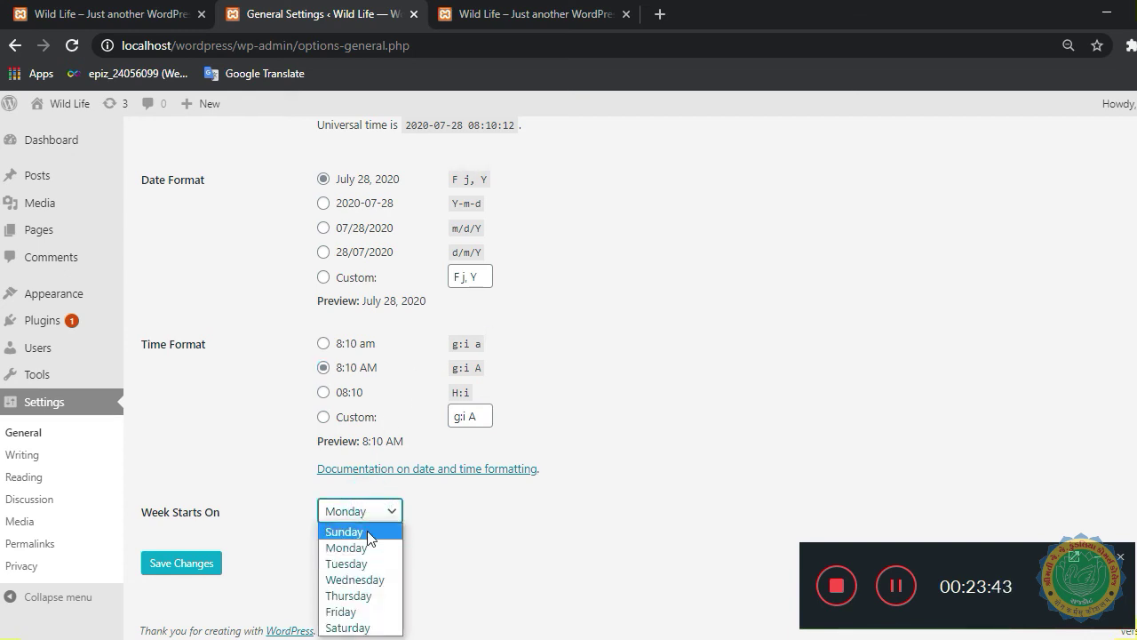
click(368, 533)
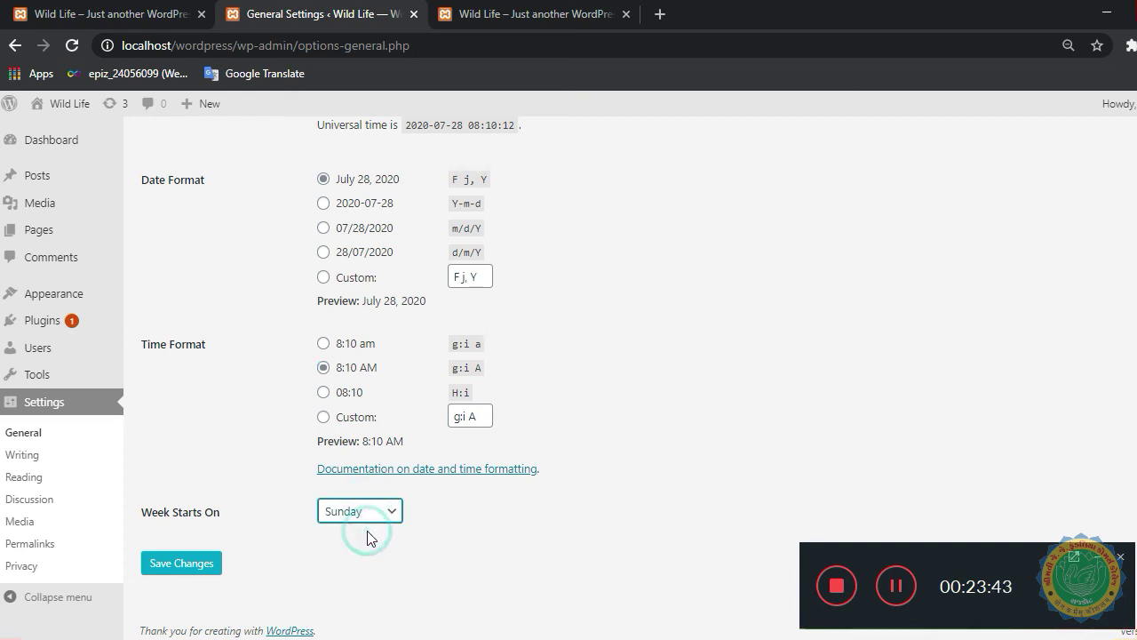
click(210, 563)
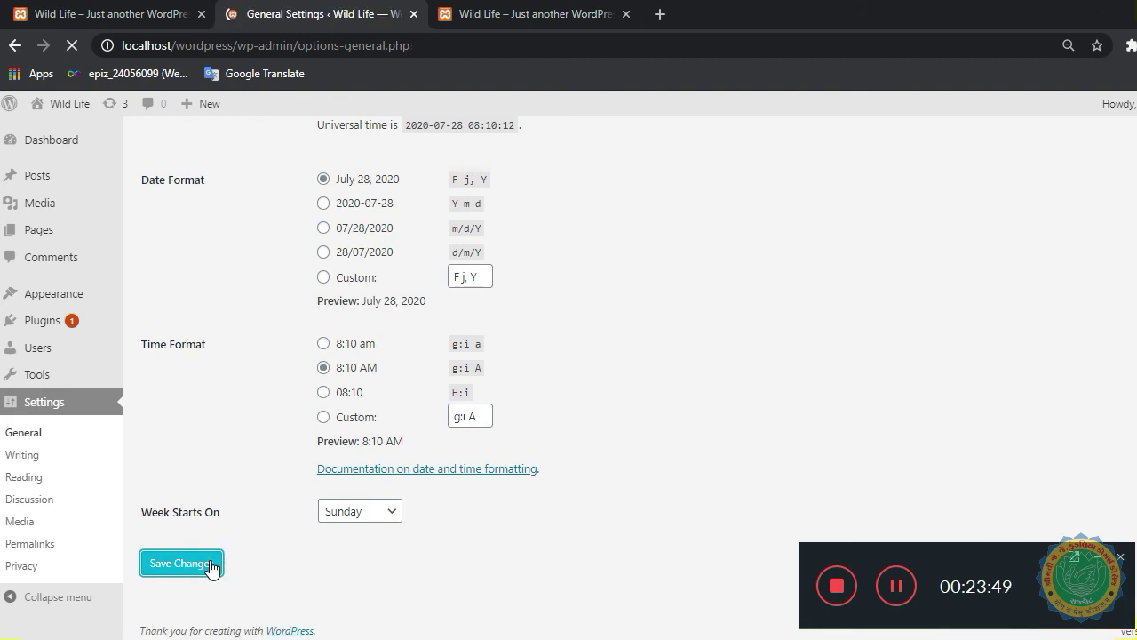
View the default post category choices in the Writing Settings, and open the Reading Settings.
click(42, 459)
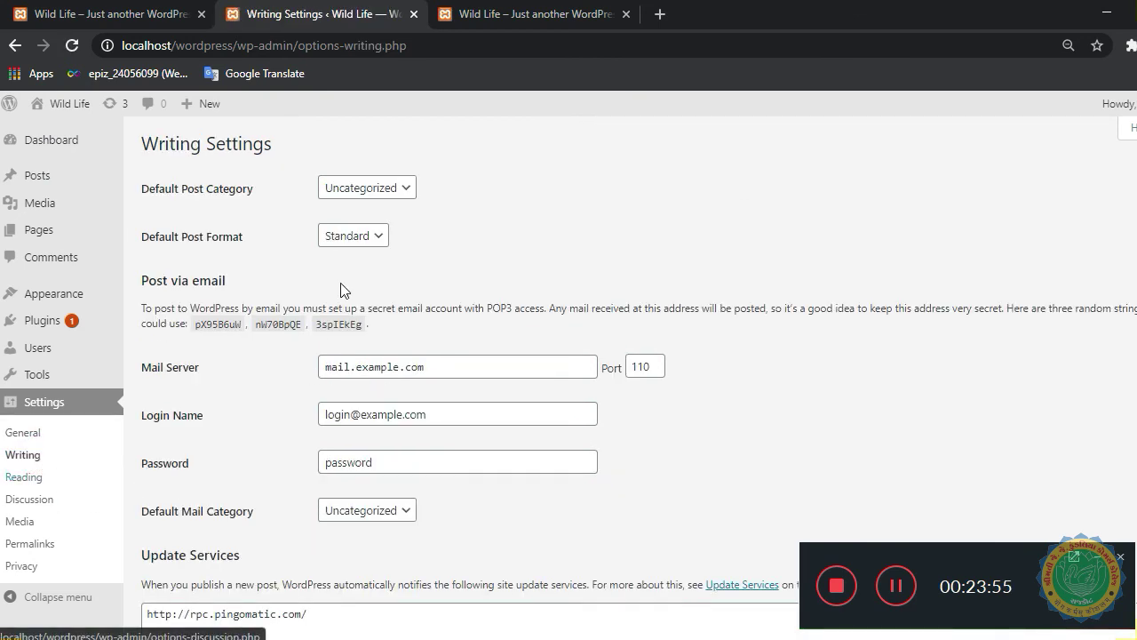
click(386, 190)
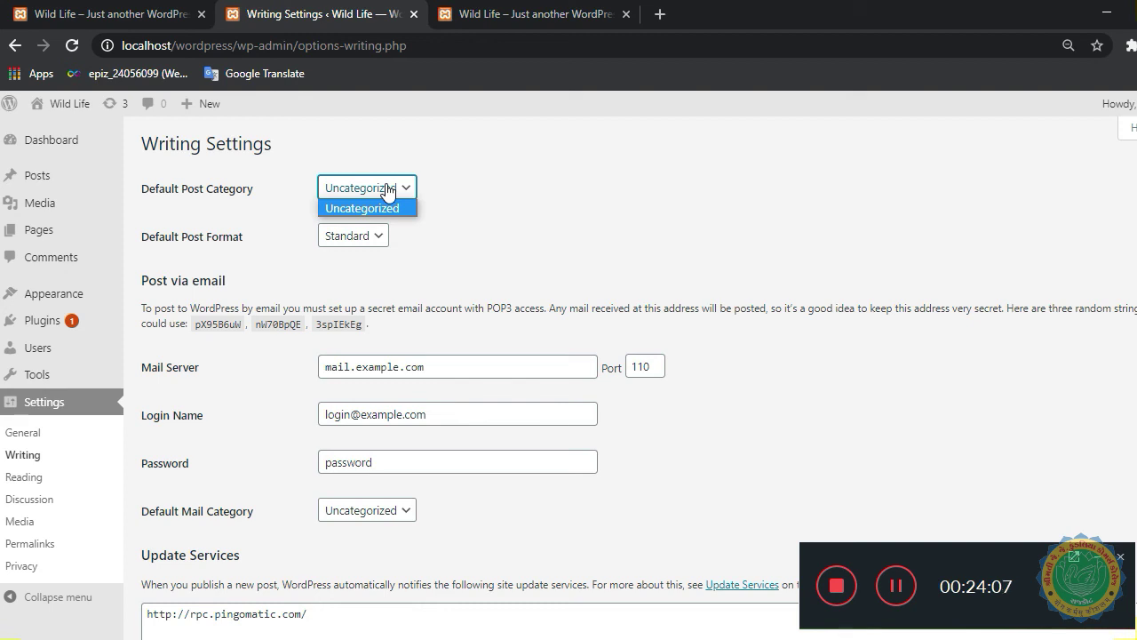
click(41, 477)
click(43, 481)
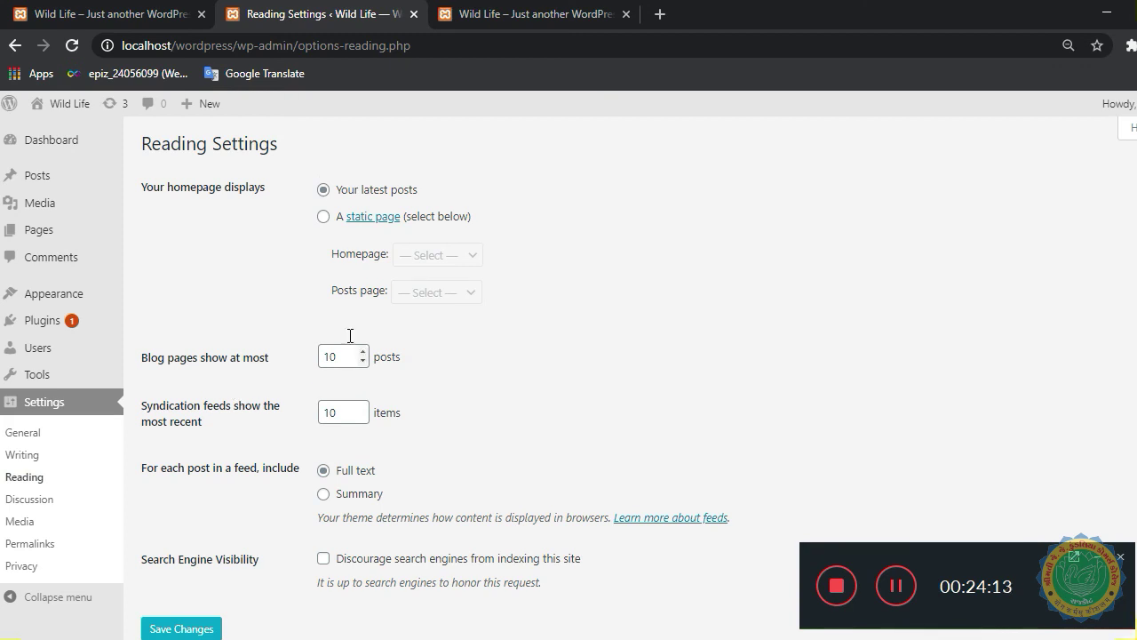
Compare the Reading Settings for the homepage display and post limit with the posts shown on the public homepage.
click(573, 11)
scroll(475, 424, down, 2)
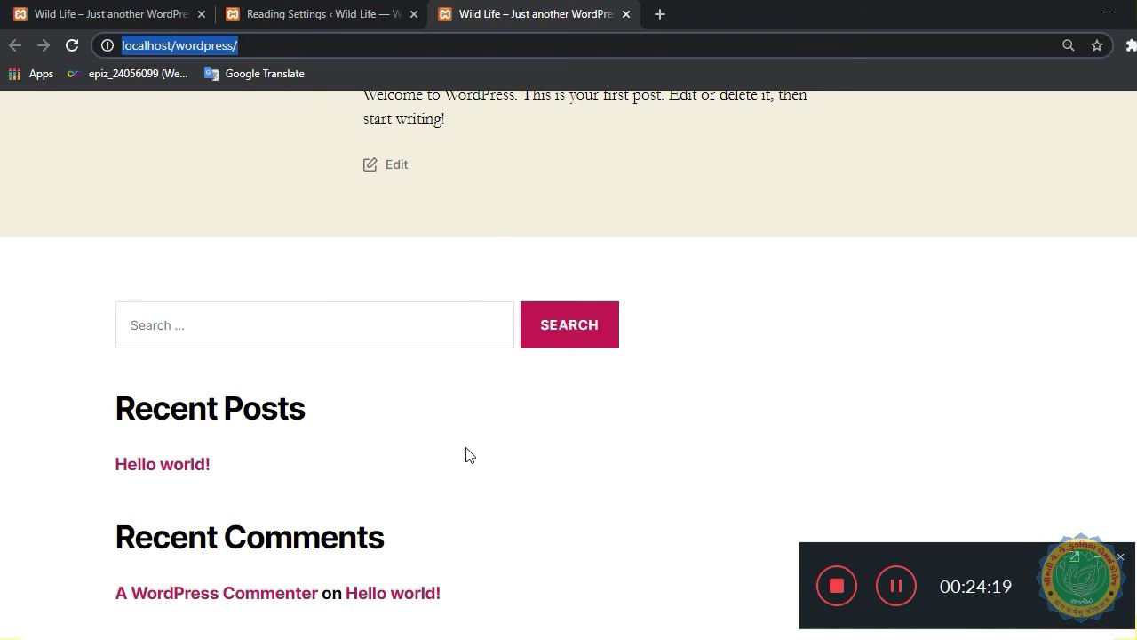
click(378, 14)
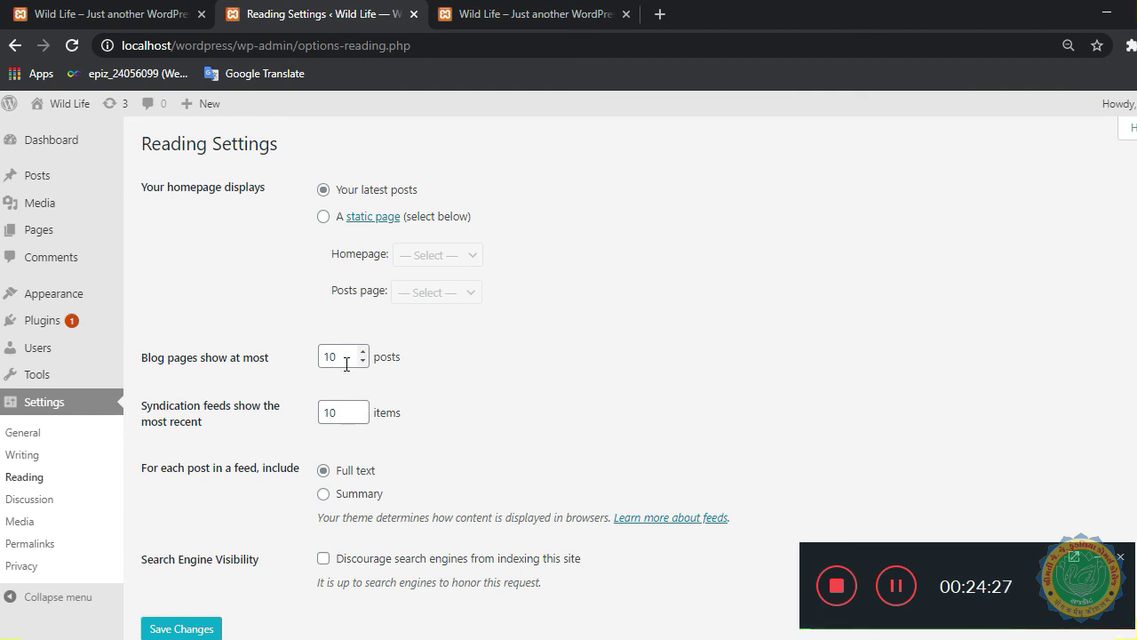
click(551, 11)
scroll(510, 439, down, 5)
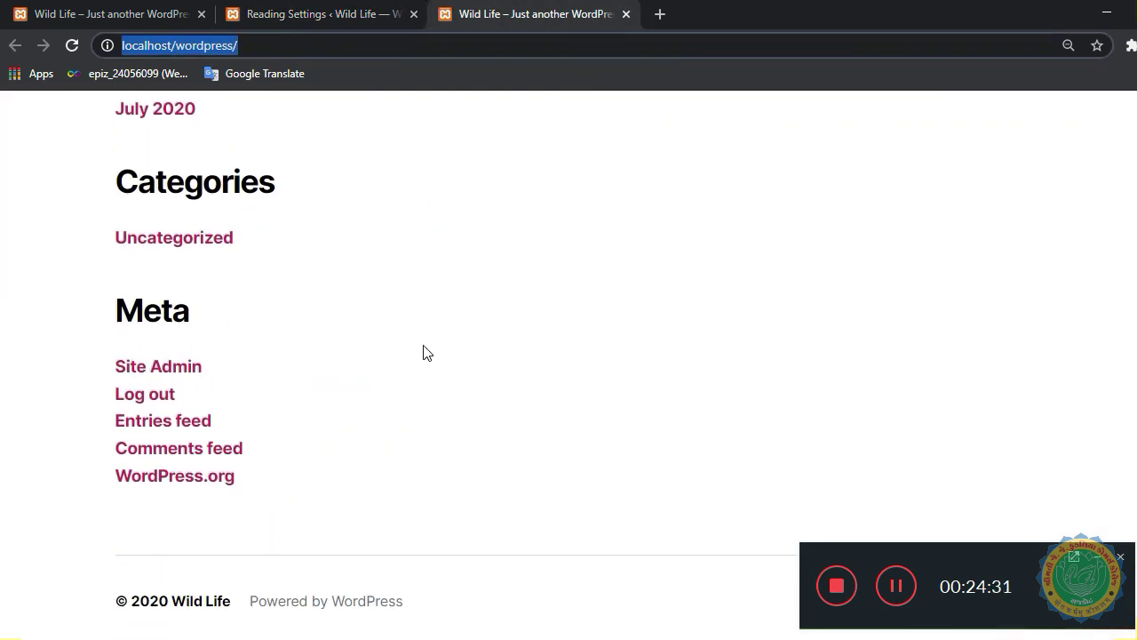
scroll(395, 333, up, 2)
scroll(459, 525, up, 5)
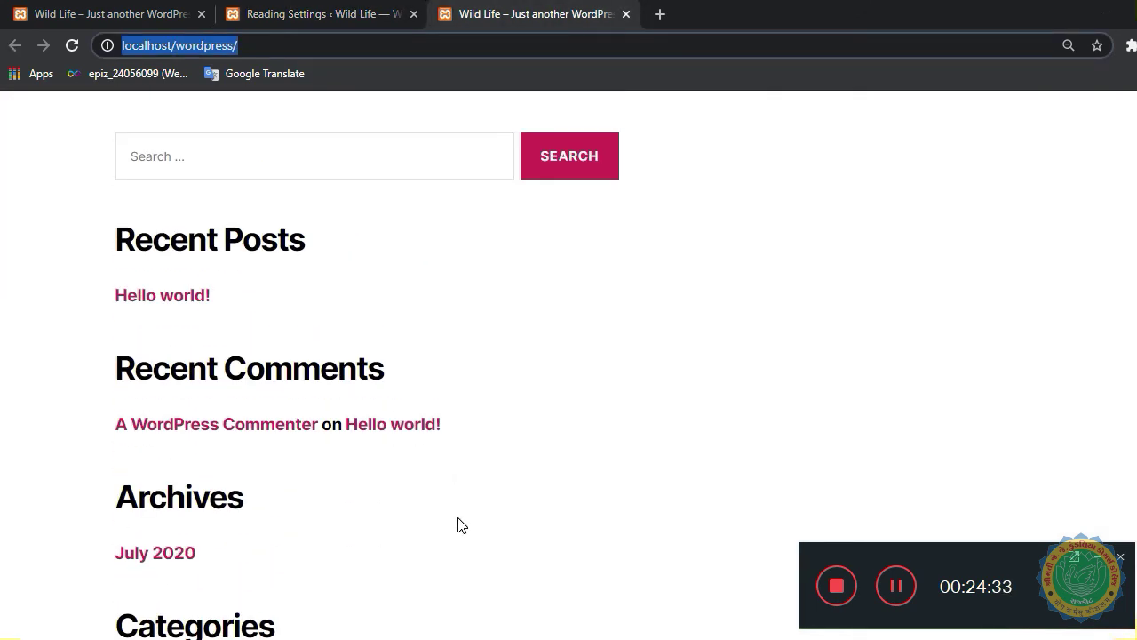
scroll(460, 525, up, 3)
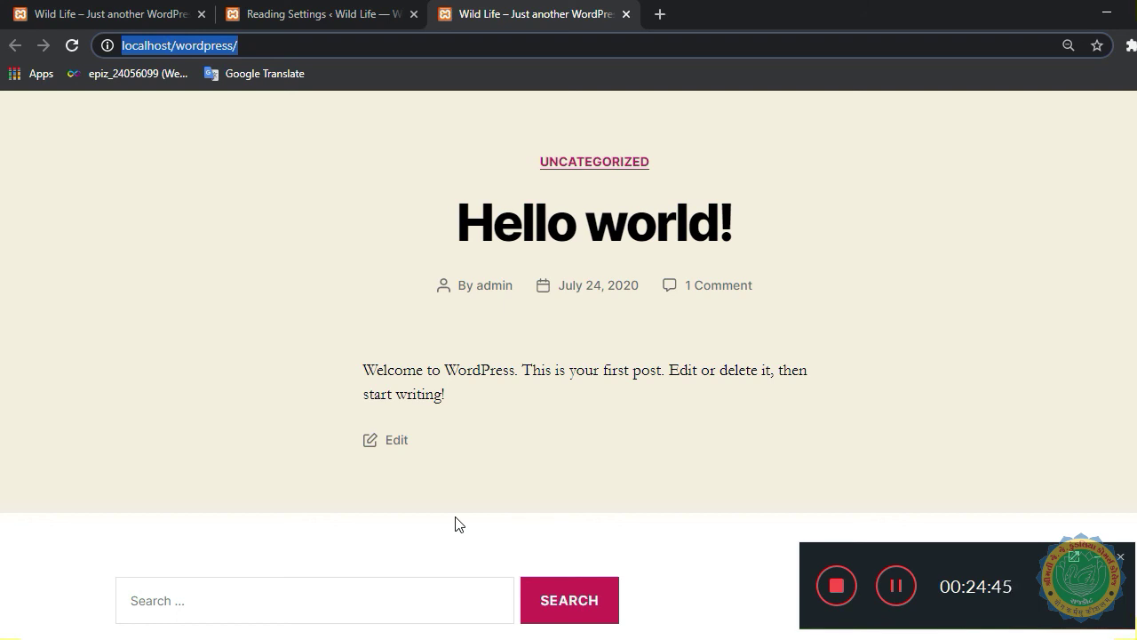
Check the Hello world! post on the public homepage against the latest-posts display option in the Reading Settings.
click(337, 17)
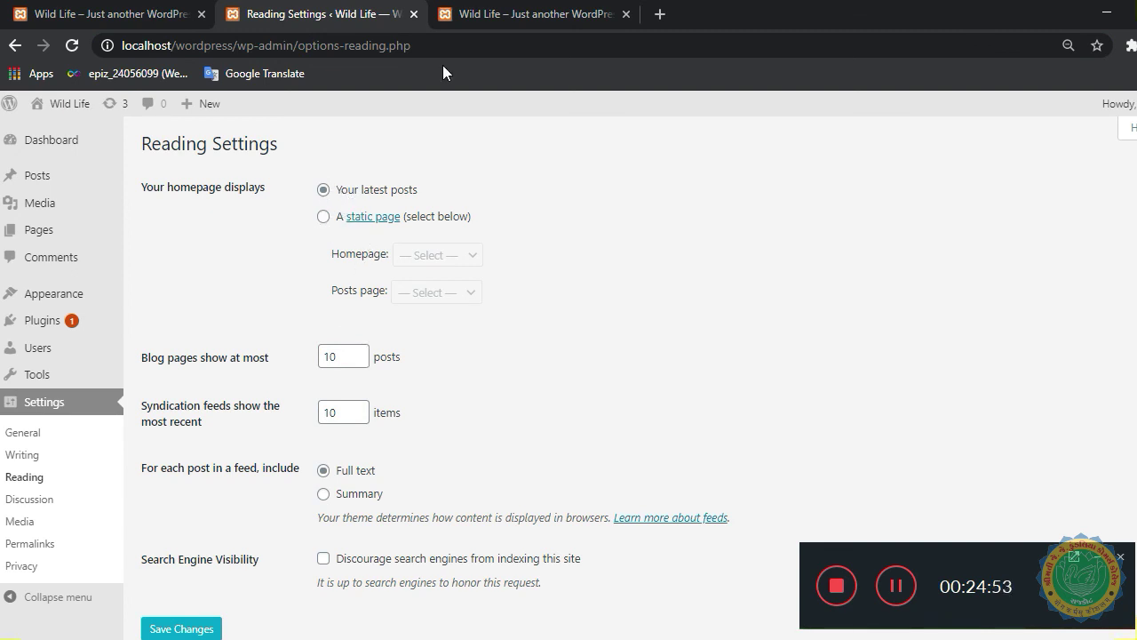
click(543, 16)
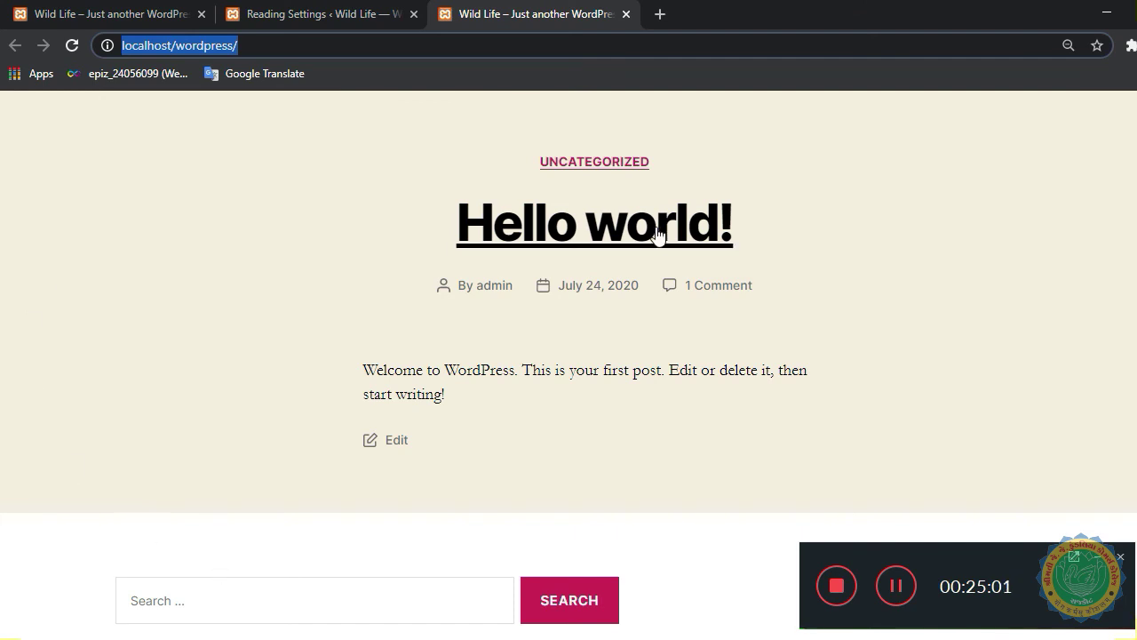
click(334, 25)
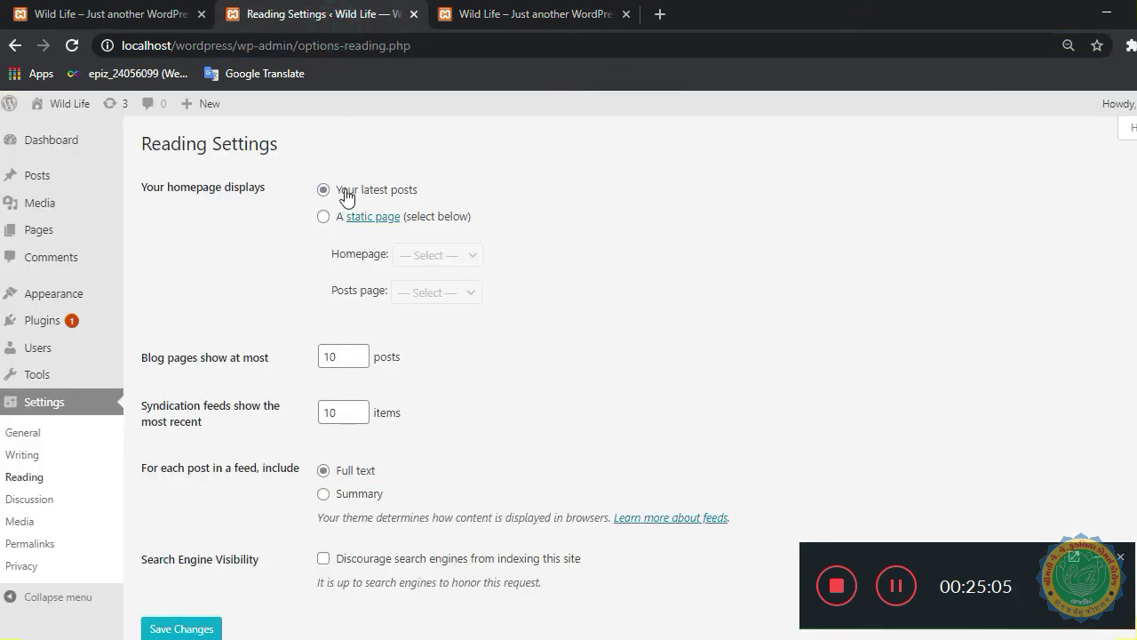
Try a static page as the homepage display, viewing its Homepage and Posts page choices, and select Summary for posts in feeds.
click(320, 222)
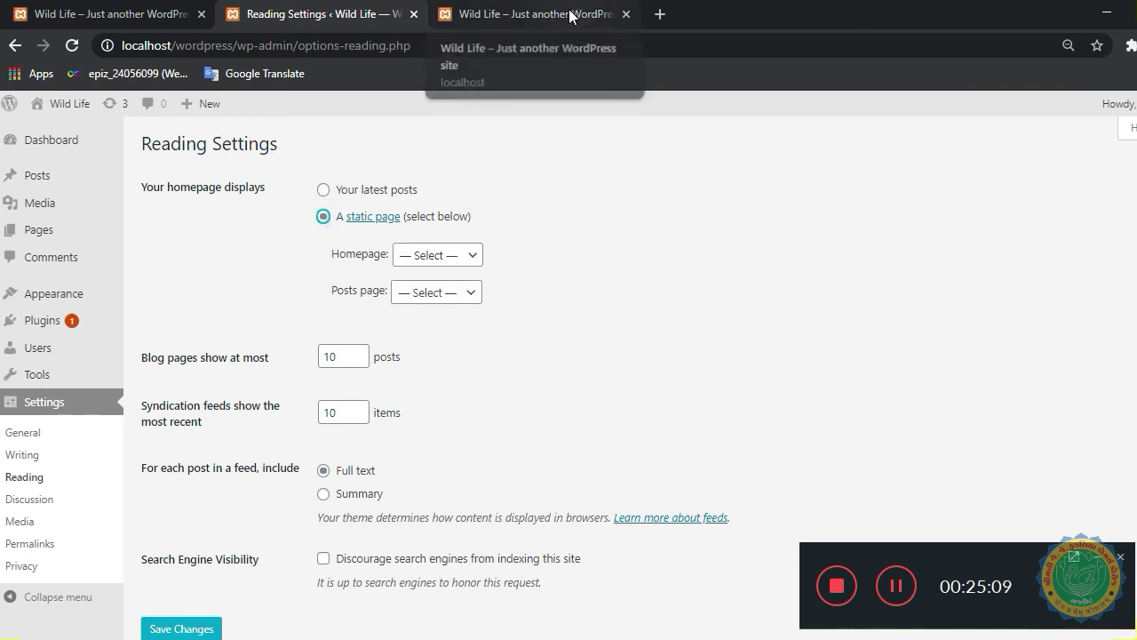
click(472, 256)
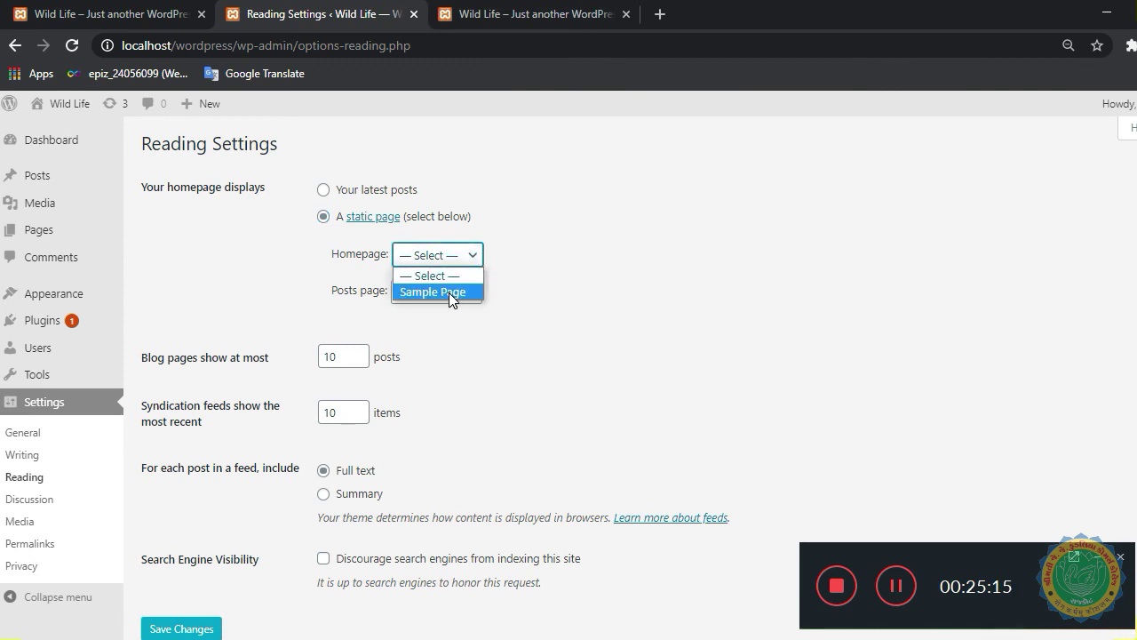
click(477, 333)
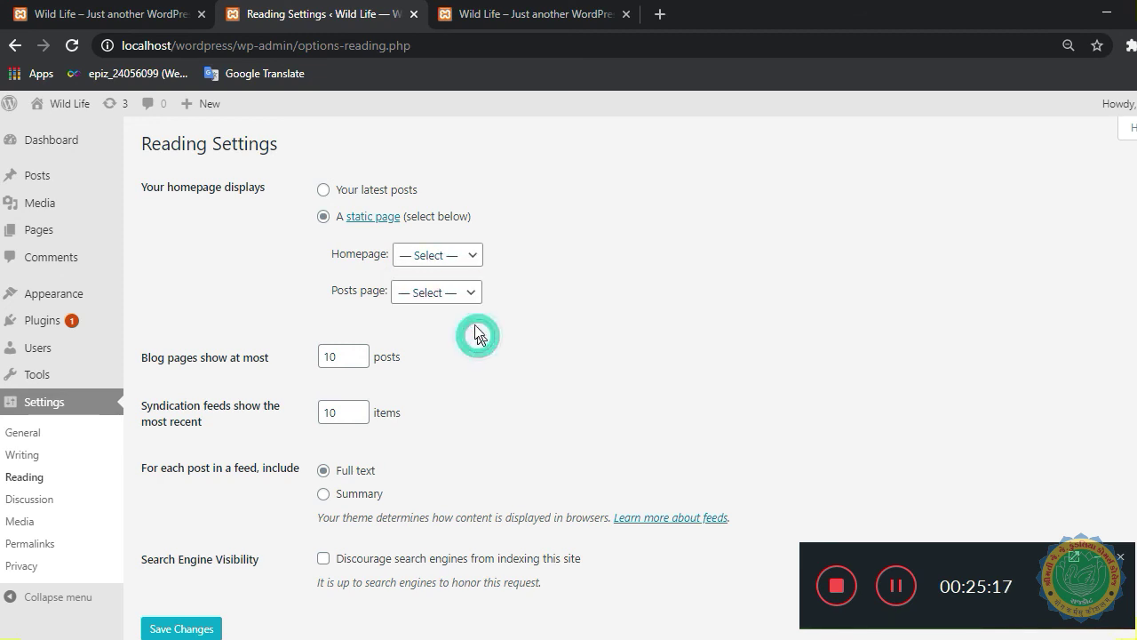
click(462, 293)
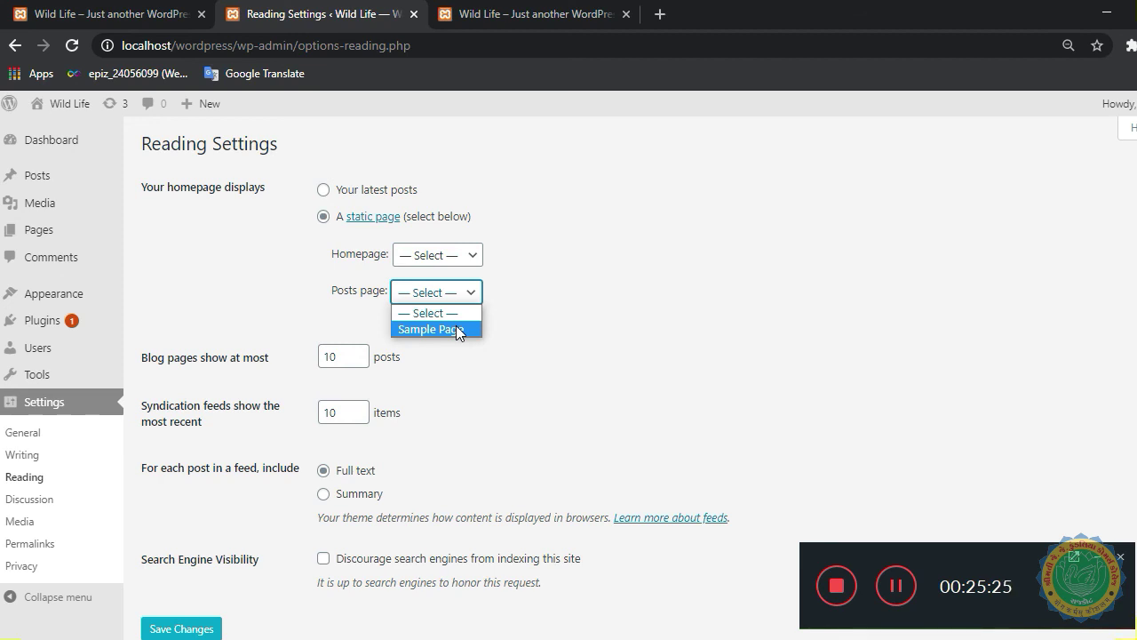
click(477, 410)
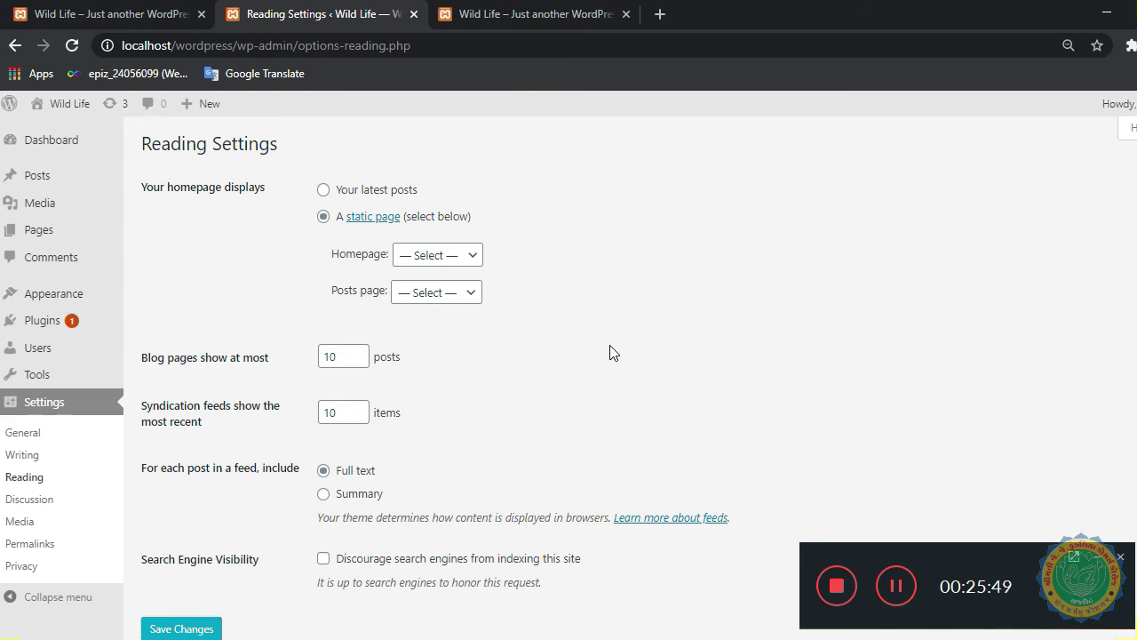
click(370, 497)
Review the common URL structures and custom structure tags in the Permalink Settings, and return to the Dashboard.
click(44, 544)
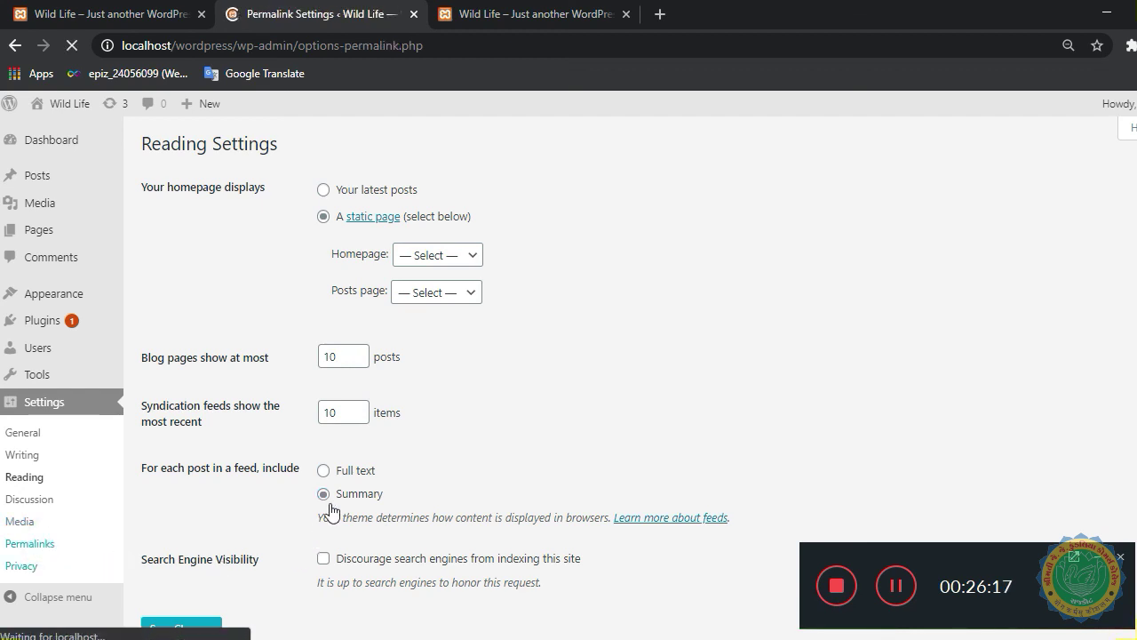
scroll(456, 329, down, 3)
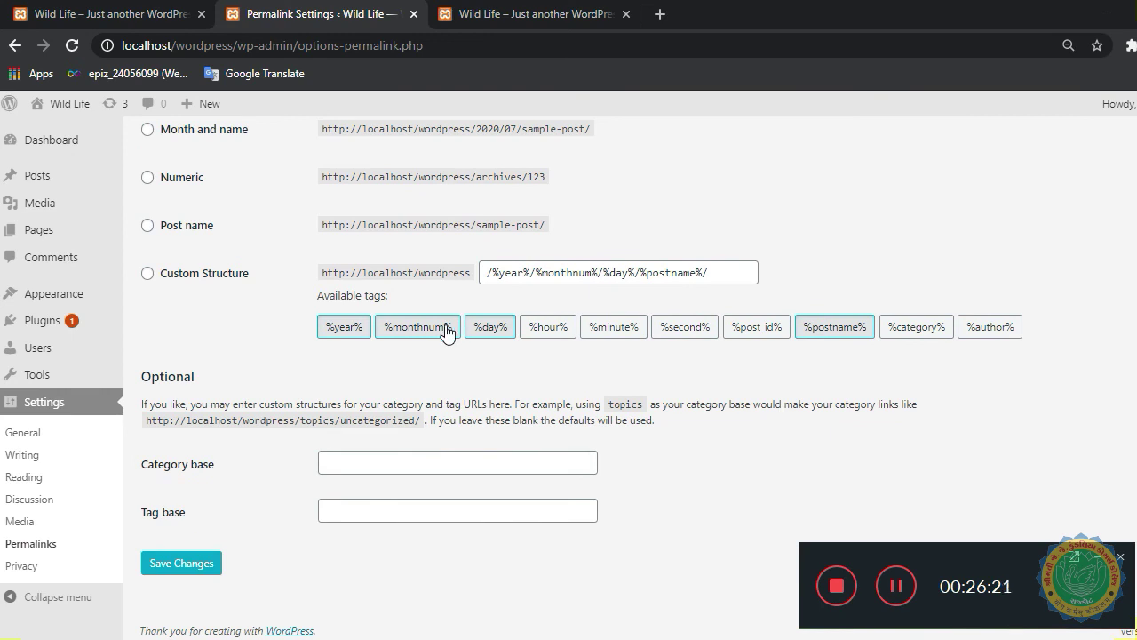
scroll(256, 388, up, 3)
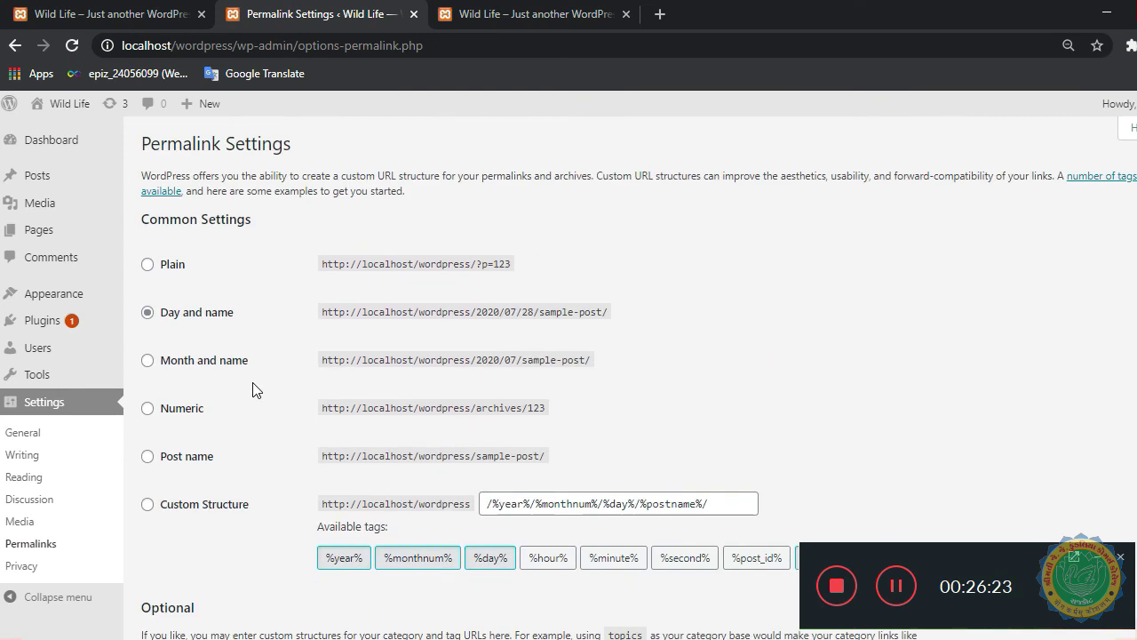
click(69, 145)
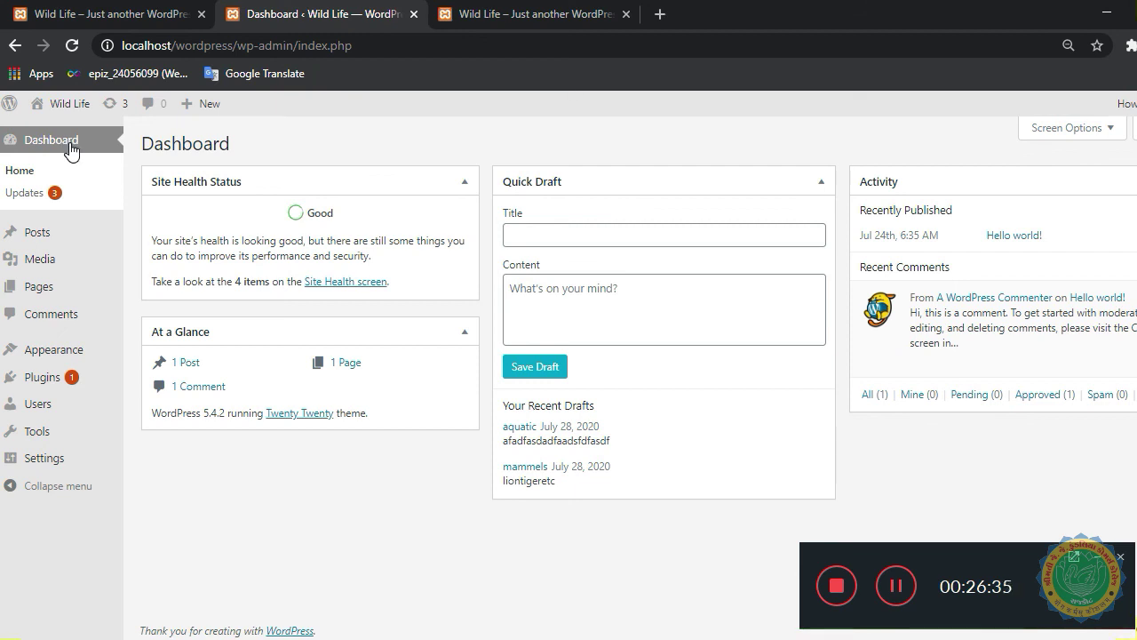
mouse_move(63, 233)
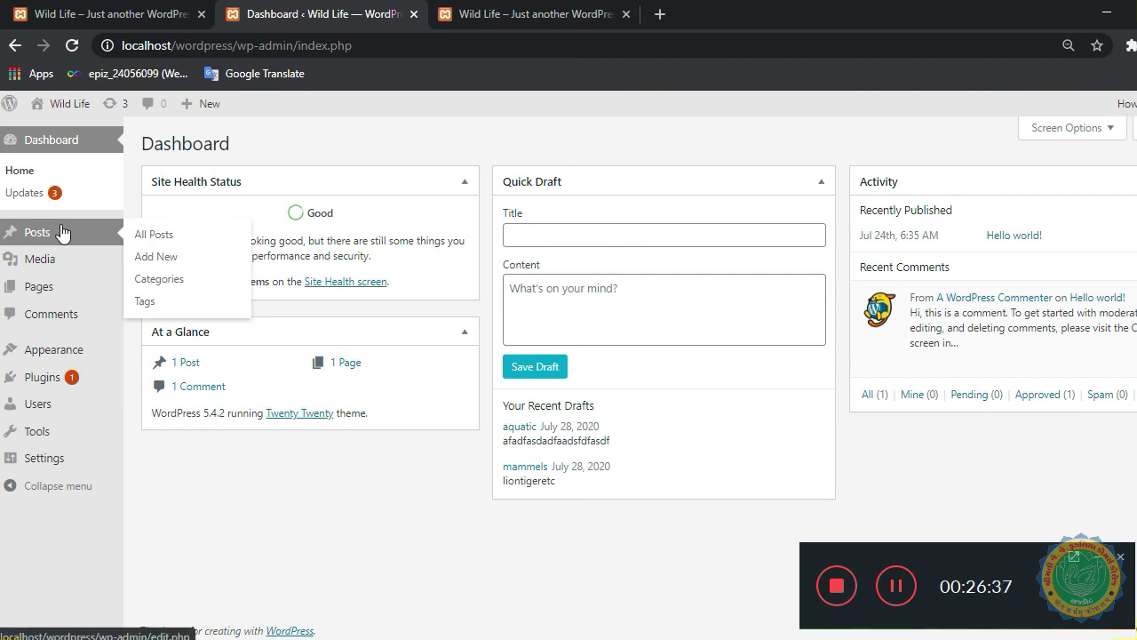